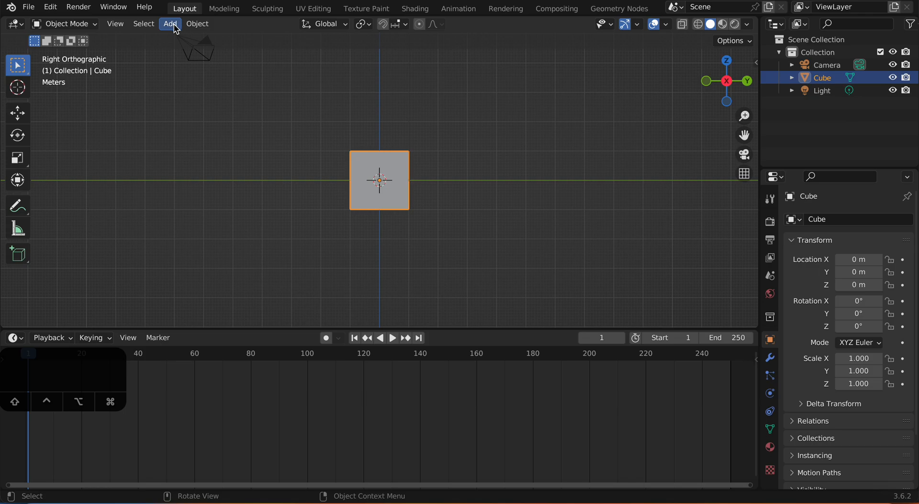
Step: Add the Desktop file Screenshot 2023-10-17 at 2.08.39 PM.png as a reference image aligned to the right orthographic view
{"action": "left_click", "coordinate": [173, 24]}
{"action": "mouse_move", "coordinate": [204, 172]}
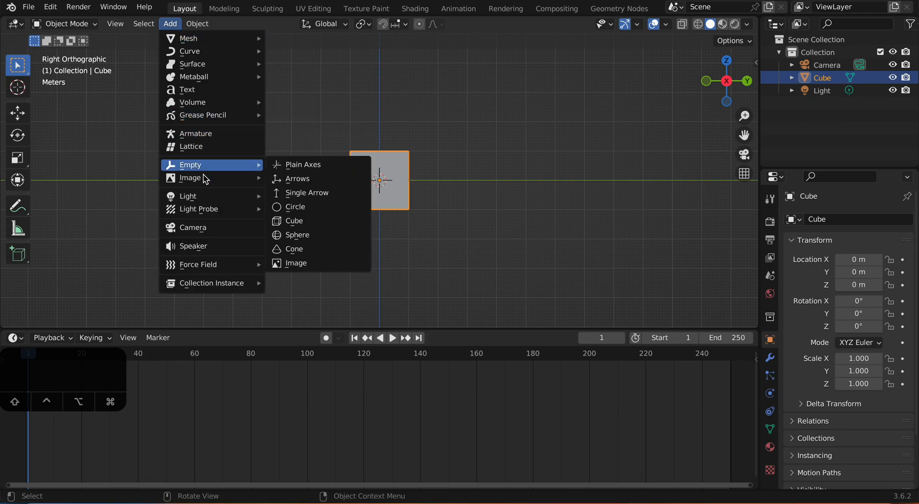
{"action": "left_click", "coordinate": [286, 180]}
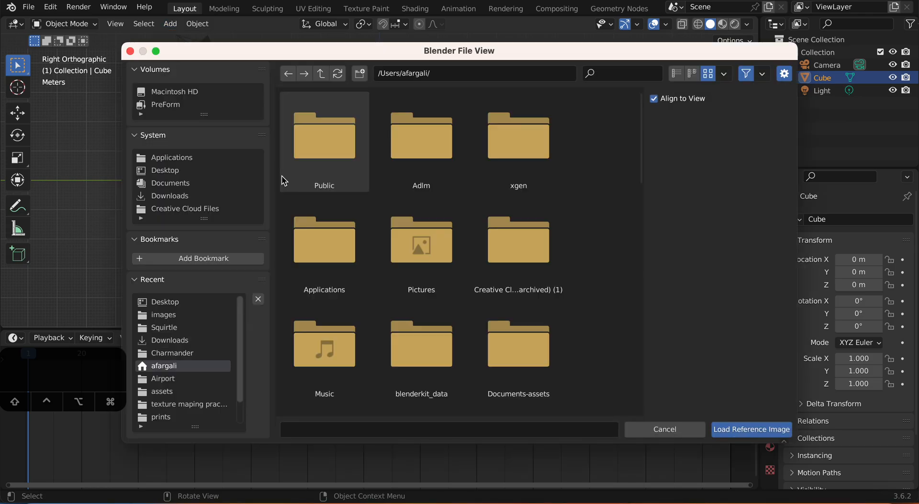
{"action": "left_click", "coordinate": [241, 169]}
{"action": "scroll", "coordinate": [316, 161], "scroll_direction": "down", "scroll_amount": 10}
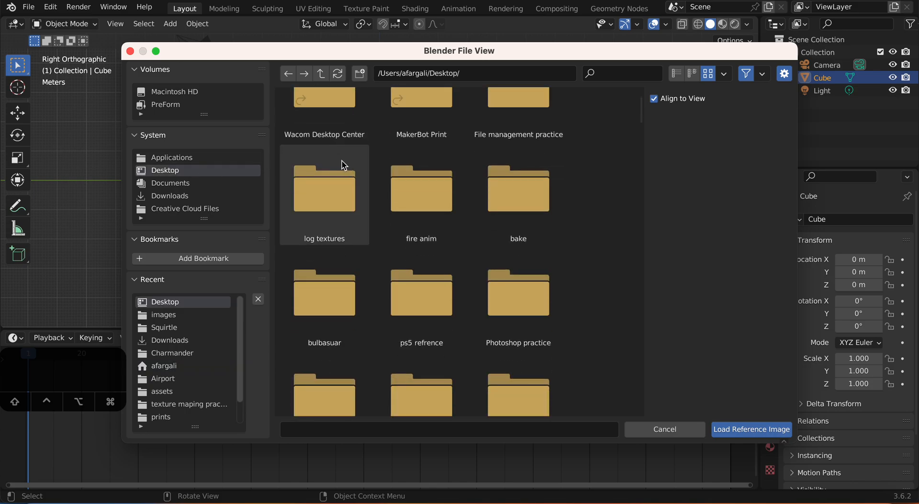
{"action": "scroll", "coordinate": [369, 178], "scroll_direction": "down", "scroll_amount": 12}
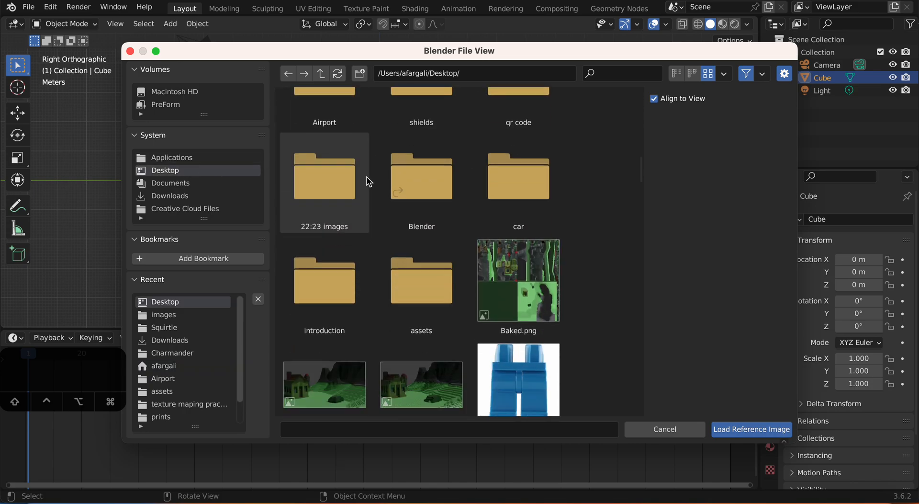
{"action": "scroll", "coordinate": [373, 183], "scroll_direction": "down", "scroll_amount": 12}
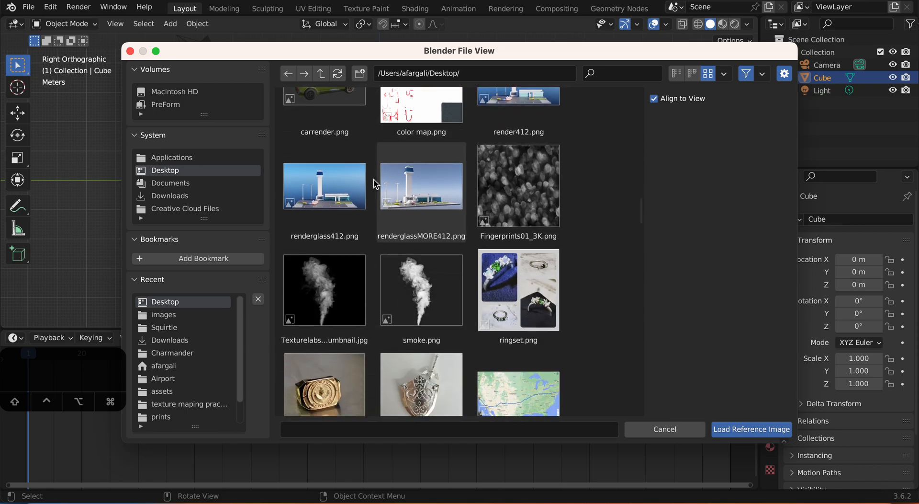
{"action": "scroll", "coordinate": [372, 182], "scroll_direction": "down", "scroll_amount": 12}
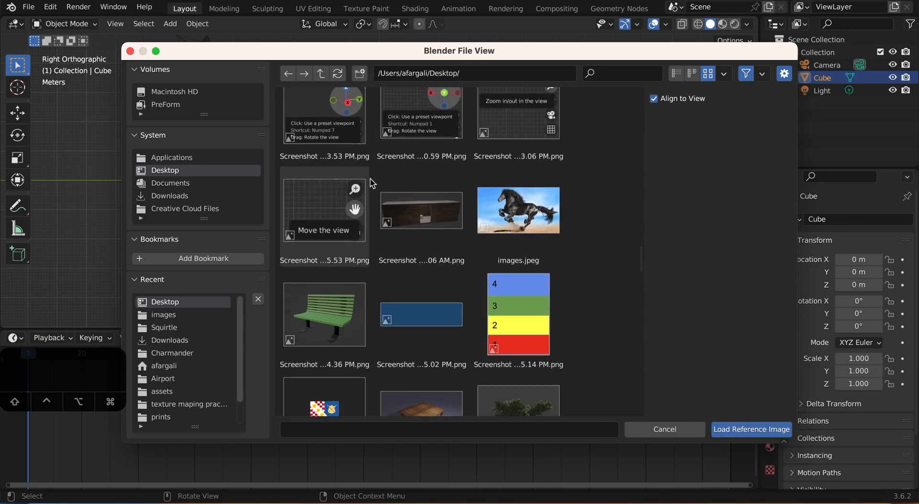
{"action": "scroll", "coordinate": [371, 180], "scroll_direction": "down", "scroll_amount": 12}
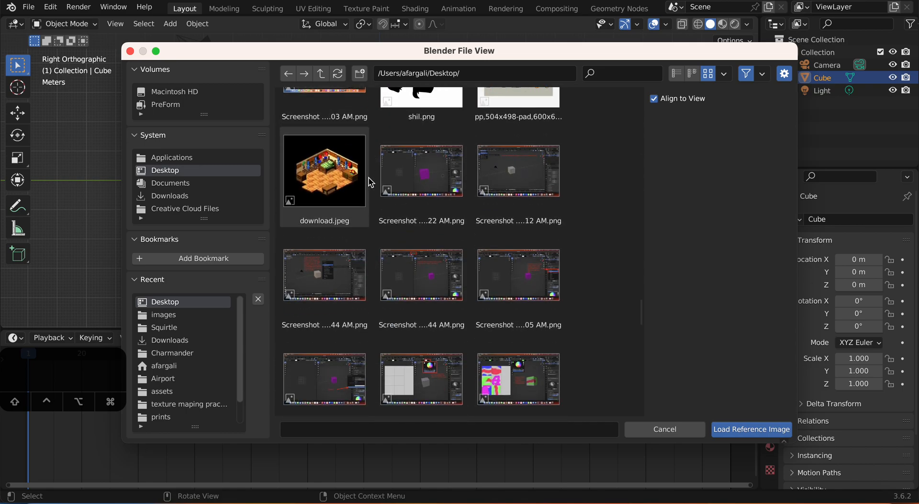
{"action": "scroll", "coordinate": [372, 181], "scroll_direction": "down", "scroll_amount": 12}
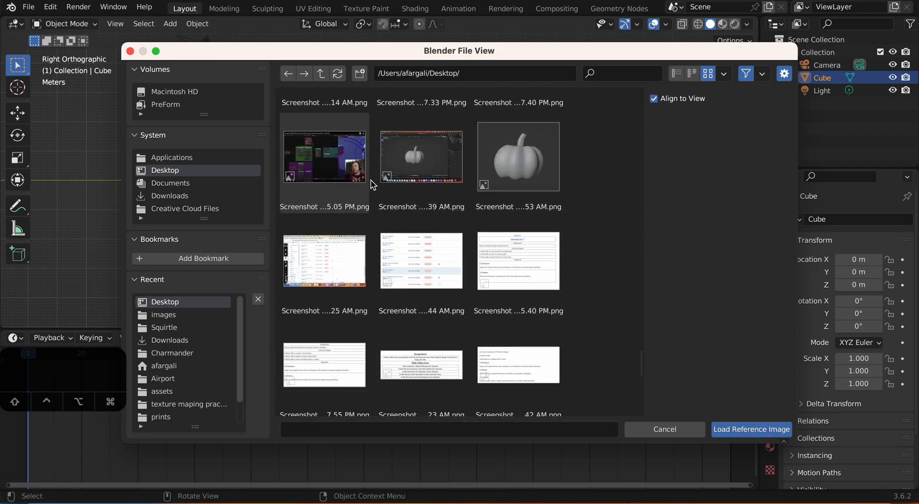
{"action": "scroll", "coordinate": [377, 182], "scroll_direction": "down", "scroll_amount": 2}
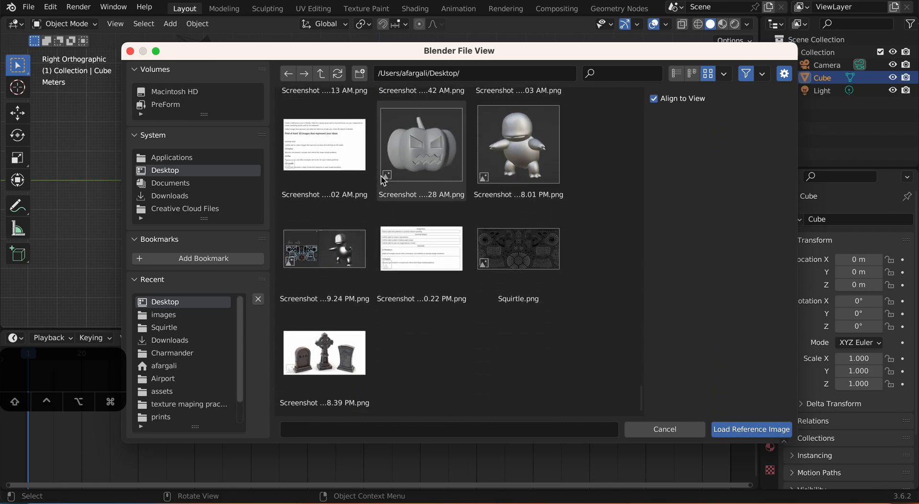
{"action": "left_click", "coordinate": [328, 337]}
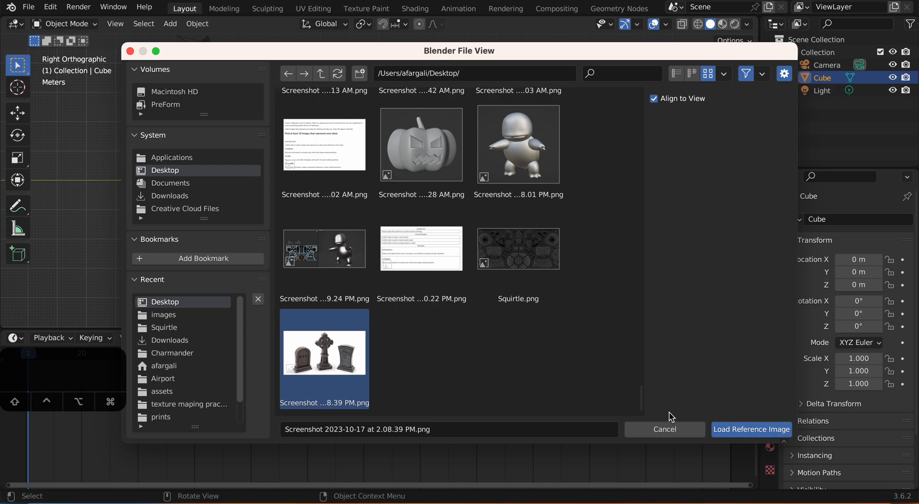
{"action": "left_click", "coordinate": [738, 429]}
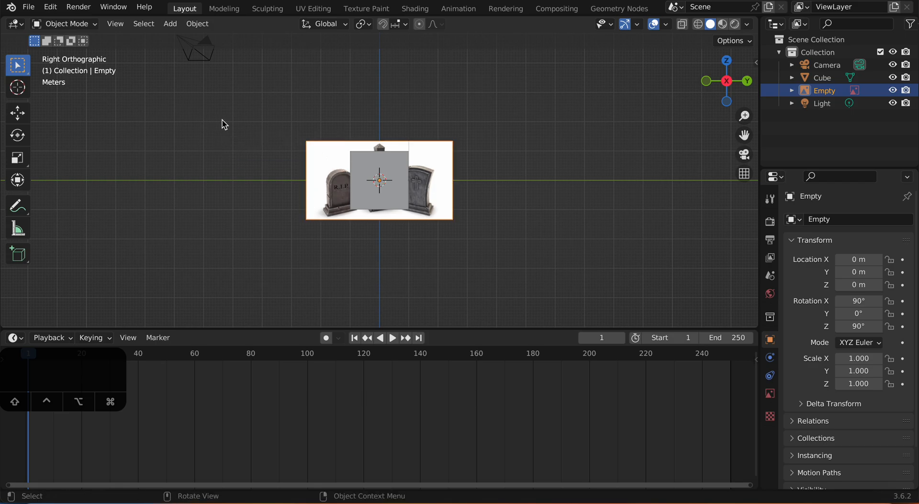
Step: Enlarge the tombstone reference image and place it beside the cube, up and toward negative Y
{"action": "left_click", "coordinate": [21, 118]}
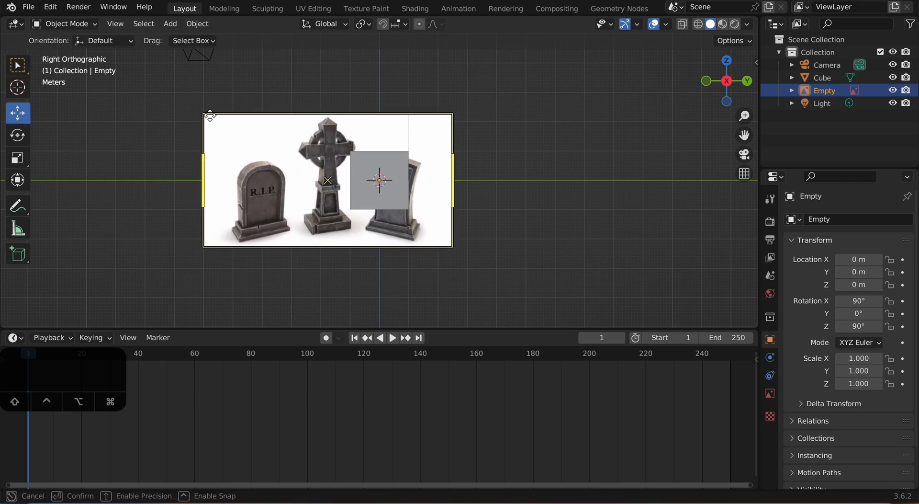
{"action": "left_click_drag", "start_coordinate": [312, 171], "coordinate": [153, 103]}
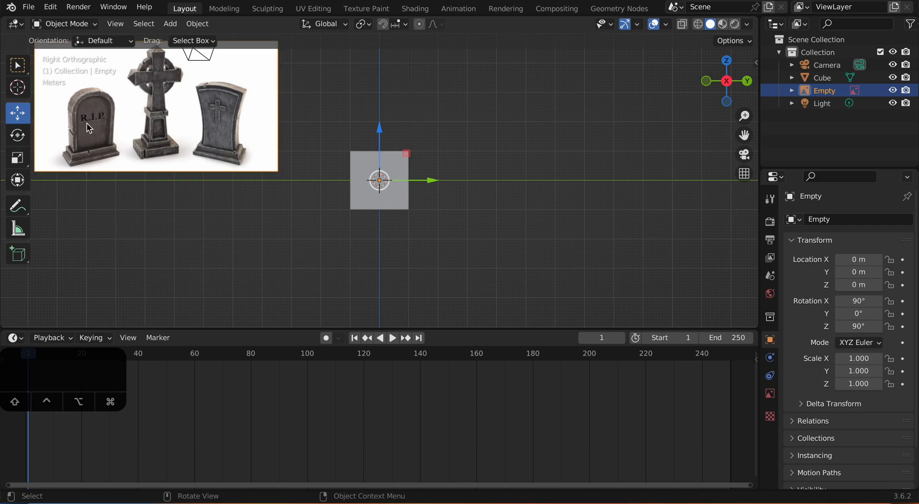
Step: Scale the cube's whole mesh along the global X axis in Edit Mode to make a thinner slab
{"action": "middle_click_drag", "start_coordinate": [421, 167], "coordinate": [397, 190]}
{"action": "left_click_drag", "start_coordinate": [400, 197], "coordinate": [378, 176]}
{"action": "left_click", "coordinate": [427, 204]}
{"action": "left_click", "coordinate": [396, 194]}
{"action": "middle_click_drag", "start_coordinate": [395, 194], "coordinate": [426, 205]}
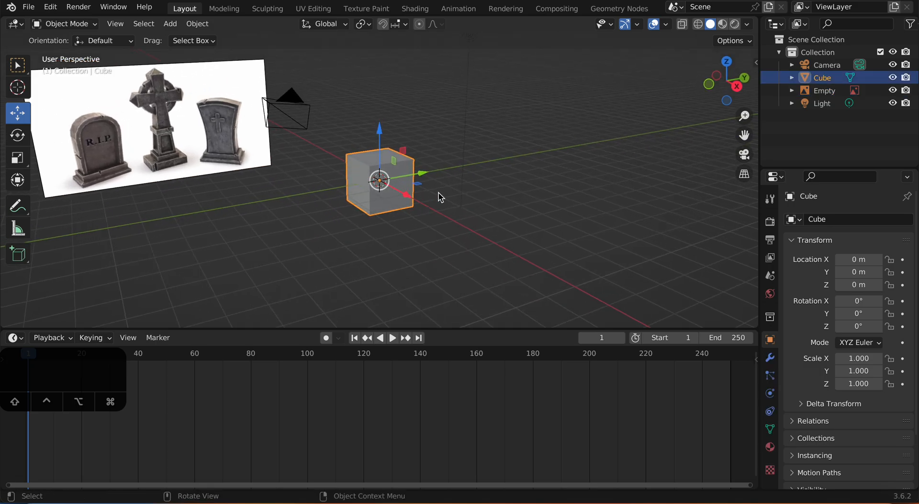
{"action": "key", "text": "Tab"}
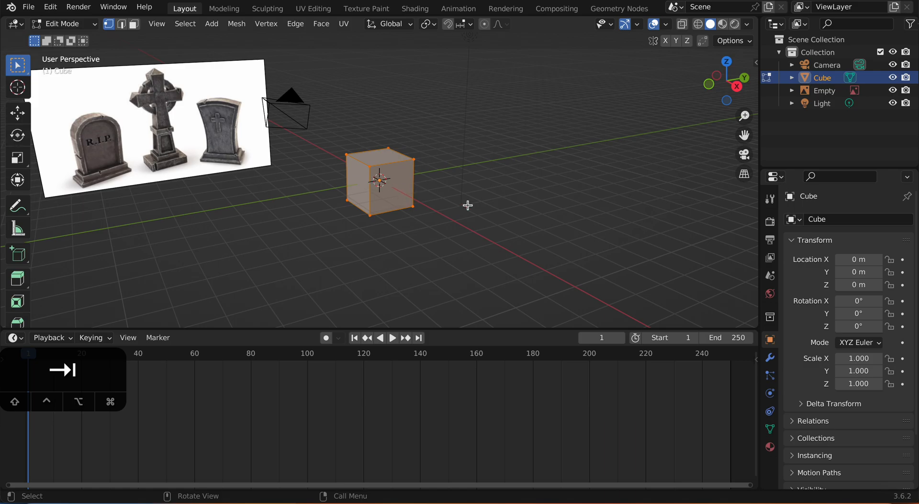
{"action": "key", "text": "s"}
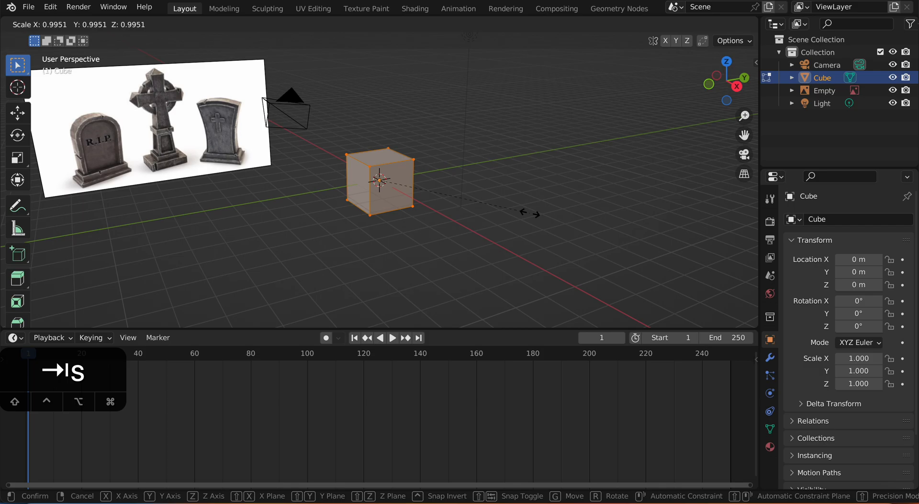
{"action": "key", "text": "x"}
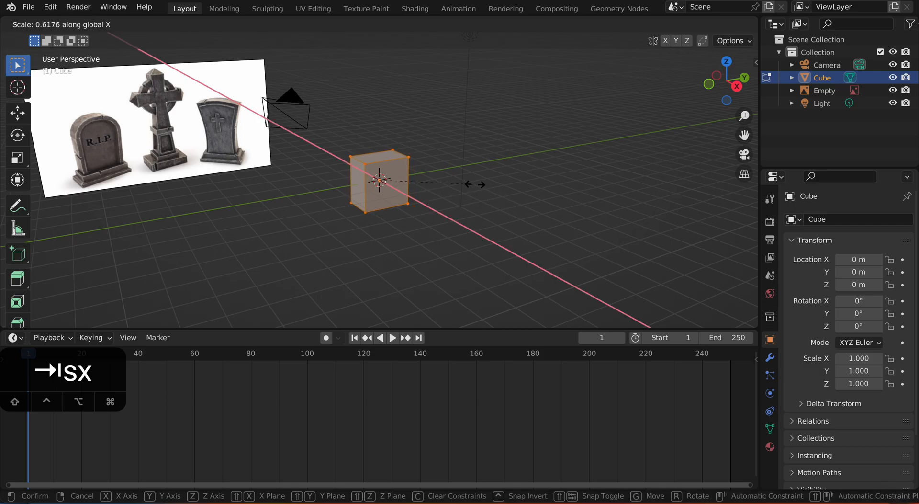
{"action": "left_click", "coordinate": [457, 173]}
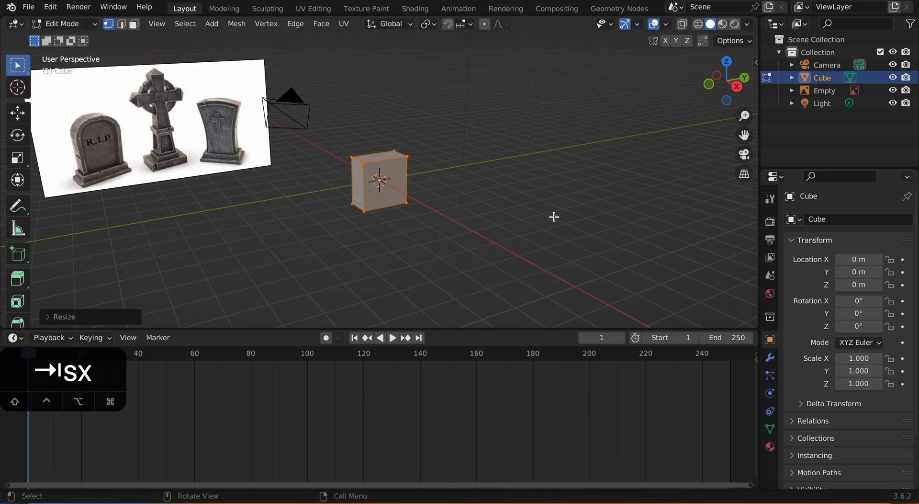
{"action": "left_click", "coordinate": [557, 218]}
Step: Add three evenly spaced vertical loop cuts across the slab's width
{"action": "middle_click_drag", "start_coordinate": [542, 218], "coordinate": [500, 218]}
{"action": "middle_click_drag", "start_coordinate": [440, 195], "coordinate": [409, 205]}
{"action": "scroll", "coordinate": [465, 214], "scroll_direction": "up", "scroll_amount": 3}
{"action": "scroll", "coordinate": [424, 213], "scroll_direction": "down", "scroll_amount": 2}
{"action": "middle_click_drag", "start_coordinate": [409, 205], "coordinate": [428, 217], "text": "shift"}
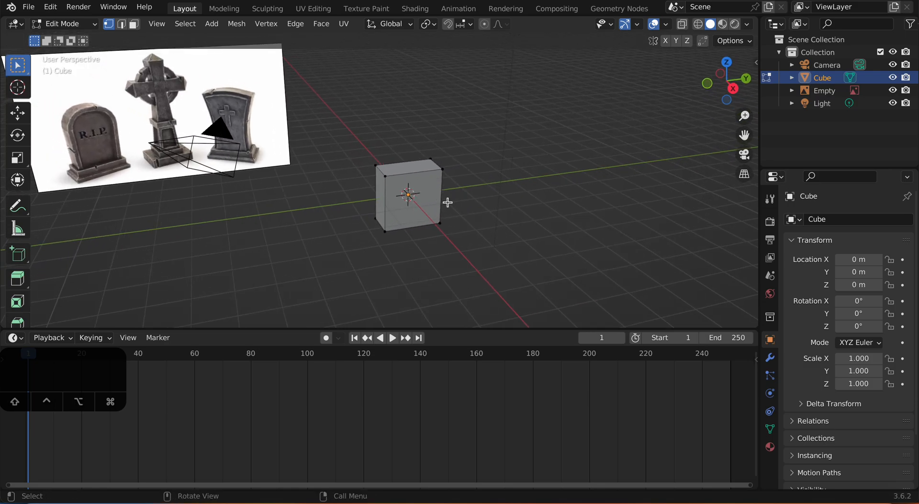
{"action": "key", "text": "ctrl"}
{"action": "key", "text": "ctrl+r"}
{"action": "scroll", "coordinate": [413, 172], "scroll_direction": "up", "scroll_amount": 1}
{"action": "scroll", "coordinate": [412, 172], "scroll_direction": "up", "scroll_amount": 1}
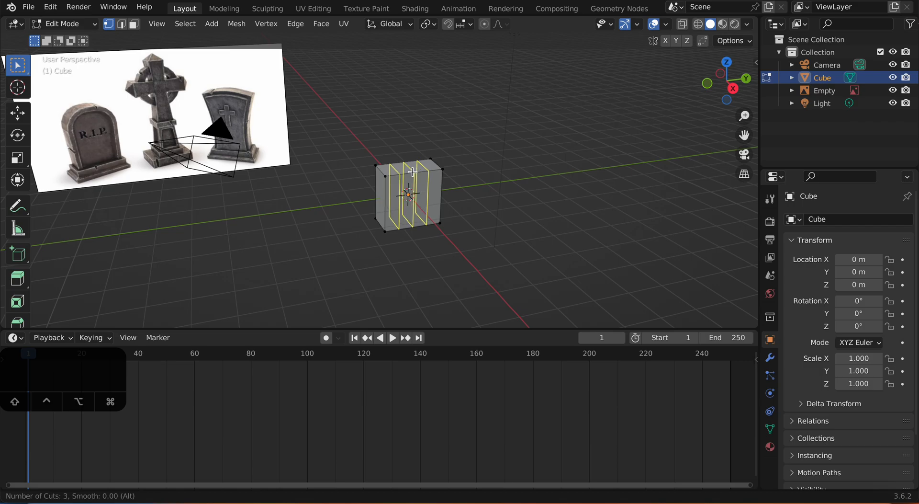
{"action": "left_click", "coordinate": [413, 171]}
{"action": "left_click", "coordinate": [413, 171]}
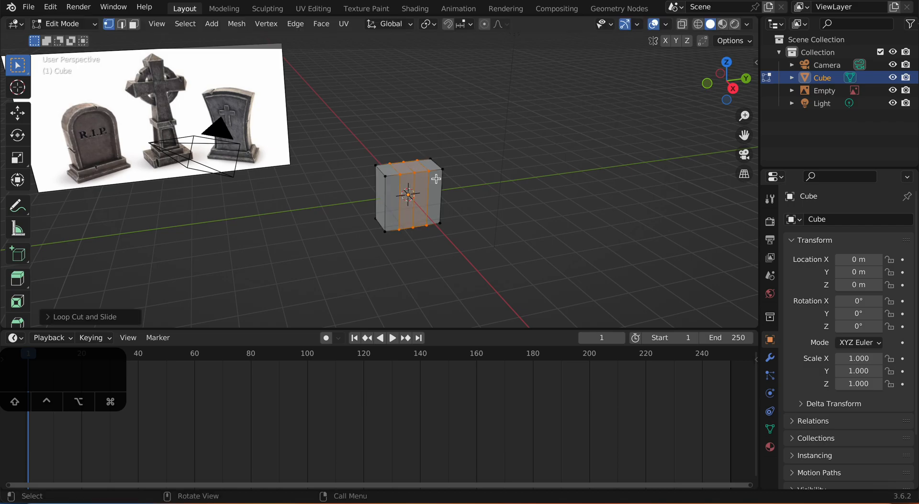
{"action": "left_click", "coordinate": [498, 205]}
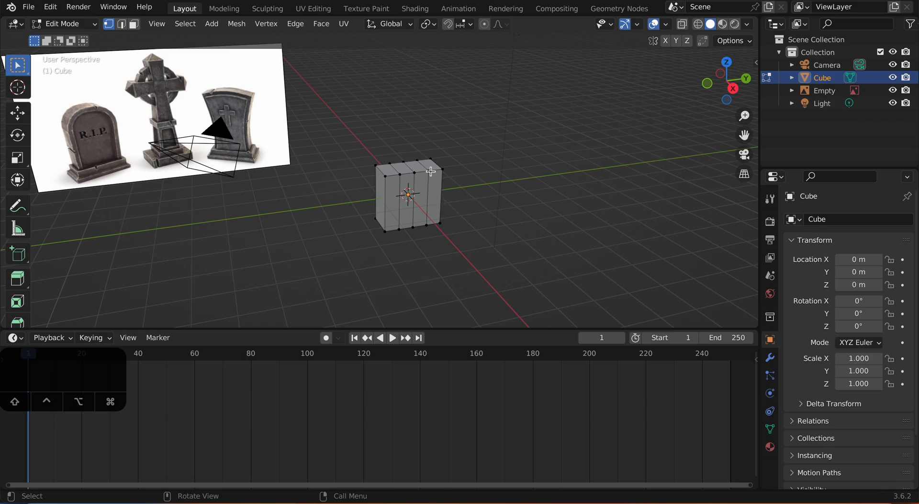
Step: Raise the slab's top middle edge along Z with proportional editing so the top forms a peak
{"action": "key", "text": "2"}
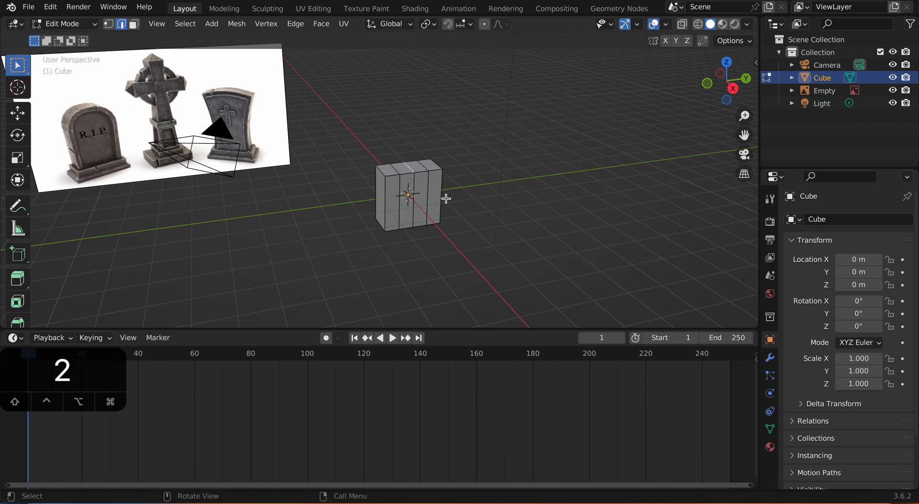
{"action": "left_click", "coordinate": [486, 26]}
{"action": "left_click", "coordinate": [17, 113]}
{"action": "left_click_drag", "start_coordinate": [410, 118], "coordinate": [429, 83]}
{"action": "scroll", "coordinate": [412, 99], "scroll_direction": "down", "scroll_amount": 2}
{"action": "scroll", "coordinate": [423, 87], "scroll_direction": "down", "scroll_amount": 2}
{"action": "scroll", "coordinate": [424, 88], "scroll_direction": "down", "scroll_amount": 1}
{"action": "scroll", "coordinate": [423, 87], "scroll_direction": "up", "scroll_amount": 3}
{"action": "scroll", "coordinate": [429, 77], "scroll_direction": "down", "scroll_amount": 2}
{"action": "mouse_move", "coordinate": [456, 173]}
{"action": "middle_mouse_down"}
{"action": "mouse_move", "coordinate": [383, 151]}
{"action": "mouse_move", "coordinate": [457, 165]}
{"action": "mouse_move", "coordinate": [418, 172]}
{"action": "mouse_move", "coordinate": [468, 174]}
{"action": "middle_mouse_up"}
Step: Bevel the slab's two outer top corner edges with 2 segments and a width of about 0.34 m
{"action": "left_click", "coordinate": [387, 149]}
{"action": "left_click", "coordinate": [431, 157], "text": "shift"}
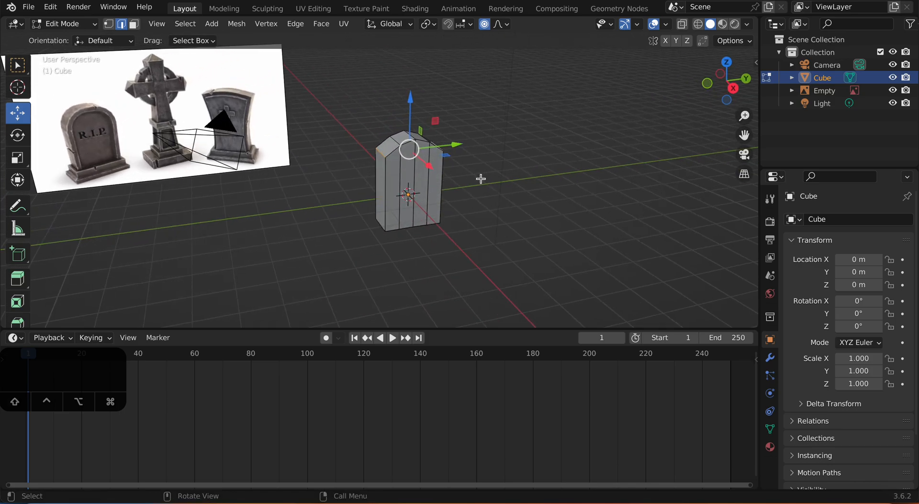
{"action": "key", "text": "ctrl"}
{"action": "key", "text": "ctrl+b"}
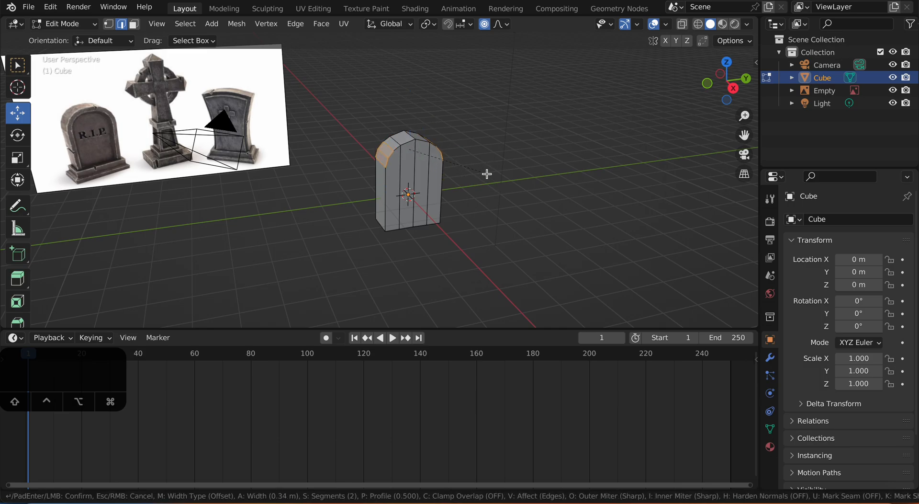
{"action": "left_click", "coordinate": [487, 174]}
Step: Bevel the top centre edge with 3 segments and a width of about 0.217 m
{"action": "middle_click_drag", "start_coordinate": [488, 173], "coordinate": [442, 153]}
{"action": "left_click", "coordinate": [498, 175]}
{"action": "scroll", "coordinate": [480, 170], "scroll_direction": "up", "scroll_amount": 1}
{"action": "left_click", "coordinate": [407, 129]}
{"action": "middle_click_drag", "start_coordinate": [409, 128], "coordinate": [482, 150]}
{"action": "key", "text": "ctrl+b"}
{"action": "scroll", "coordinate": [488, 154], "scroll_direction": "up", "scroll_amount": 1}
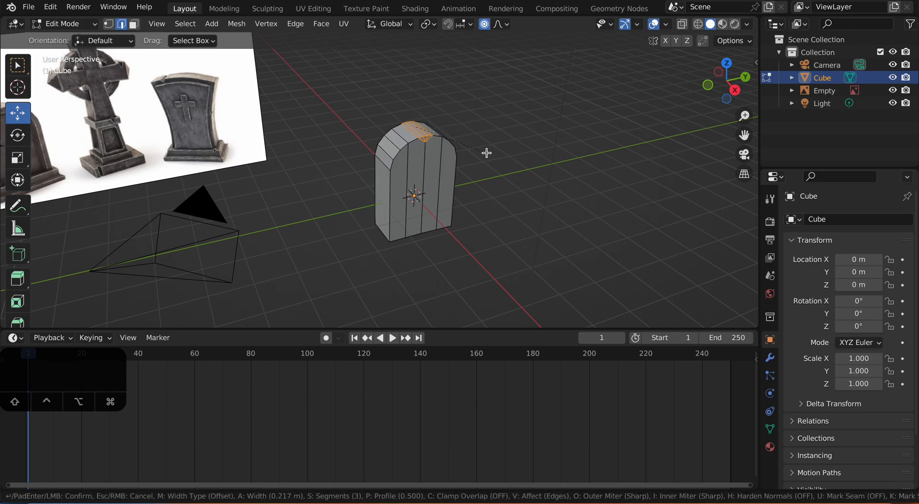
{"action": "left_click", "coordinate": [487, 153]}
Step: Inset the four front faces of the tombstone together with a thickness of about 0.246 m
{"action": "middle_click_drag", "start_coordinate": [507, 185], "coordinate": [481, 180]}
{"action": "scroll", "coordinate": [481, 180], "scroll_direction": "down", "scroll_amount": 1}
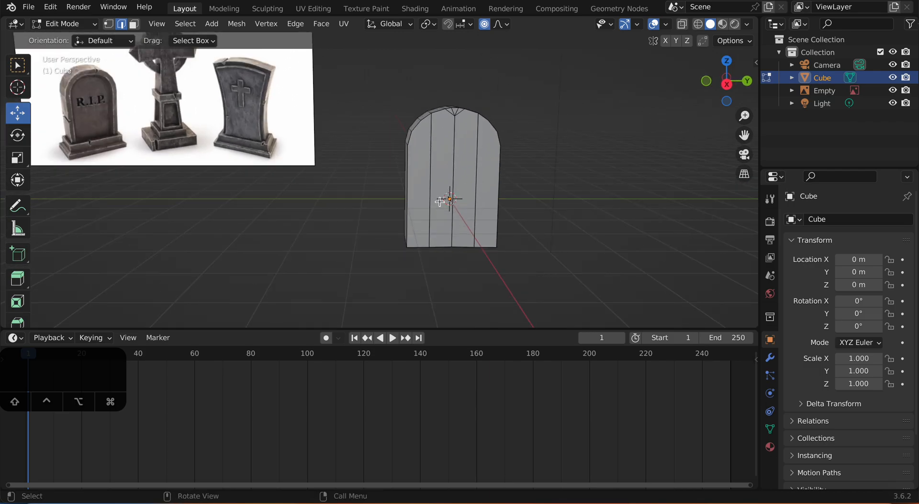
{"action": "key", "text": "3"}
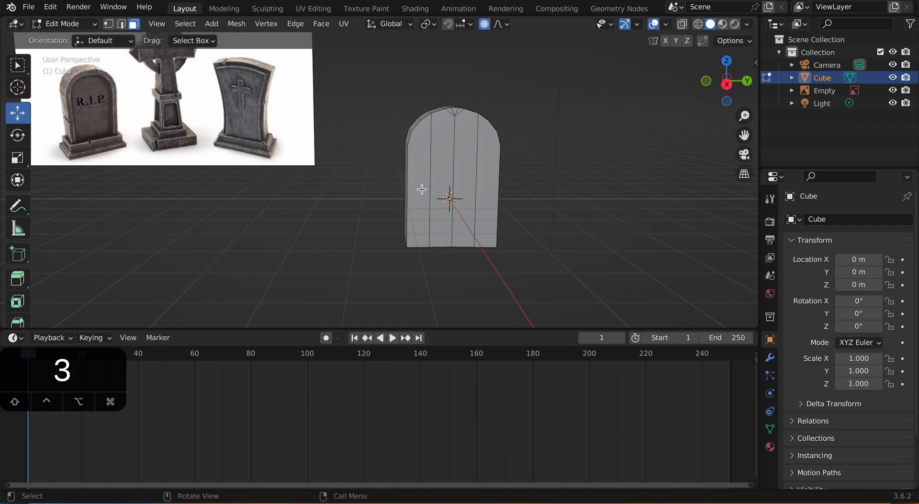
{"action": "left_click", "coordinate": [420, 190]}
{"action": "left_click", "coordinate": [447, 188], "text": "shift"}
{"action": "left_click", "coordinate": [462, 192], "text": "shift"}
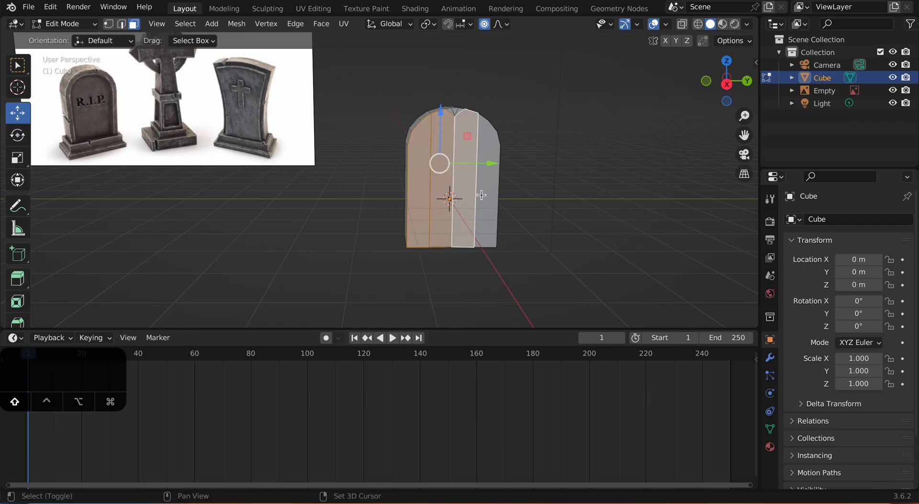
{"action": "left_click", "coordinate": [482, 195], "text": "shift"}
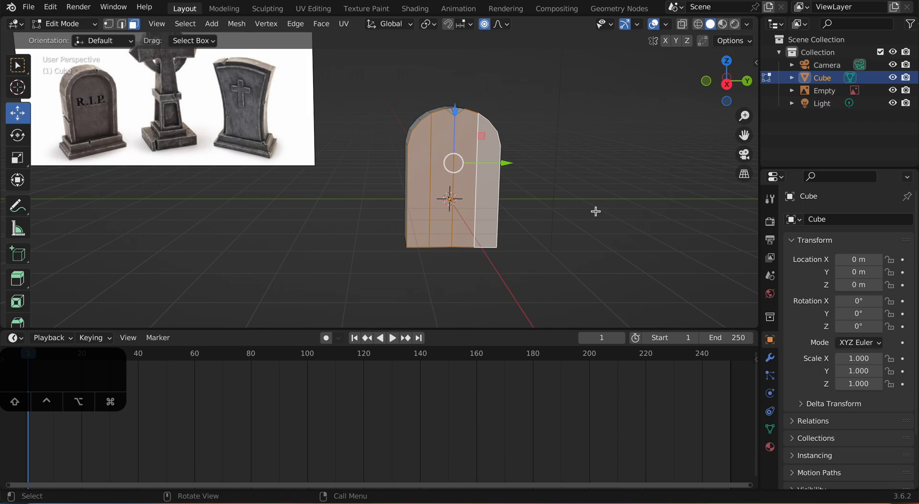
{"action": "key", "text": "t"}
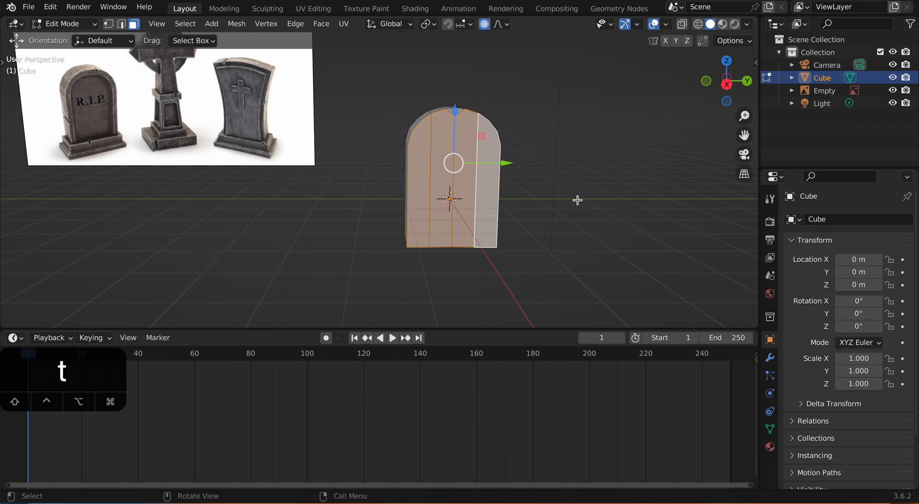
{"action": "key", "text": "t"}
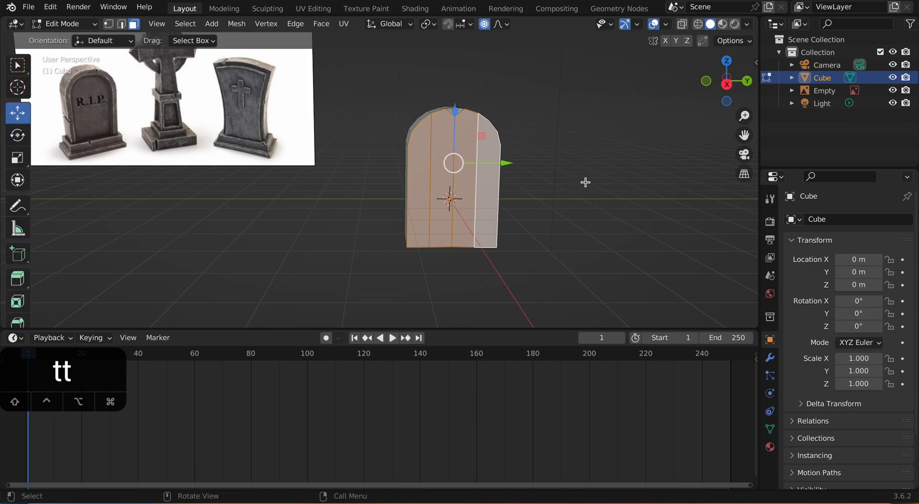
{"action": "key", "text": "i"}
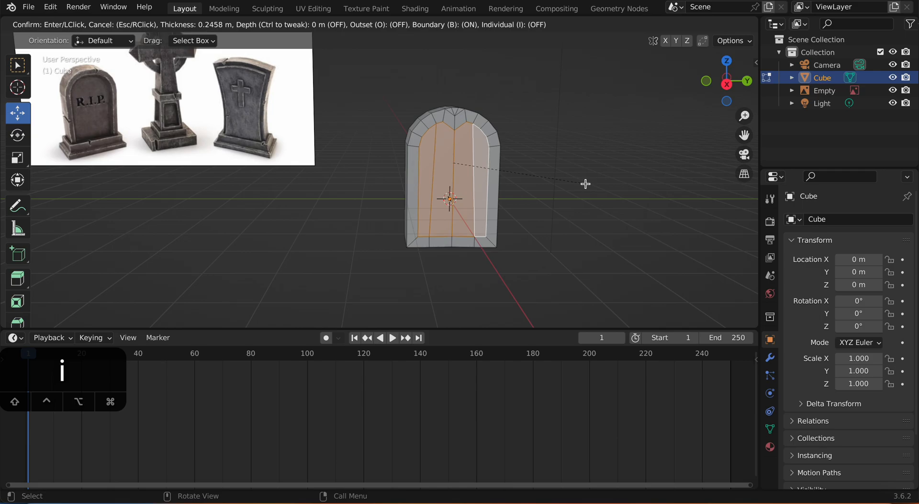
{"action": "left_click", "coordinate": [585, 185]}
Step: Turn off proportional editing and raise the inset panel's top centre vertex along Z to round out its arch
{"action": "scroll", "coordinate": [561, 174], "scroll_direction": "up", "scroll_amount": 1}
{"action": "scroll", "coordinate": [558, 182], "scroll_direction": "down", "scroll_amount": 1}
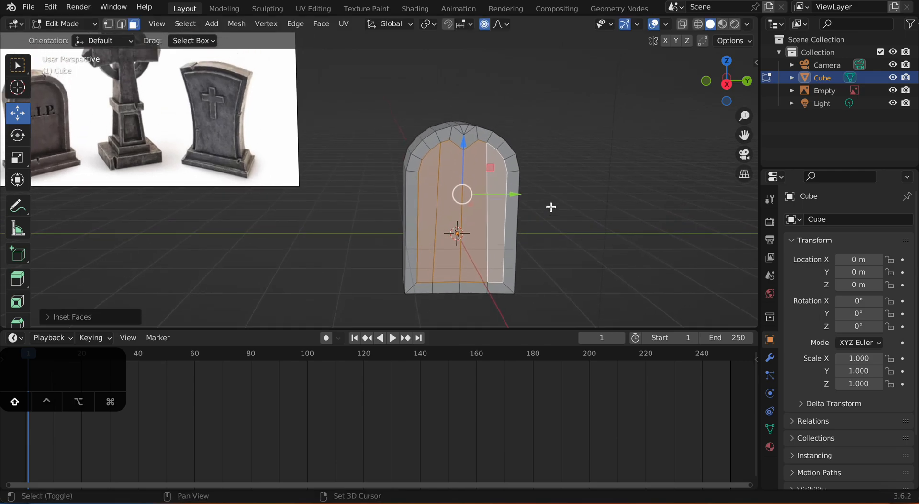
{"action": "scroll", "coordinate": [555, 191], "scroll_direction": "up", "scroll_amount": 2}
{"action": "scroll", "coordinate": [560, 194], "scroll_direction": "down", "scroll_amount": 2}
{"action": "key", "text": "1"}
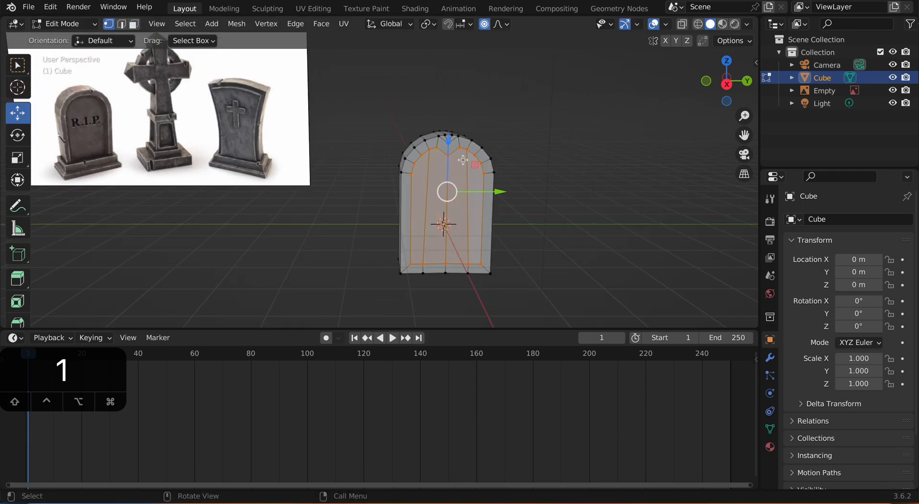
{"action": "left_click", "coordinate": [449, 154]}
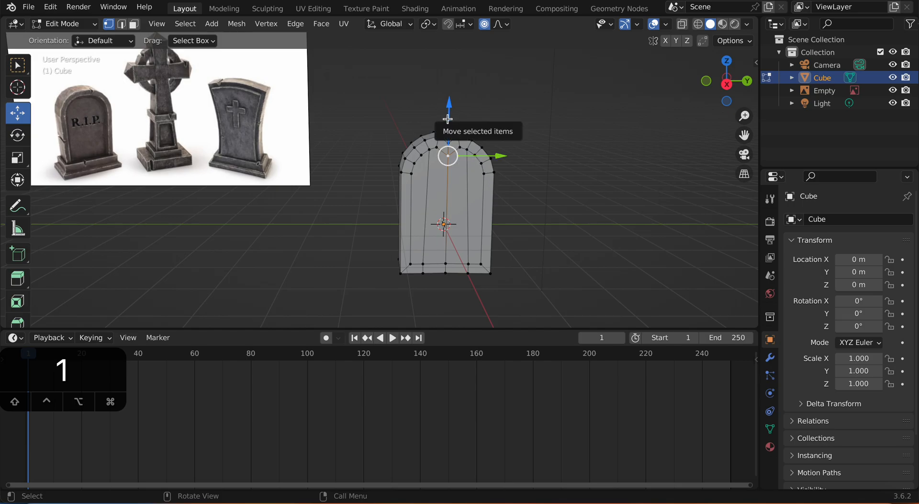
{"action": "left_click_drag", "start_coordinate": [454, 122], "coordinate": [457, 118]}
{"action": "key", "text": "ctrl+z"}
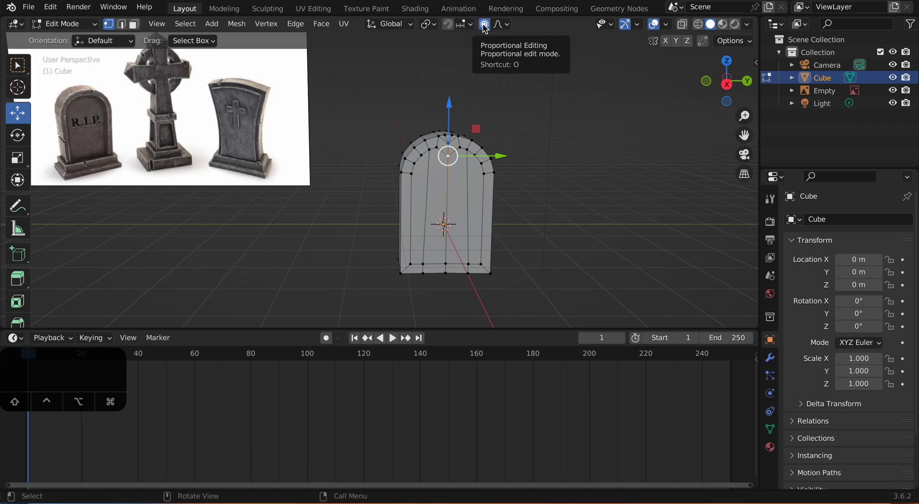
{"action": "scroll", "coordinate": [457, 98], "scroll_direction": "up", "scroll_amount": 2}
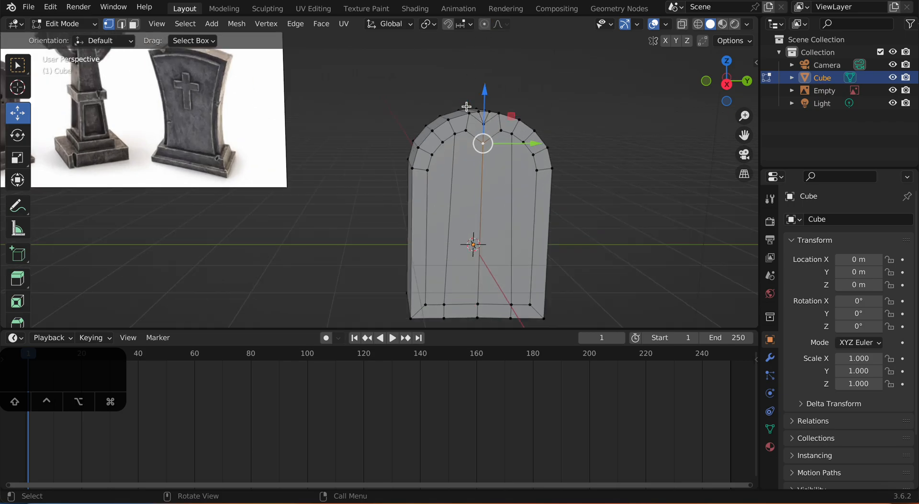
{"action": "left_click_drag", "start_coordinate": [484, 89], "coordinate": [489, 75]}
{"action": "scroll", "coordinate": [538, 133], "scroll_direction": "down", "scroll_amount": 3}
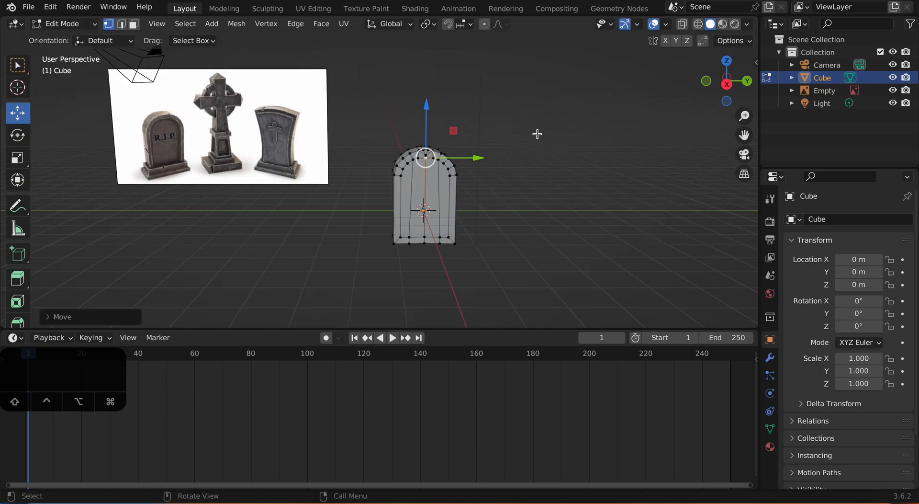
{"action": "left_click", "coordinate": [538, 176]}
{"action": "middle_click_drag", "start_coordinate": [536, 183], "coordinate": [509, 190]}
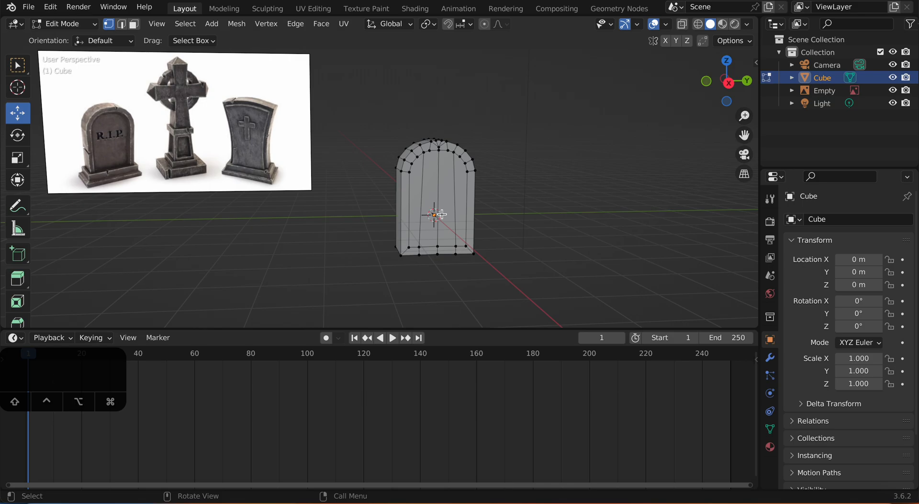
Step: Extrude the tombstone's four inset front faces inward about 0.193 m to recess the panel
{"action": "key", "text": "3"}
{"action": "left_click", "coordinate": [415, 206]}
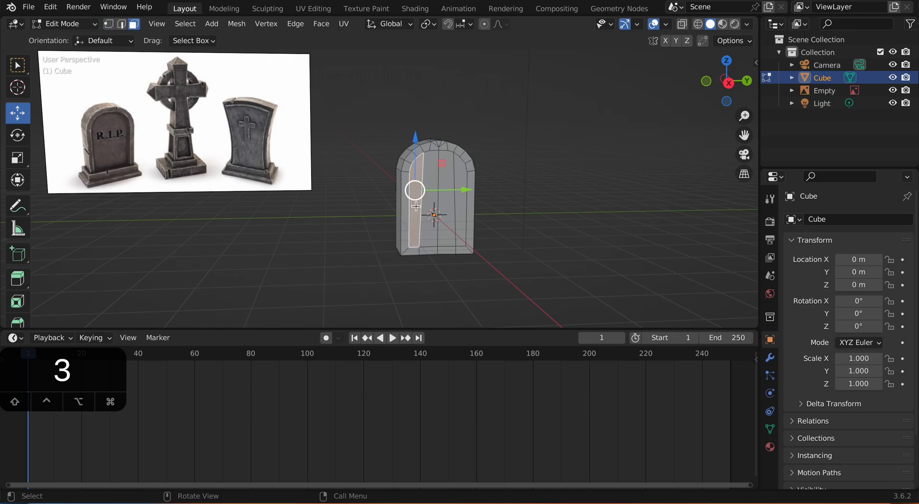
{"action": "left_click", "coordinate": [430, 228], "text": "shift"}
{"action": "left_click", "coordinate": [449, 230], "text": "shift"}
{"action": "left_click", "coordinate": [460, 226], "text": "shift"}
{"action": "middle_click_drag", "start_coordinate": [454, 220], "coordinate": [490, 237]}
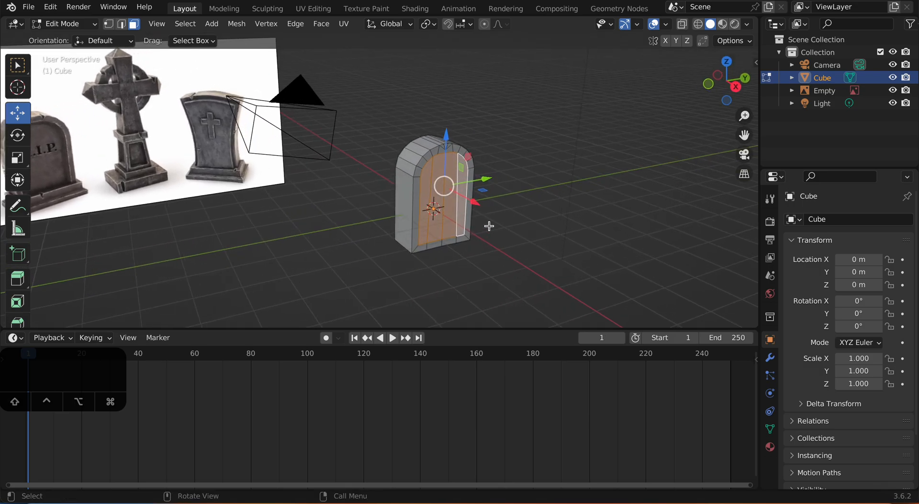
{"action": "key", "text": "e"}
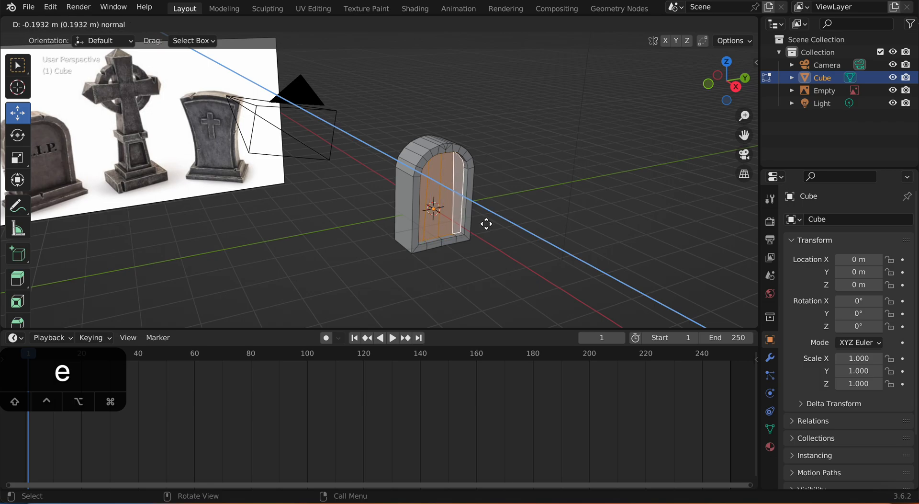
{"action": "left_click", "coordinate": [487, 223]}
Step: Extrude the four faces on the tombstone's underside downward about 0.29 m
{"action": "middle_click_drag", "start_coordinate": [509, 222], "coordinate": [473, 190]}
{"action": "middle_click_drag", "start_coordinate": [458, 137], "coordinate": [445, 209]}
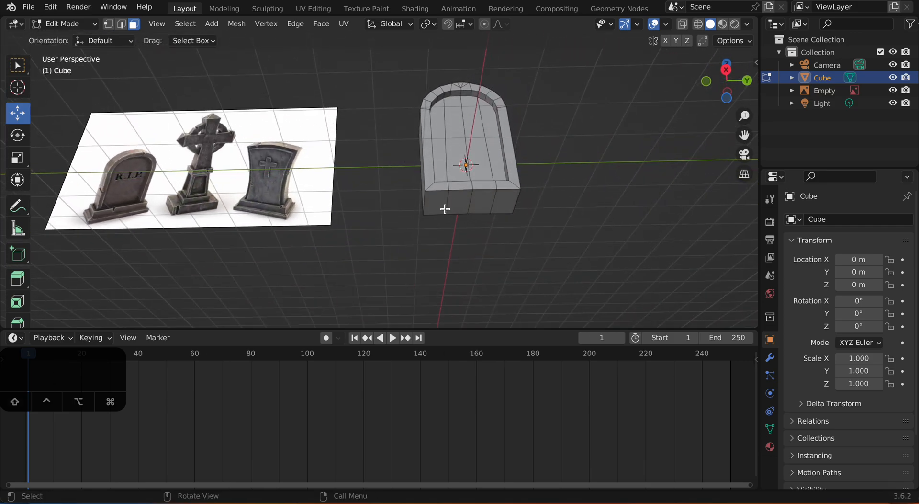
{"action": "key", "text": "3"}
{"action": "left_click", "coordinate": [437, 205]}
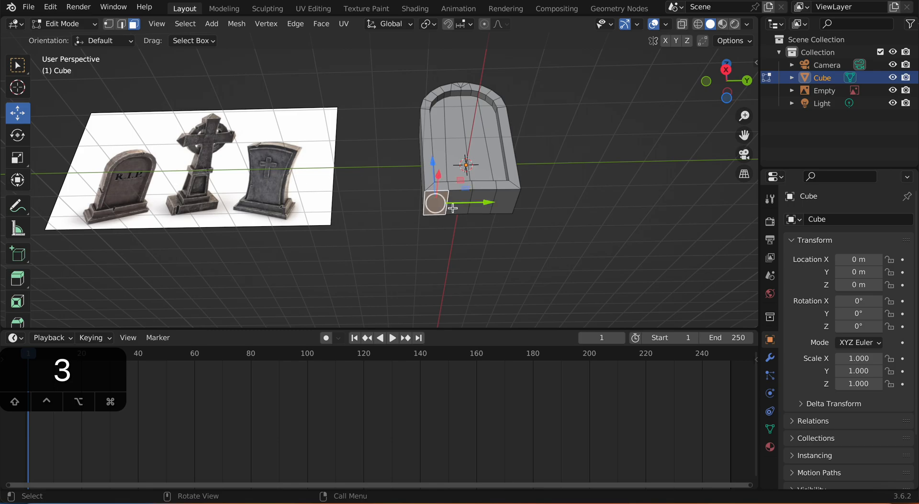
{"action": "left_click", "coordinate": [460, 204], "text": "shift"}
{"action": "left_click", "coordinate": [484, 196], "text": "shift"}
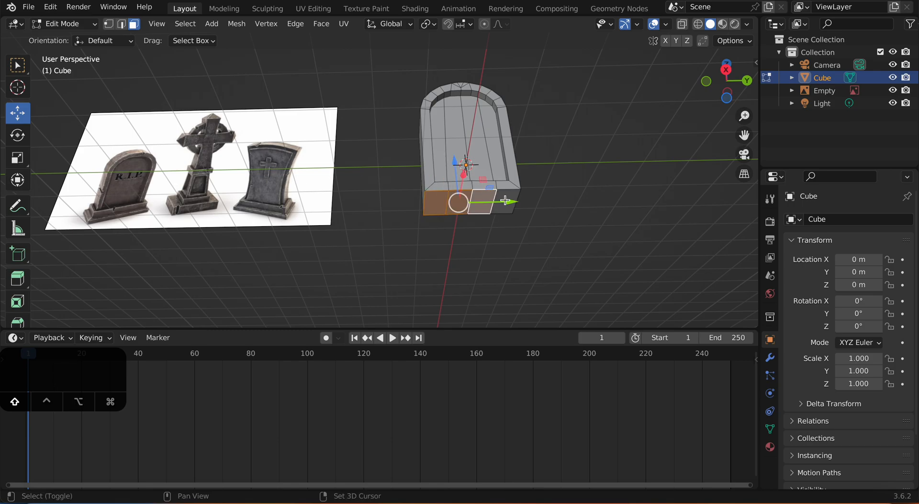
{"action": "left_click", "coordinate": [504, 201], "text": "shift"}
{"action": "scroll", "coordinate": [509, 206], "scroll_direction": "up", "scroll_amount": 1}
{"action": "middle_click_drag", "start_coordinate": [509, 209], "coordinate": [518, 241]}
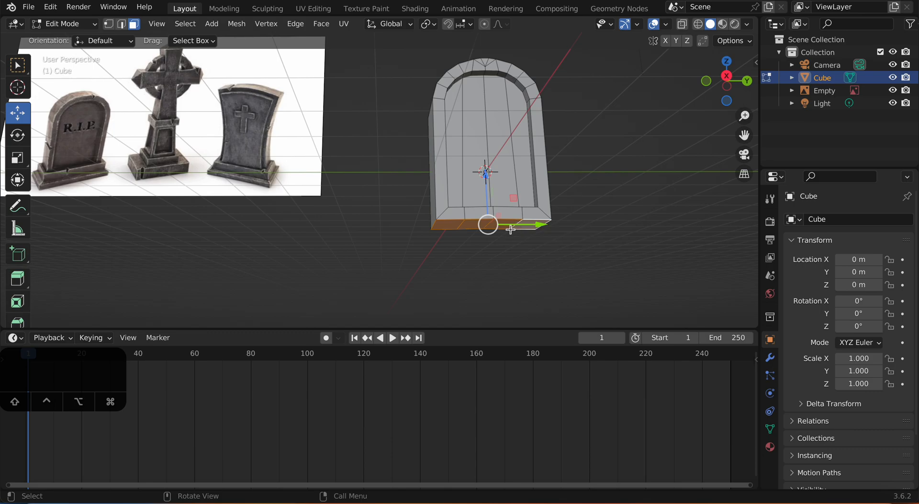
{"action": "middle_click_drag", "start_coordinate": [505, 186], "coordinate": [521, 203]}
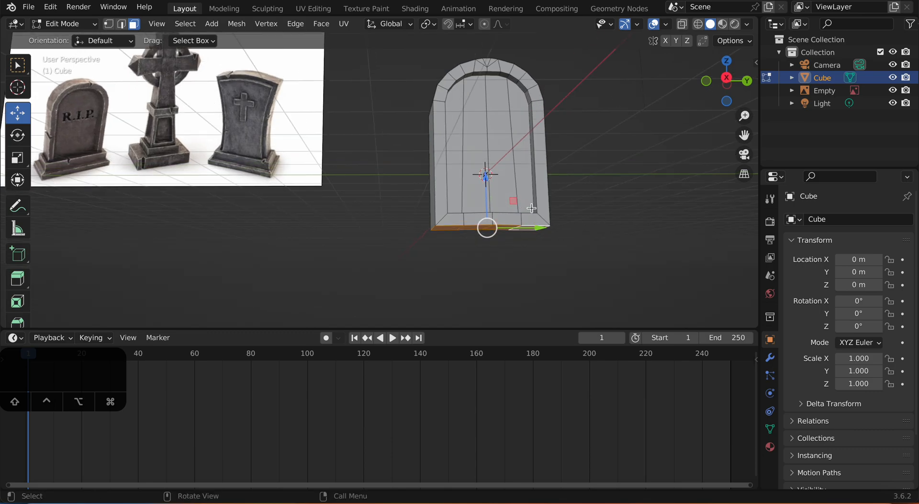
{"action": "key", "text": "e"}
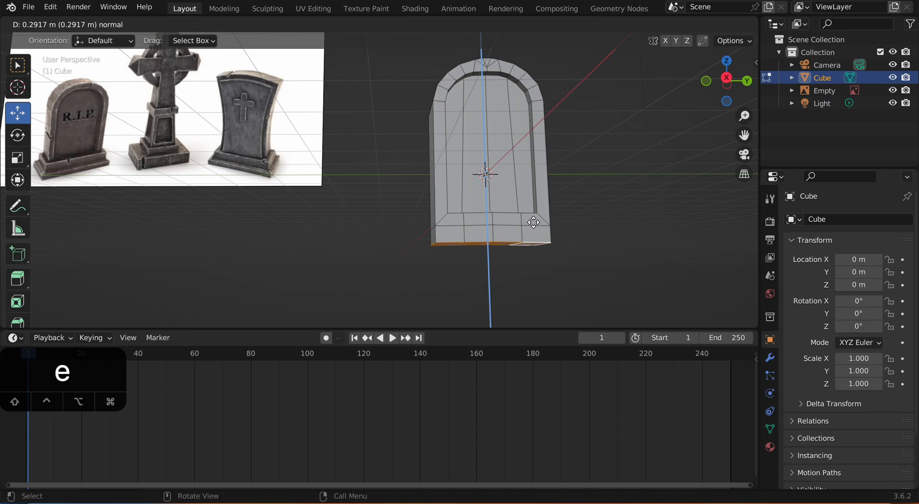
{"action": "left_click", "coordinate": [532, 222]}
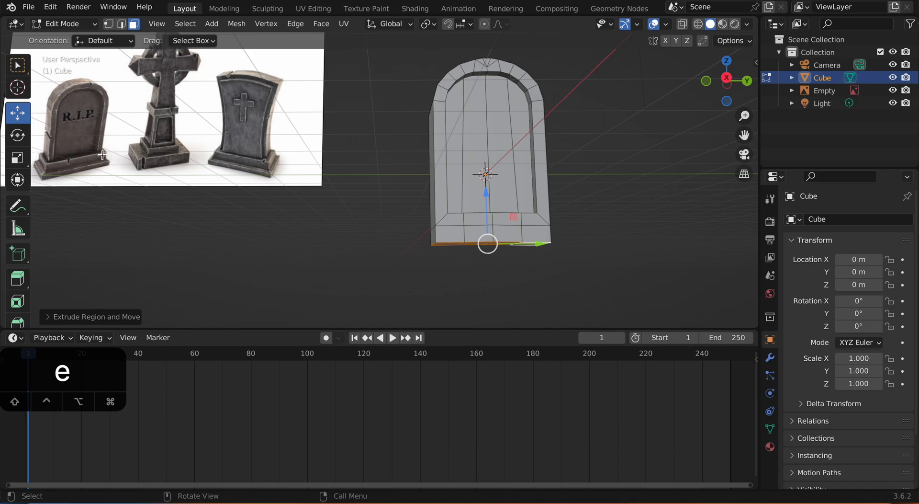
Step: Extrude the loop of side faces around the tombstone's bottom strip outward along normals to form a plinth
{"action": "middle_click_drag", "start_coordinate": [354, 219], "coordinate": [380, 243]}
{"action": "left_click", "coordinate": [438, 261]}
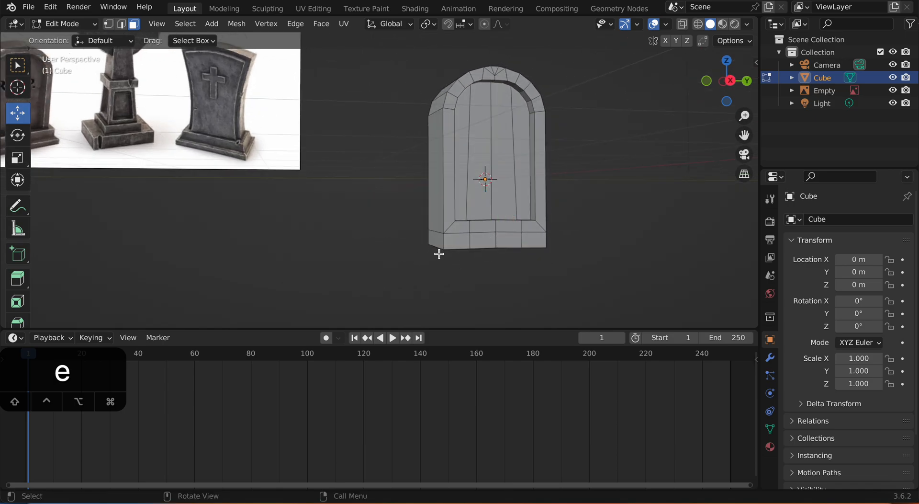
{"action": "scroll", "coordinate": [465, 255], "scroll_direction": "up", "scroll_amount": 3}
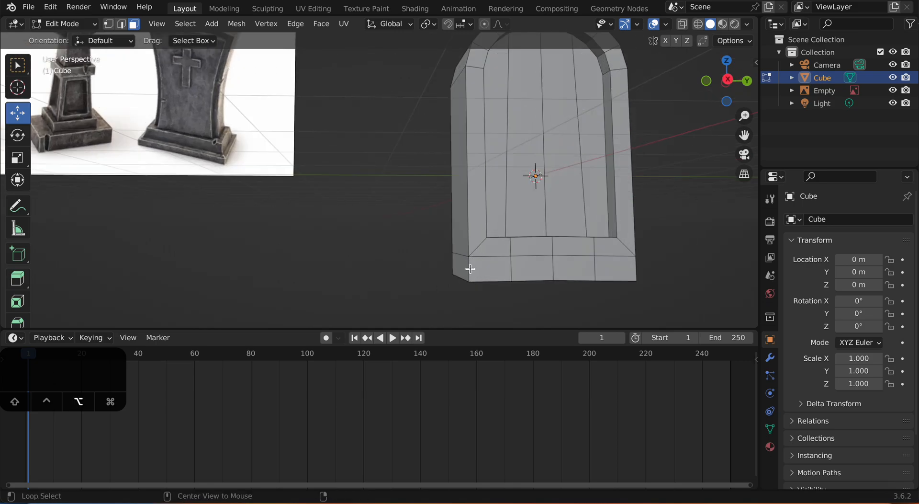
{"action": "left_click", "coordinate": [470, 269], "text": "alt"}
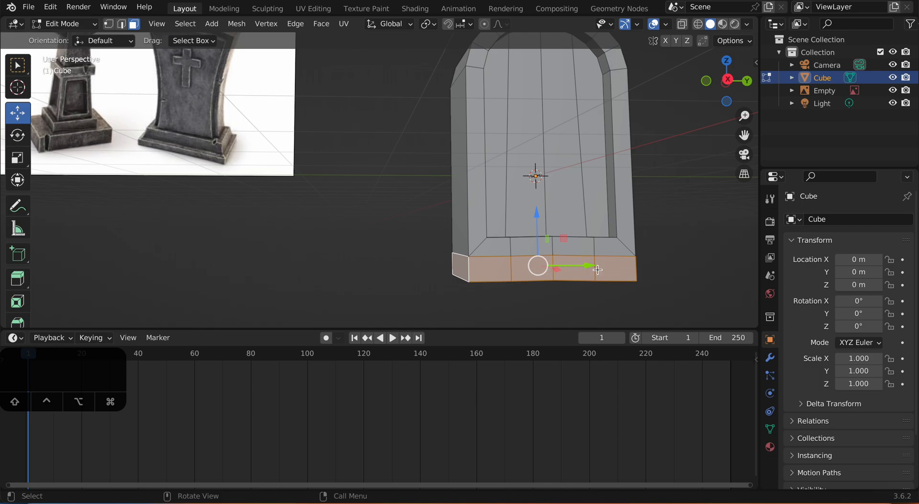
{"action": "mouse_move", "coordinate": [594, 269]}
{"action": "middle_mouse_down"}
{"action": "mouse_move", "coordinate": [433, 265]}
{"action": "mouse_move", "coordinate": [606, 272]}
{"action": "middle_mouse_up"}
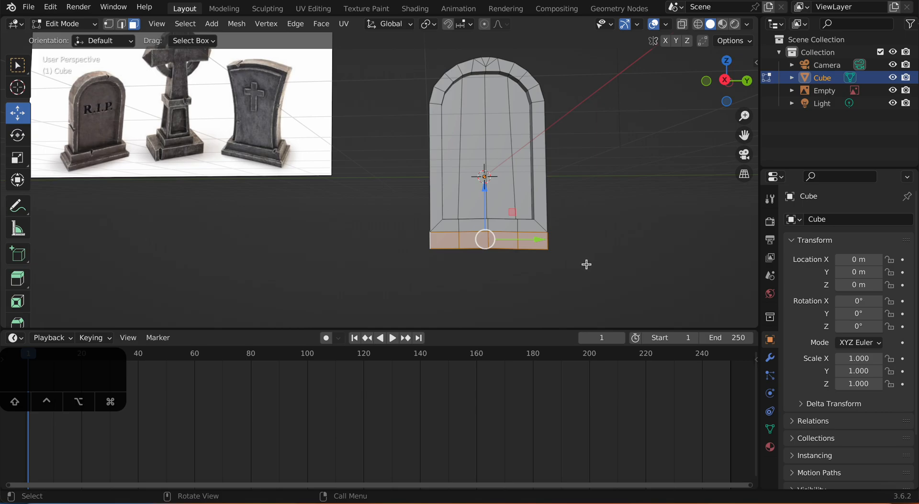
{"action": "key", "text": "alt"}
{"action": "key", "text": "alt+e"}
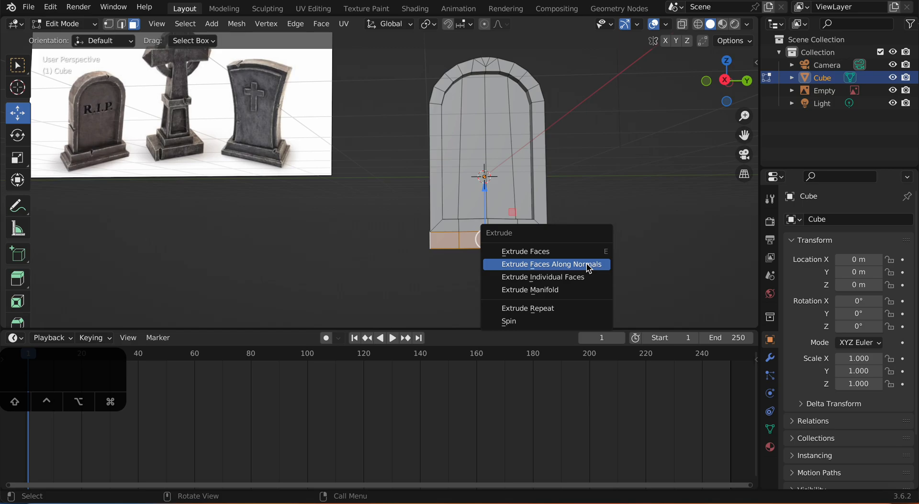
{"action": "left_click", "coordinate": [554, 270]}
{"action": "left_click", "coordinate": [556, 255]}
{"action": "middle_click_drag", "start_coordinate": [550, 252], "coordinate": [447, 260]}
Step: Extrude all underside faces of the plinth, including its outer rim, downward a short distance
{"action": "middle_click_drag", "start_coordinate": [520, 259], "coordinate": [488, 207]}
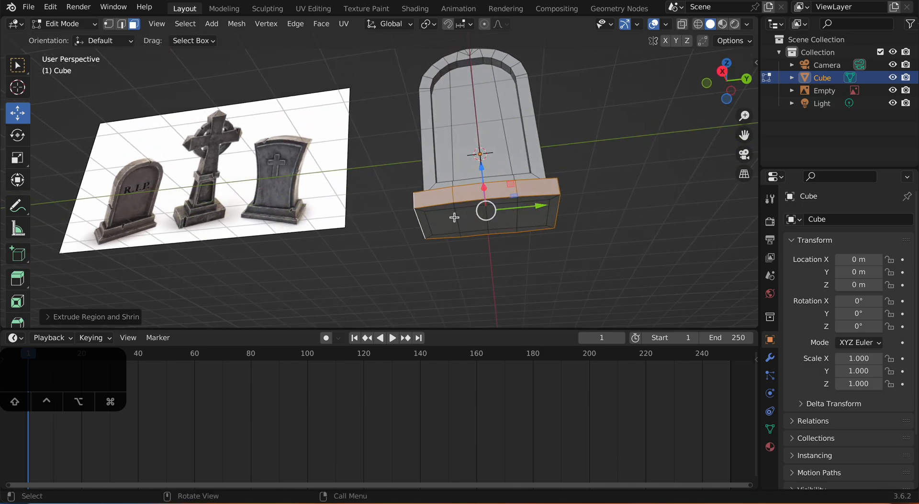
{"action": "left_click", "coordinate": [426, 221]}
{"action": "middle_click_drag", "start_coordinate": [426, 221], "coordinate": [456, 190]}
{"action": "left_click", "coordinate": [450, 176], "text": "shift"}
{"action": "left_click", "coordinate": [477, 173], "text": "shift"}
{"action": "left_click", "coordinate": [502, 169], "text": "shift"}
{"action": "left_click", "coordinate": [545, 167], "text": "shift"}
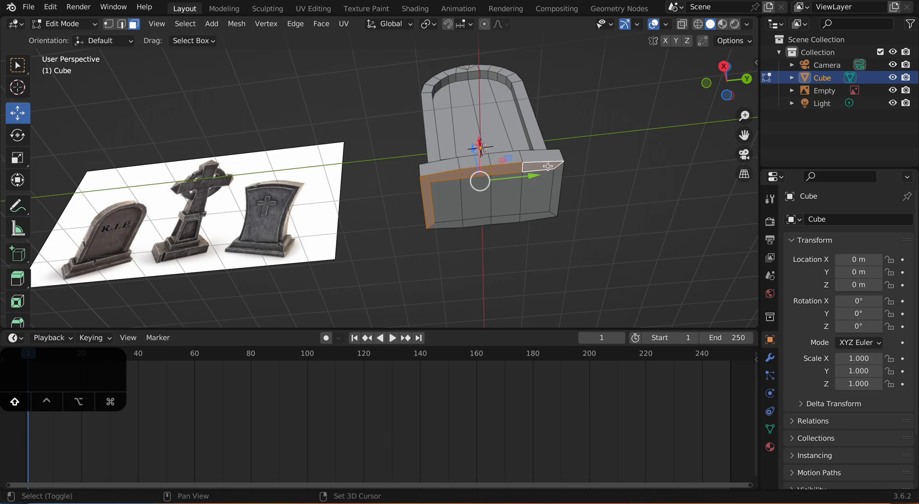
{"action": "left_click", "coordinate": [555, 184], "text": "shift"}
{"action": "left_click", "coordinate": [544, 216], "text": "shift"}
{"action": "left_click", "coordinate": [498, 219], "text": "shift"}
{"action": "left_click", "coordinate": [467, 222], "text": "shift"}
{"action": "left_click", "coordinate": [444, 225], "text": "shift"}
{"action": "left_click", "coordinate": [447, 206], "text": "shift"}
{"action": "left_click", "coordinate": [474, 203], "text": "shift"}
{"action": "left_click", "coordinate": [505, 197], "text": "shift"}
{"action": "left_click", "coordinate": [538, 207], "text": "shift"}
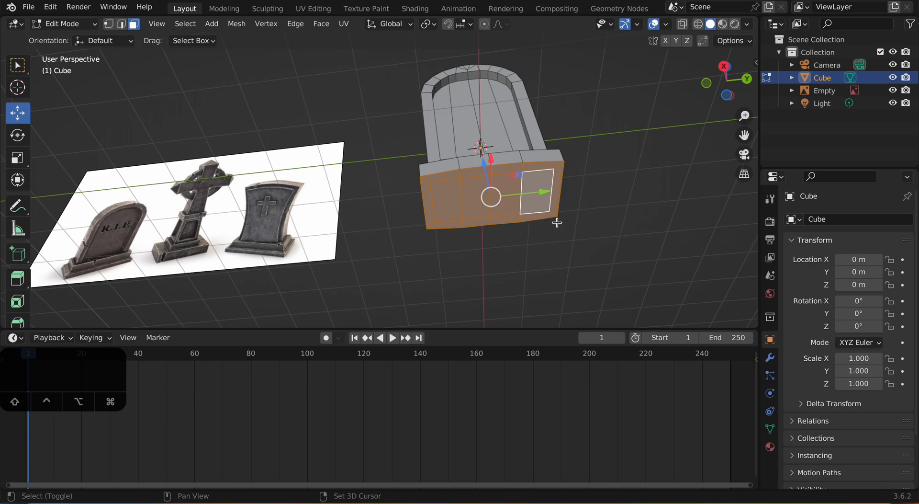
{"action": "left_click", "coordinate": [727, 72]}
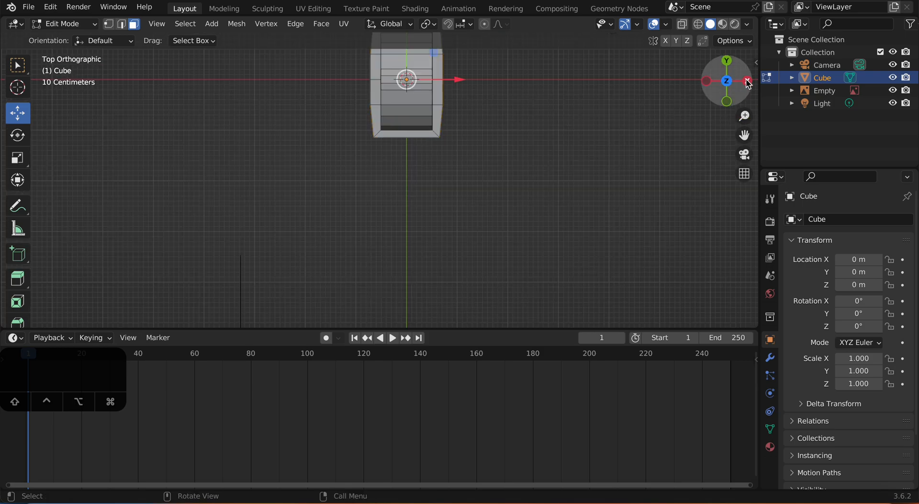
{"action": "left_click", "coordinate": [746, 80]}
{"action": "scroll", "coordinate": [604, 154], "scroll_direction": "down", "scroll_amount": 1}
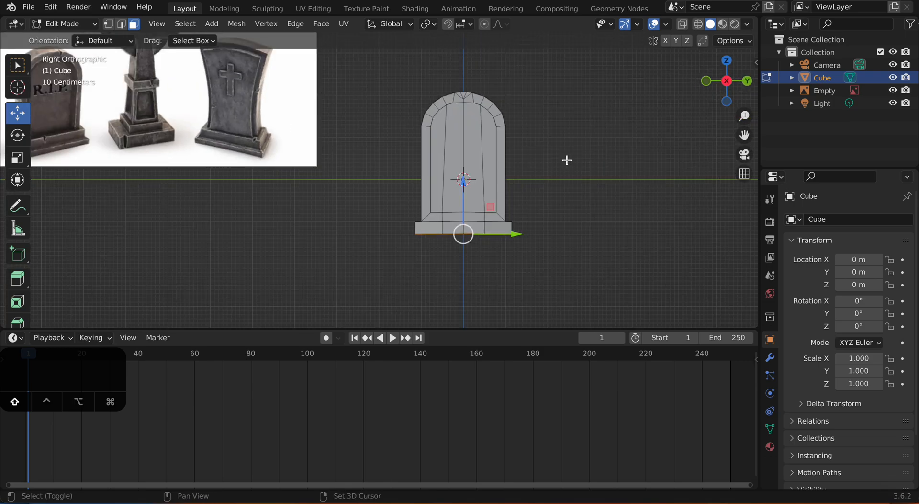
{"action": "middle_click_drag", "start_coordinate": [567, 158], "coordinate": [613, 158], "text": "shift"}
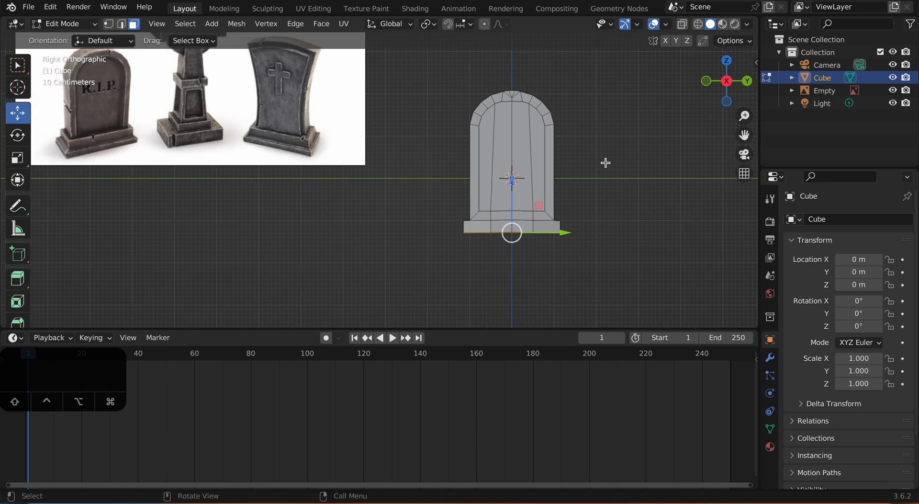
{"action": "key", "text": "r"}
{"action": "right_click", "coordinate": [607, 164]}
{"action": "key", "text": "e"}
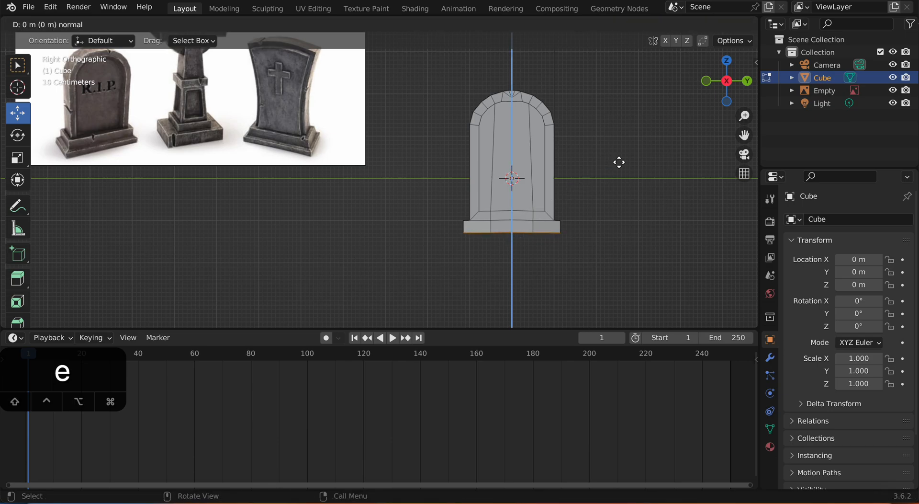
{"action": "left_click", "coordinate": [620, 170]}
Step: Scale up the plinth's bottom faces by about 1.15 to flare the base outward
{"action": "middle_click_drag", "start_coordinate": [620, 170], "coordinate": [617, 193]}
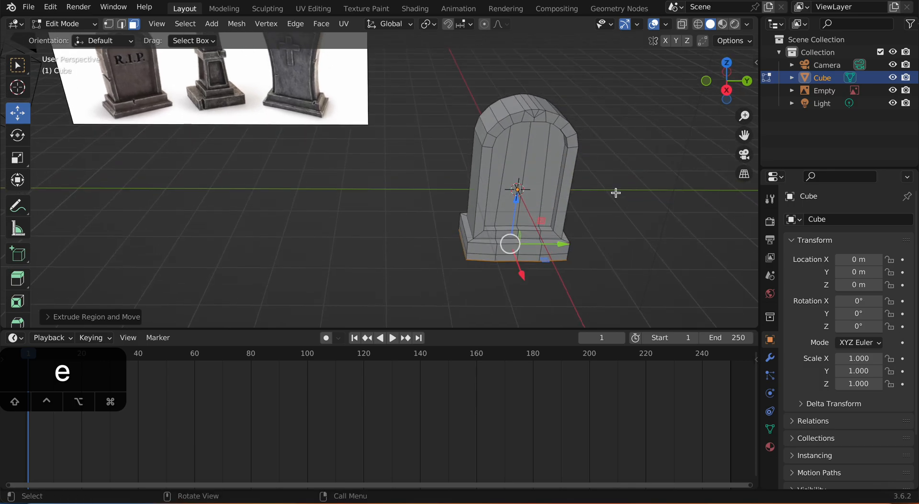
{"action": "key", "text": "s"}
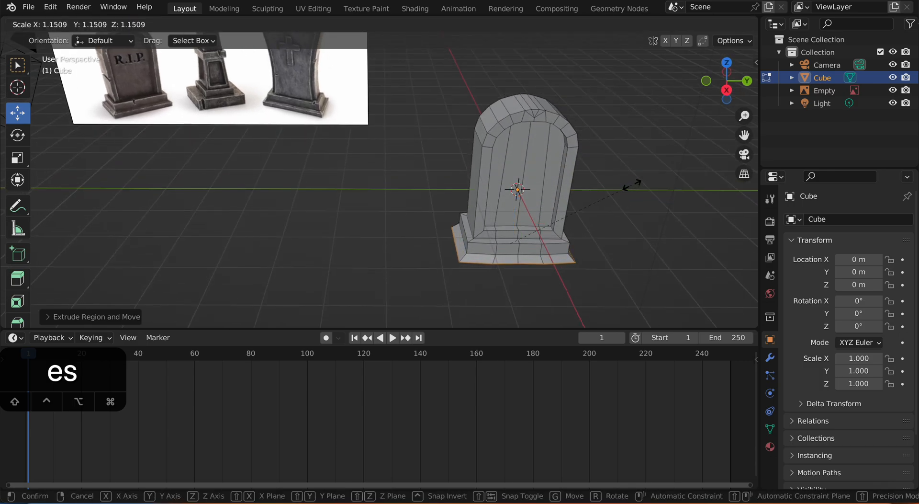
{"action": "left_click", "coordinate": [622, 192]}
Step: Extrude the flared base's bottom faces downward to add a straight lower tier, and clear the selection
{"action": "middle_click_drag", "start_coordinate": [620, 193], "coordinate": [620, 170]}
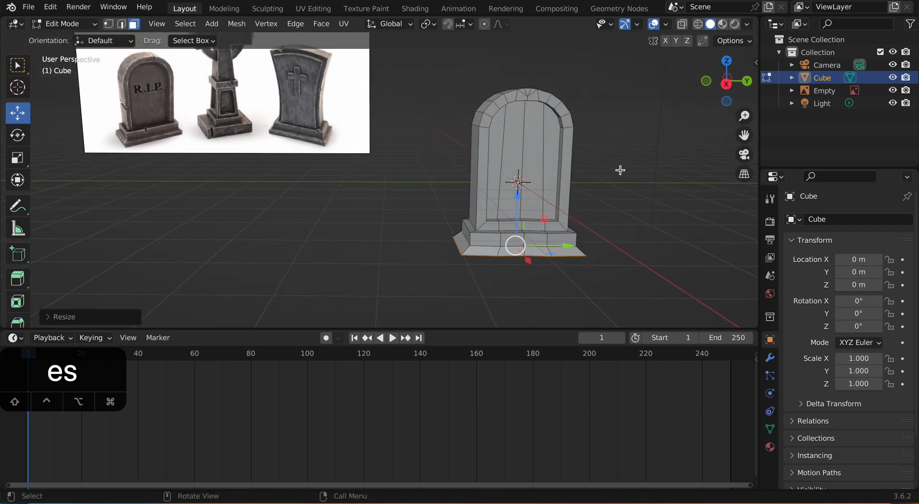
{"action": "key", "text": "e"}
{"action": "left_click", "coordinate": [619, 178]}
{"action": "left_click", "coordinate": [627, 184]}
{"action": "middle_click_drag", "start_coordinate": [627, 185], "coordinate": [553, 199]}
{"action": "scroll", "coordinate": [587, 193], "scroll_direction": "up", "scroll_amount": 3}
{"action": "scroll", "coordinate": [589, 194], "scroll_direction": "down", "scroll_amount": 1}
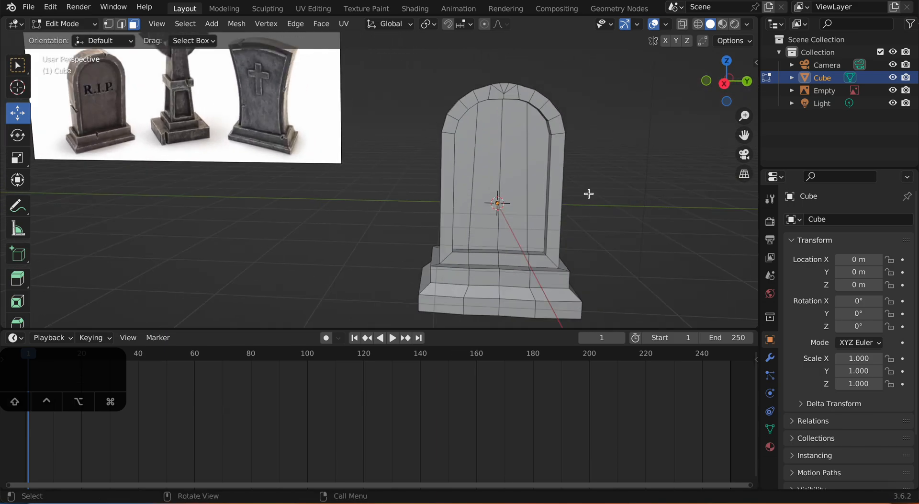
Step: Snap the 3D cursor to the vertical middle edge of the tombstone's recessed front panel
{"action": "key", "text": "2"}
{"action": "left_click", "coordinate": [500, 161]}
{"action": "mouse_move", "coordinate": [583, 169]}
{"action": "middle_mouse_down"}
{"action": "mouse_move", "coordinate": [614, 172]}
{"action": "mouse_move", "coordinate": [582, 173]}
{"action": "middle_mouse_up"}
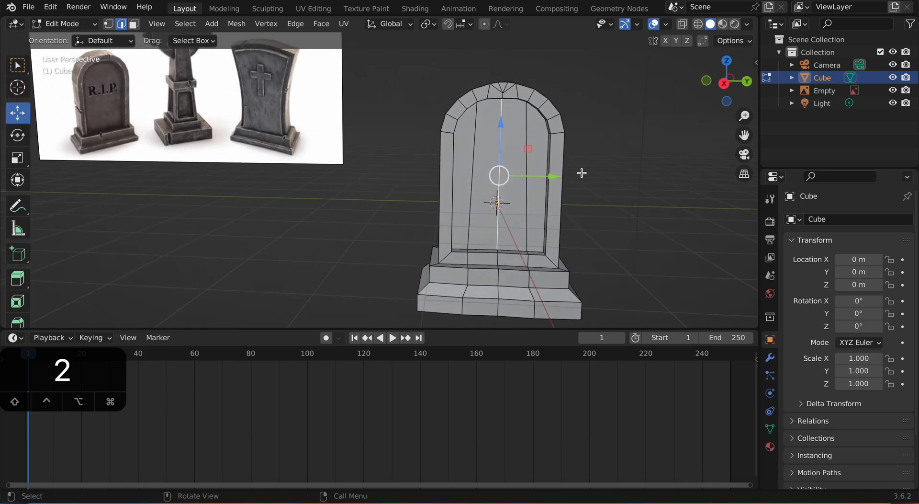
{"action": "key", "text": "shift"}
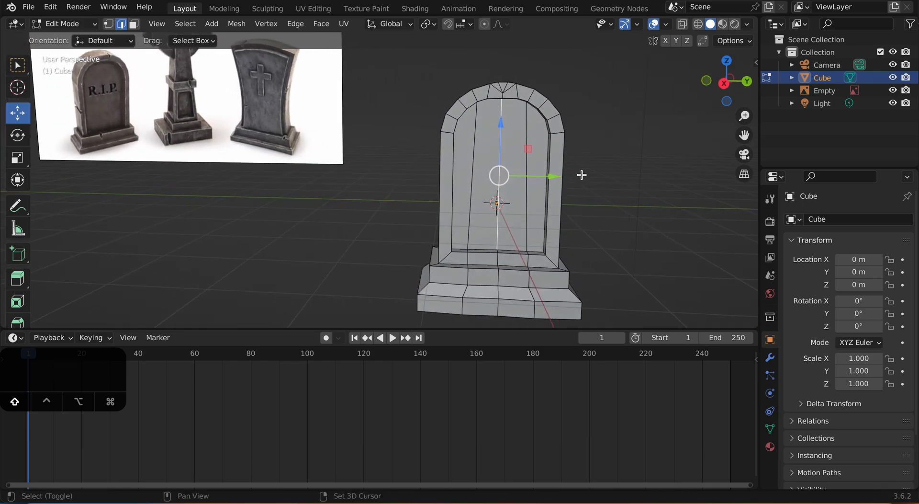
{"action": "key", "text": "shift+s"}
{"action": "key", "text": "shift+s"}
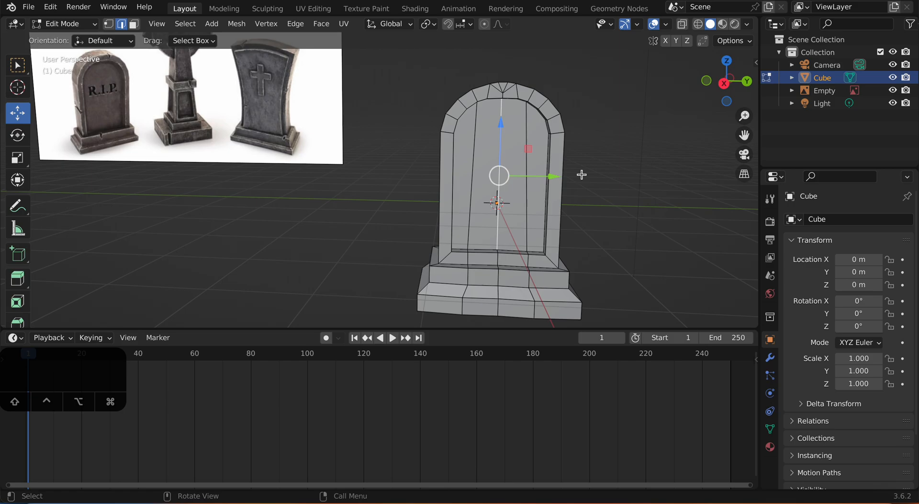
{"action": "key", "text": "shift+s"}
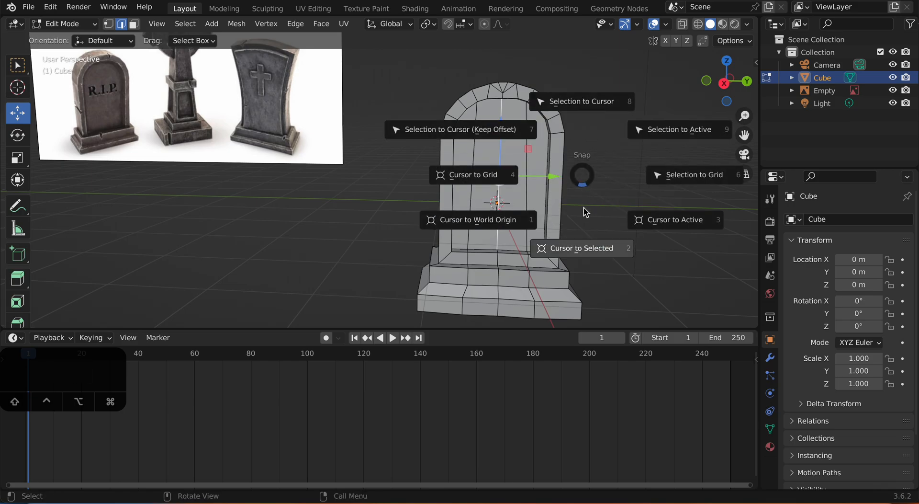
{"action": "left_click", "coordinate": [593, 249]}
{"action": "middle_click_drag", "start_coordinate": [546, 230], "coordinate": [569, 228]}
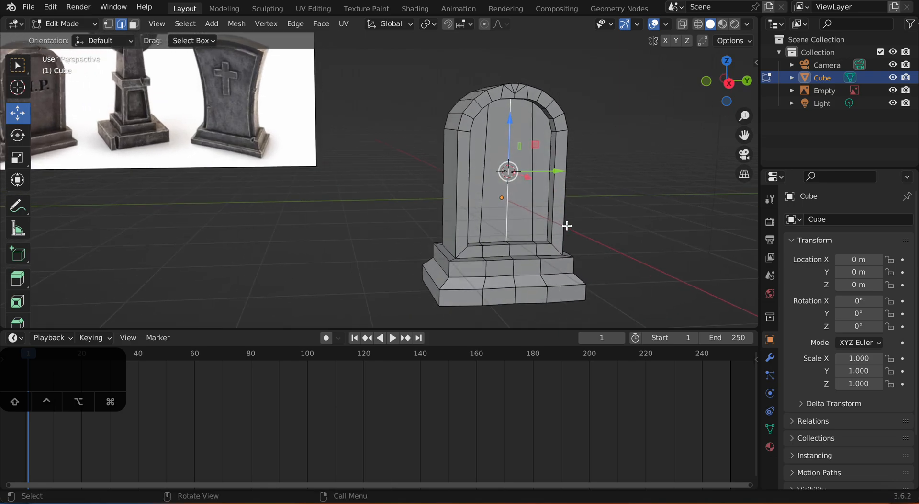
{"action": "scroll", "coordinate": [537, 190], "scroll_direction": "down", "scroll_amount": 1}
{"action": "scroll", "coordinate": [538, 193], "scroll_direction": "up", "scroll_amount": 2}
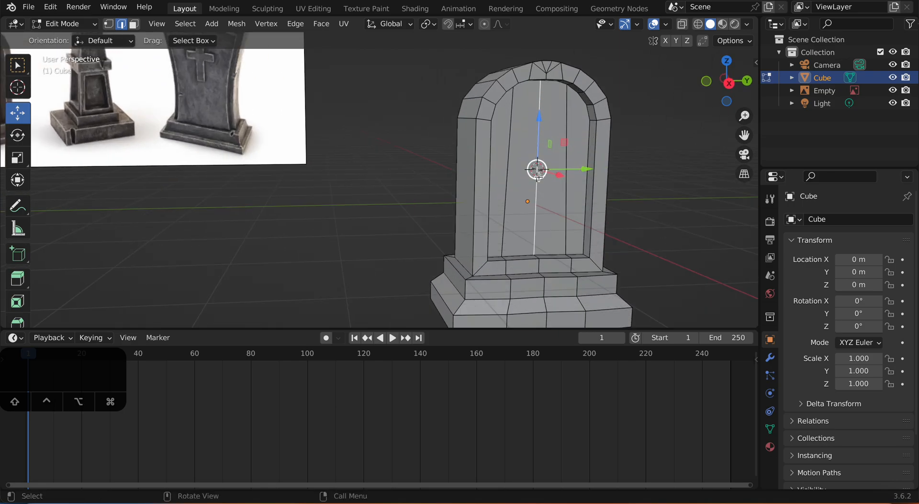
{"action": "scroll", "coordinate": [539, 178], "scroll_direction": "up", "scroll_amount": 3}
{"action": "scroll", "coordinate": [668, 160], "scroll_direction": "down", "scroll_amount": 2}
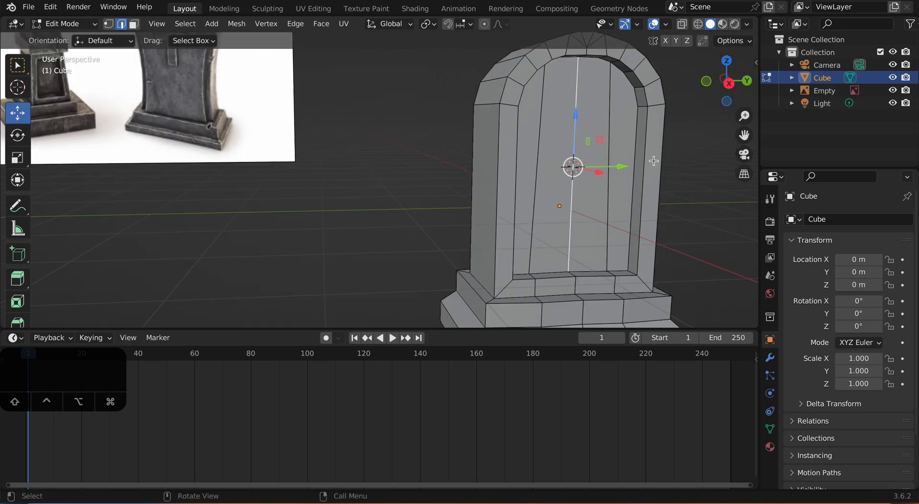
Step: Return to Object Mode and add a text object at the 3D cursor on the tombstone's front panel
{"action": "left_click", "coordinate": [688, 205]}
{"action": "scroll", "coordinate": [687, 206], "scroll_direction": "down", "scroll_amount": 2}
{"action": "middle_click_drag", "start_coordinate": [672, 206], "coordinate": [694, 208]}
{"action": "key", "text": "Tab"}
{"action": "key", "text": "Tab"}
{"action": "key", "text": "Tab"}
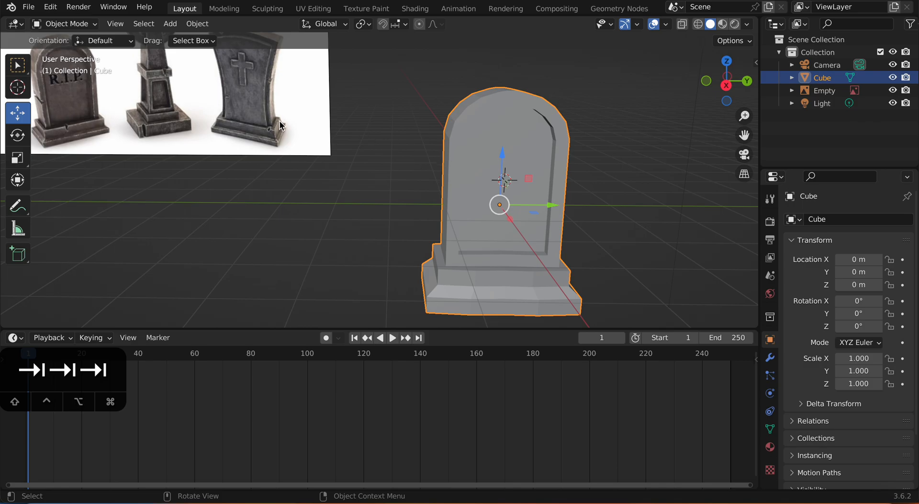
{"action": "left_click", "coordinate": [176, 24]}
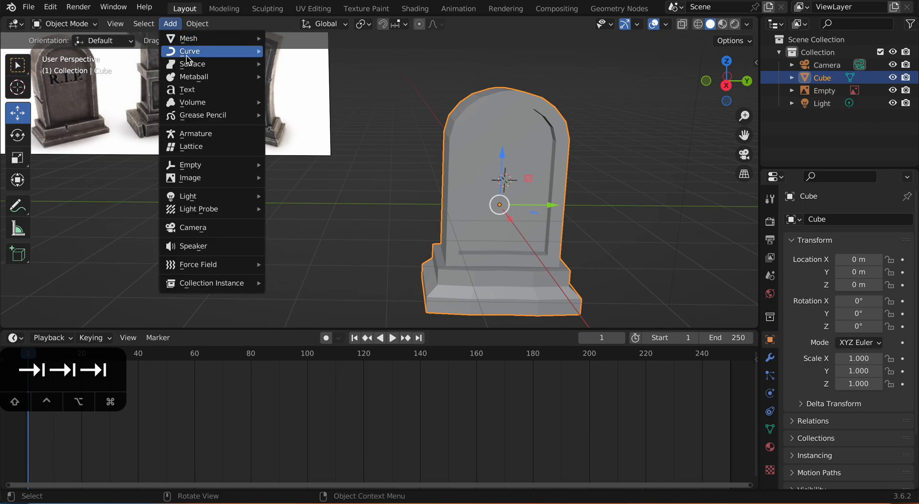
{"action": "mouse_move", "coordinate": [213, 103]}
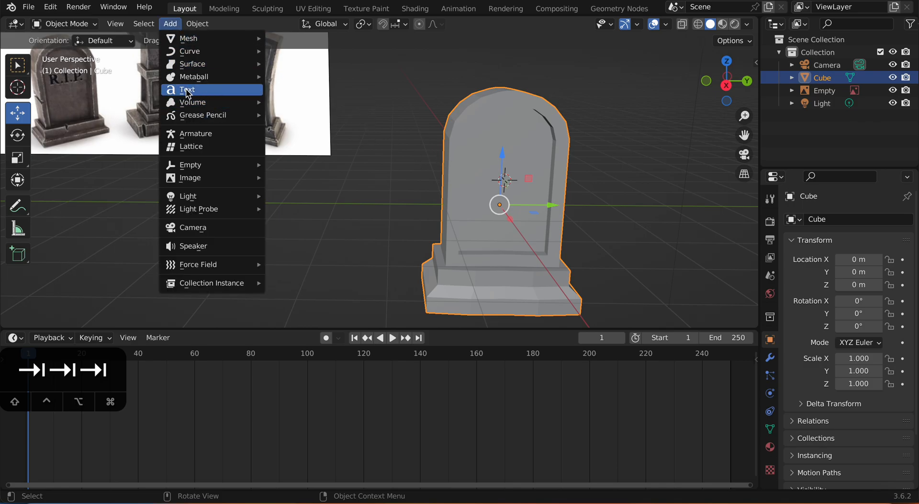
{"action": "left_click", "coordinate": [191, 90]}
Step: Rotate the text object 90 degrees about the X axis
{"action": "middle_click_drag", "start_coordinate": [432, 149], "coordinate": [478, 221]}
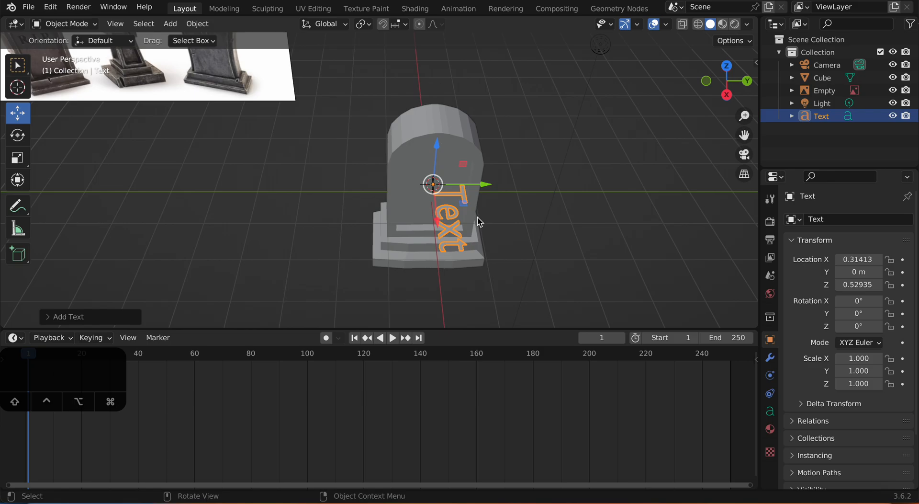
{"action": "scroll", "coordinate": [482, 224], "scroll_direction": "up", "scroll_amount": 2}
{"action": "middle_click_drag", "start_coordinate": [558, 228], "coordinate": [526, 222]}
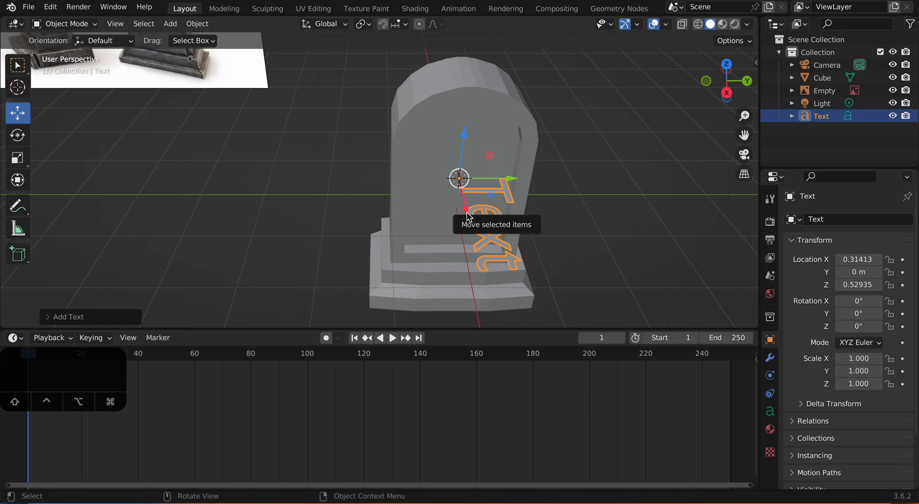
{"action": "key", "text": "r"}
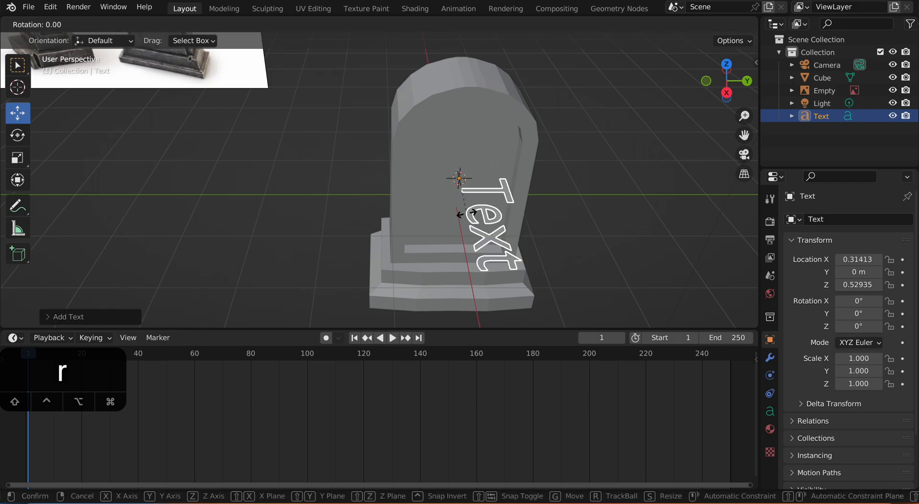
{"action": "key", "text": "x"}
{"action": "key", "text": "9"}
{"action": "key", "text": "0"}
{"action": "key", "text": "Return"}
Step: Rotate the text 90 degrees about the Z axis and shift it along Y to about -0.92 m across the front panel
{"action": "middle_click_drag", "start_coordinate": [518, 217], "coordinate": [479, 198]}
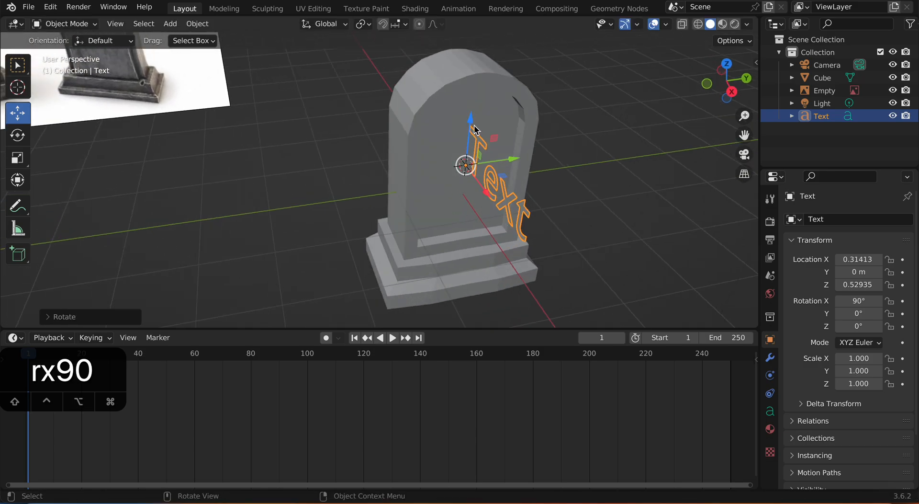
{"action": "key", "text": "r"}
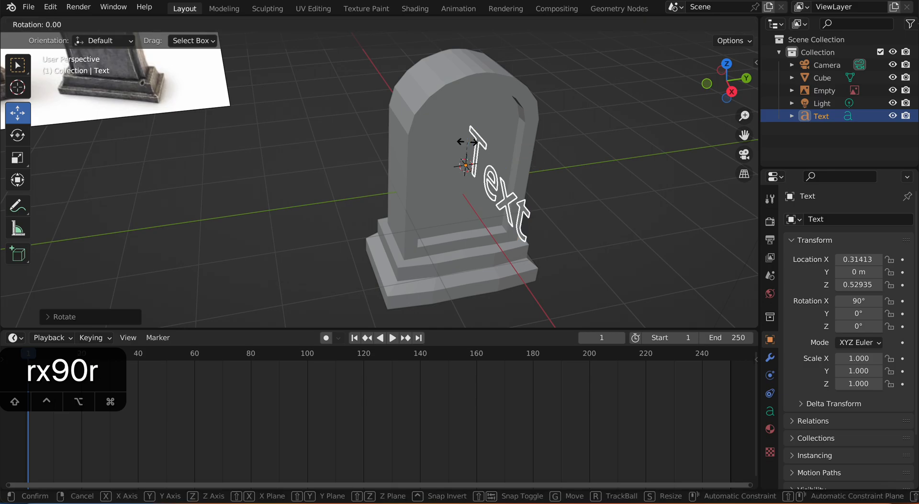
{"action": "key", "text": "z"}
{"action": "type", "text": "90"}
{"action": "key", "text": "Return"}
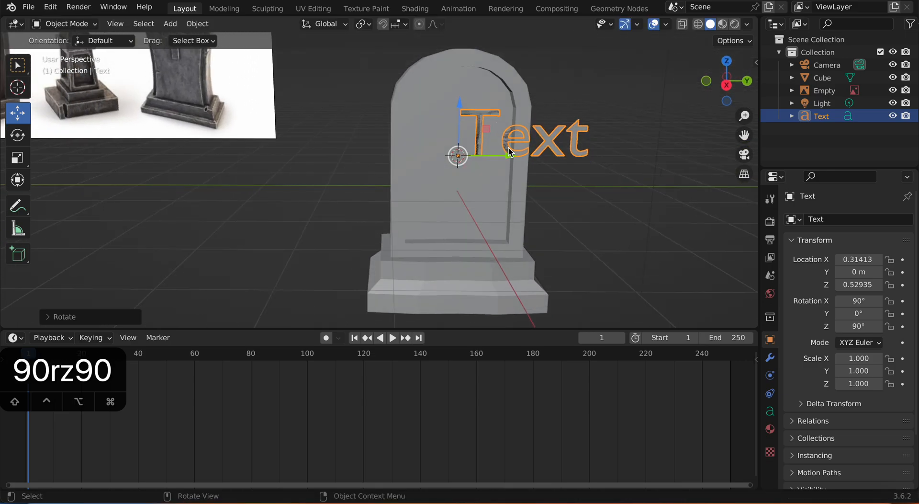
{"action": "left_click_drag", "start_coordinate": [509, 152], "coordinate": [445, 158]}
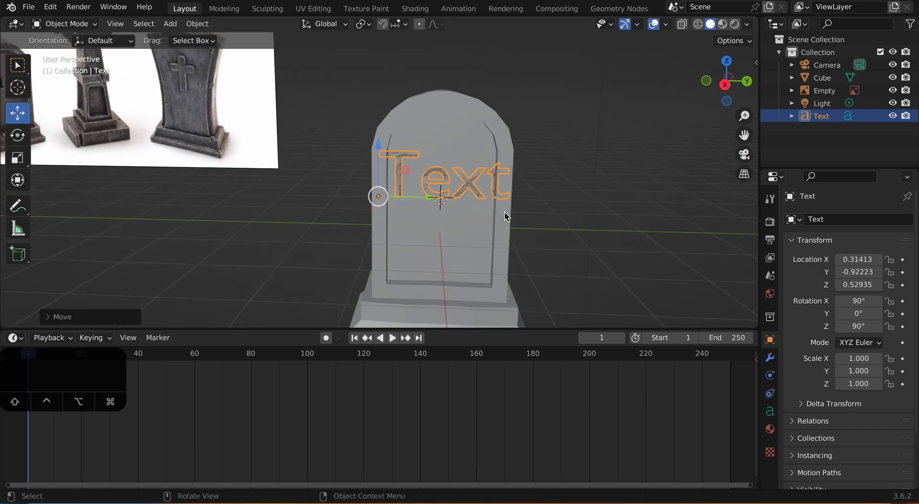
{"action": "scroll", "coordinate": [503, 212], "scroll_direction": "up", "scroll_amount": 1}
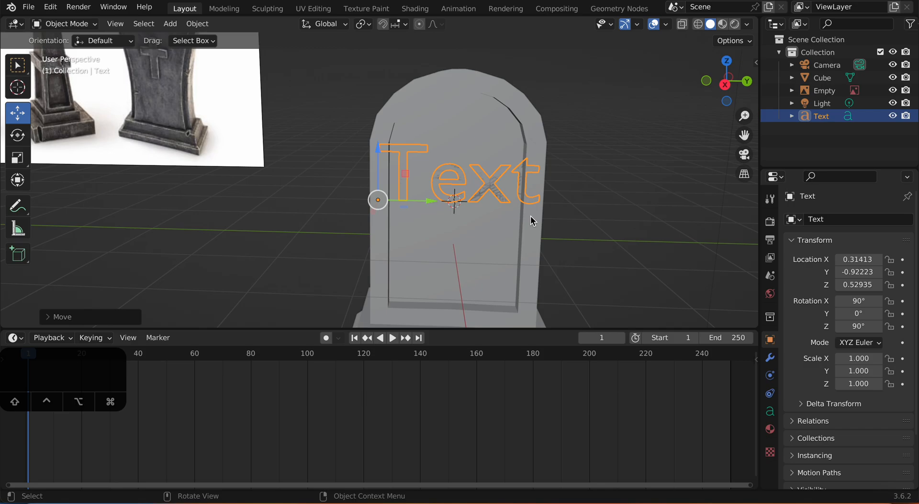
Step: Delete the placeholder wording of the text object and enter RIP in its place
{"action": "key", "text": "Tab"}
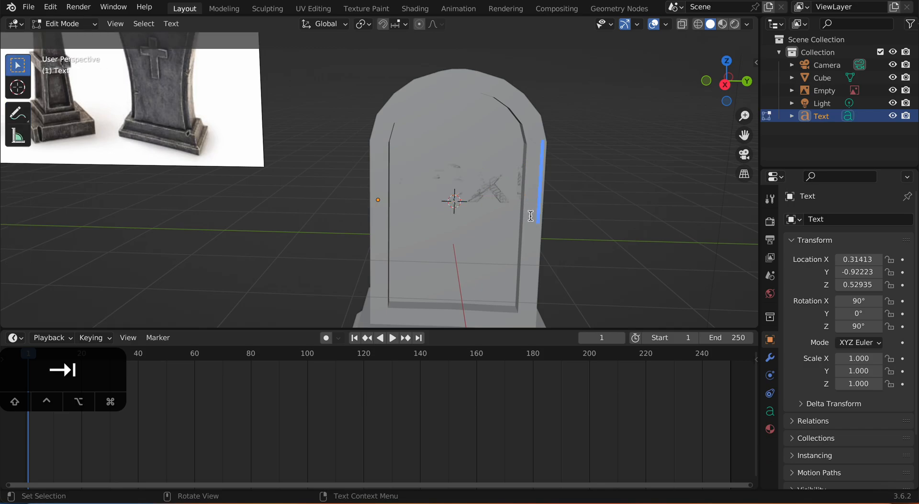
{"action": "key", "text": "BackSpace"}
{"action": "key", "text": "BackSpace"}
{"action": "key", "text": "BackSpace"}
{"action": "key", "text": "BackSpace"}
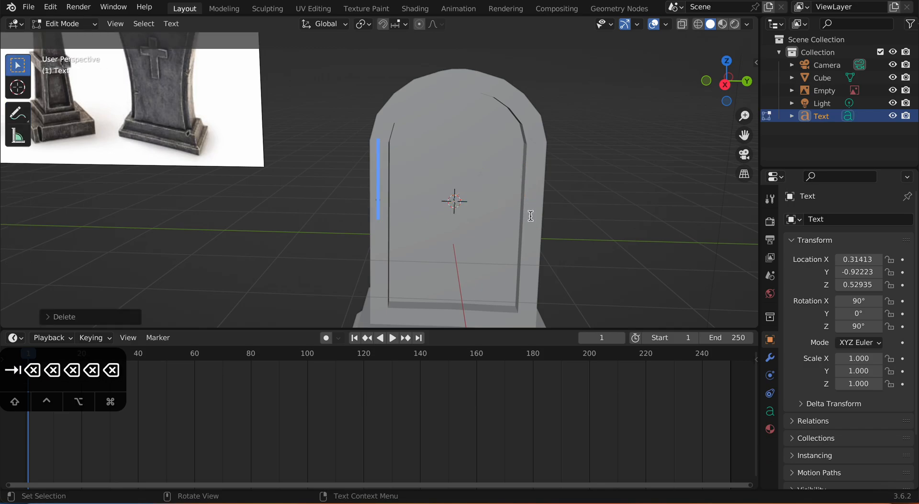
{"action": "type", "text": "RIP"}
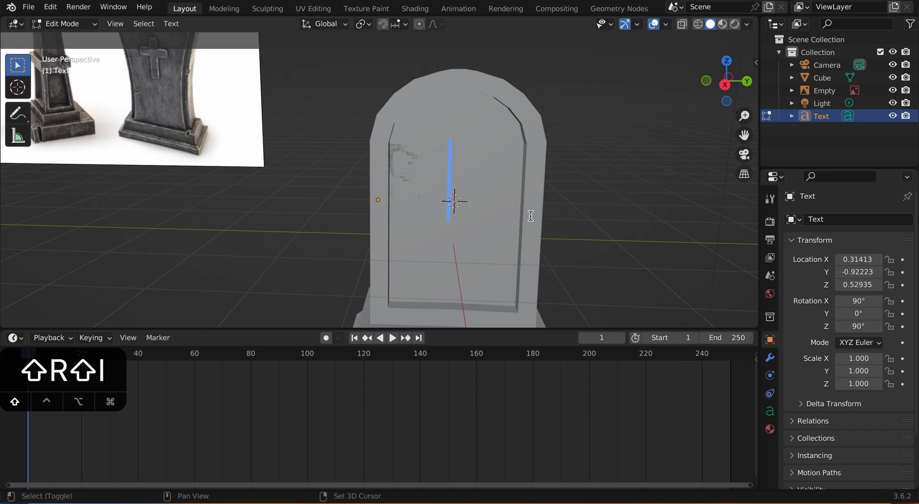
{"action": "key", "text": "Return"}
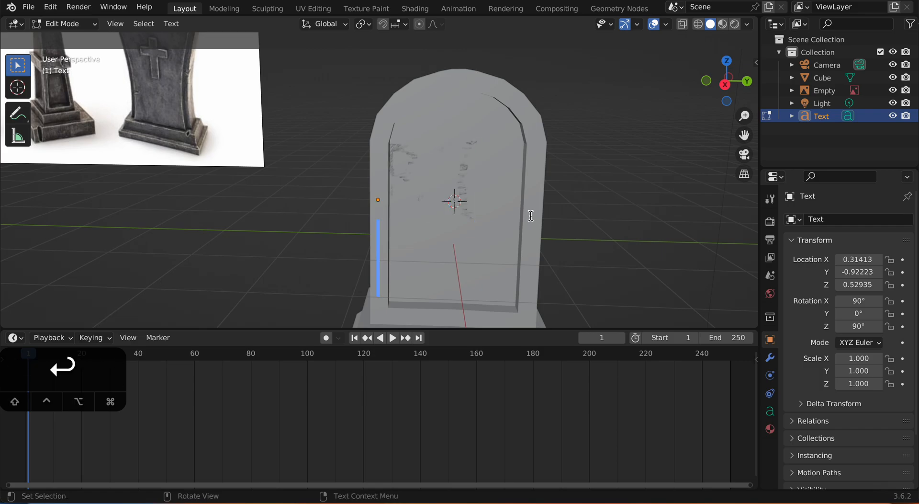
{"action": "key", "text": "BackSpace"}
{"action": "key", "text": "Tab"}
{"action": "scroll", "coordinate": [551, 214], "scroll_direction": "down", "scroll_amount": 2}
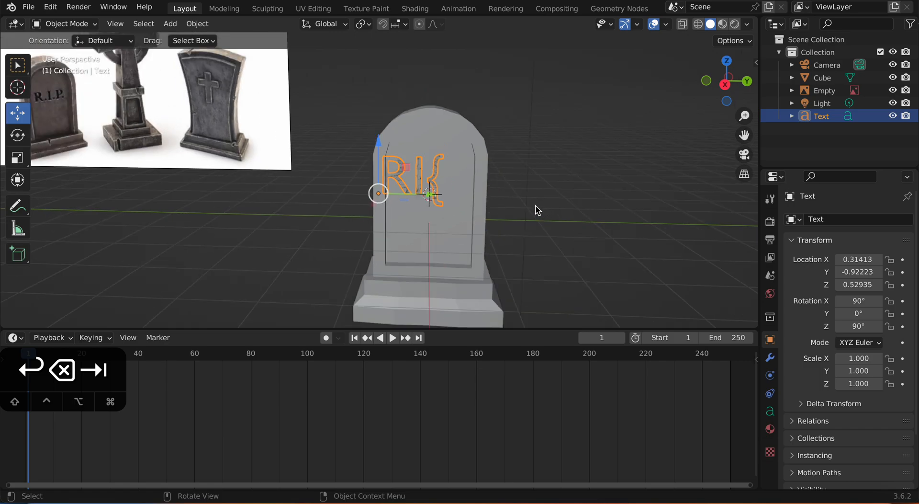
Step: Correct the last character of the lettering to a capital P
{"action": "middle_click_drag", "start_coordinate": [538, 206], "coordinate": [536, 223]}
{"action": "key", "text": "BackSpace"}
{"action": "key", "text": "Tab"}
{"action": "key", "text": "BackSpace"}
{"action": "type", "text": "p"}
{"action": "key", "text": "Tab"}
Step: Move the RIP text to the middle of the front panel, at about X 0.30 m and Y -0.66 m
{"action": "middle_click_drag", "start_coordinate": [538, 221], "coordinate": [439, 212]}
{"action": "left_click_drag", "start_coordinate": [438, 214], "coordinate": [453, 214]}
{"action": "middle_click_drag", "start_coordinate": [453, 215], "coordinate": [393, 198]}
{"action": "left_click_drag", "start_coordinate": [342, 215], "coordinate": [347, 217]}
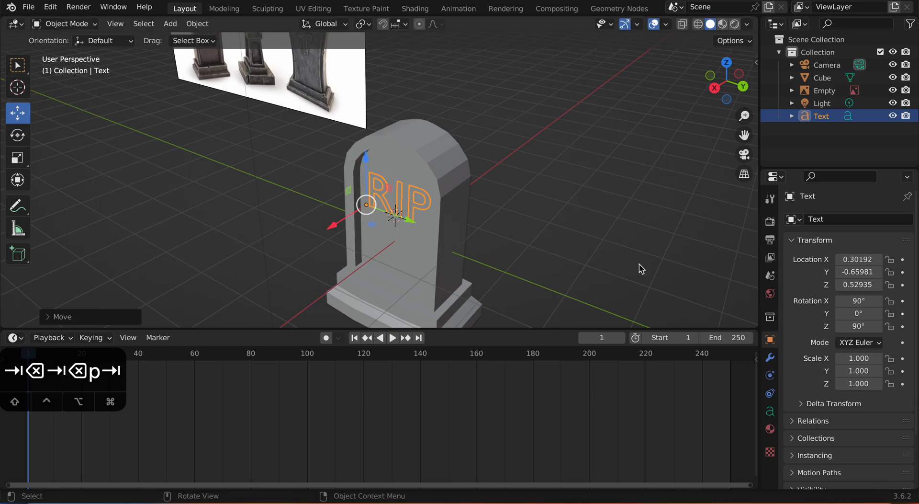
Step: Give the RIP text thickness by setting its geometry Extrude to 0.04 m
{"action": "left_click", "coordinate": [770, 411]}
{"action": "scroll", "coordinate": [790, 378], "scroll_direction": "down", "scroll_amount": 2}
{"action": "scroll", "coordinate": [832, 351], "scroll_direction": "up", "scroll_amount": 2}
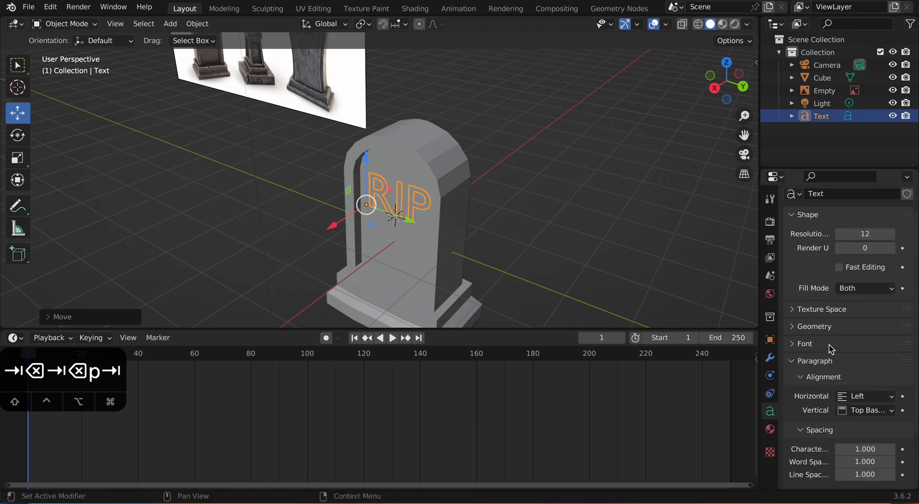
{"action": "scroll", "coordinate": [832, 345], "scroll_direction": "down", "scroll_amount": 3}
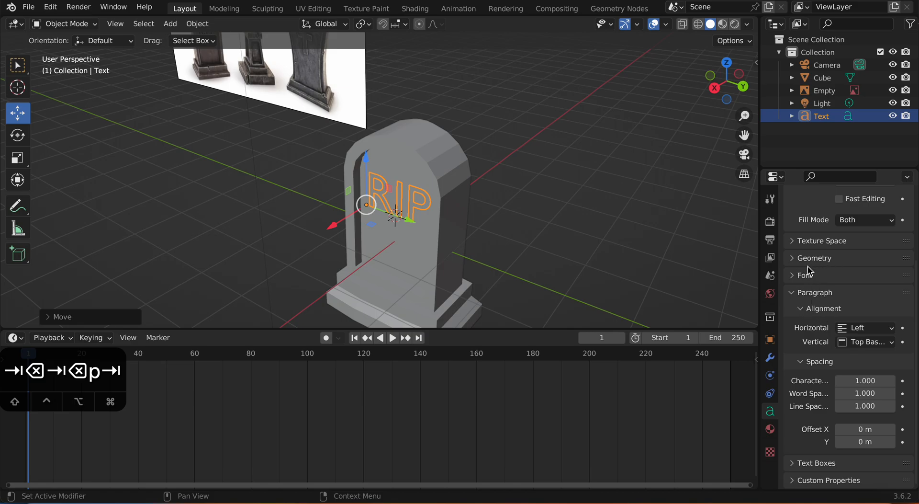
{"action": "left_click", "coordinate": [795, 259]}
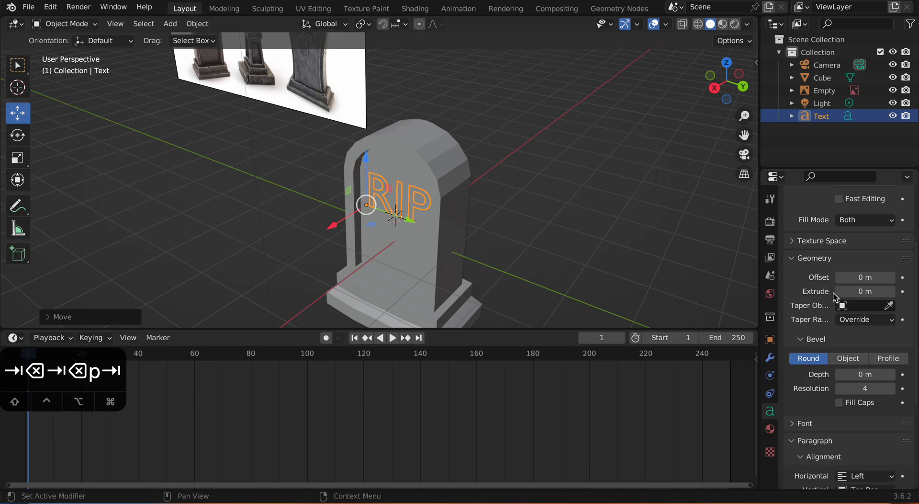
{"action": "scroll", "coordinate": [833, 298], "scroll_direction": "up", "scroll_amount": 2}
{"action": "left_click_drag", "start_coordinate": [862, 316], "coordinate": [881, 316]}
Step: Add a new cube and move it along the positive Y axis so it stands beside the tombstone
{"action": "middle_click_drag", "start_coordinate": [651, 264], "coordinate": [321, 180]}
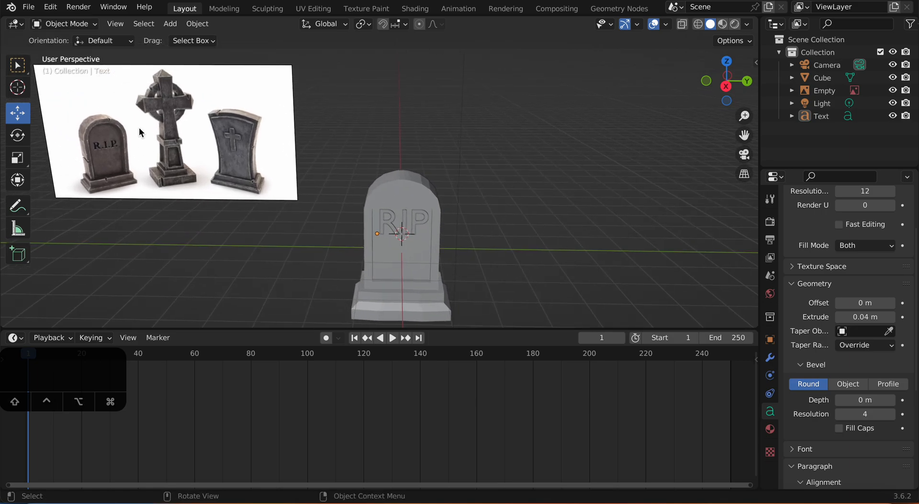
{"action": "middle_click_drag", "start_coordinate": [163, 116], "coordinate": [452, 246]}
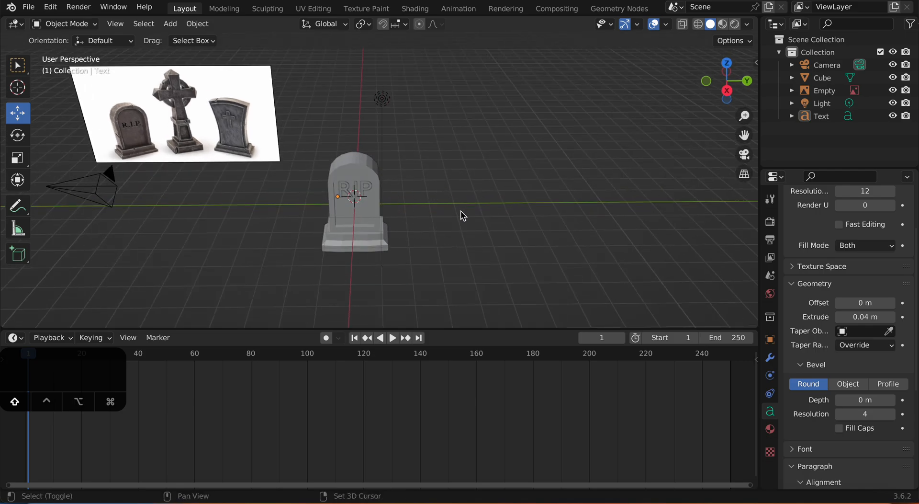
{"action": "key", "text": "shift+a"}
{"action": "mouse_move", "coordinate": [421, 214]}
{"action": "left_click", "coordinate": [519, 227]}
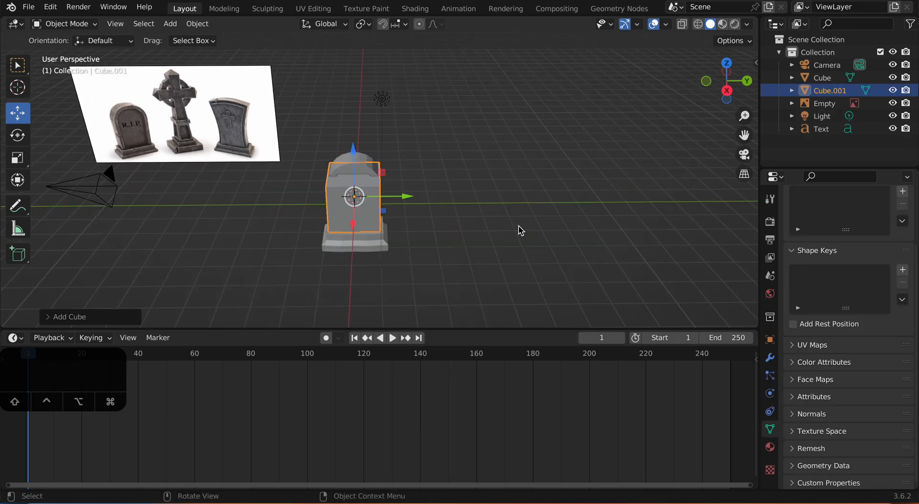
{"action": "left_click_drag", "start_coordinate": [405, 197], "coordinate": [504, 198]}
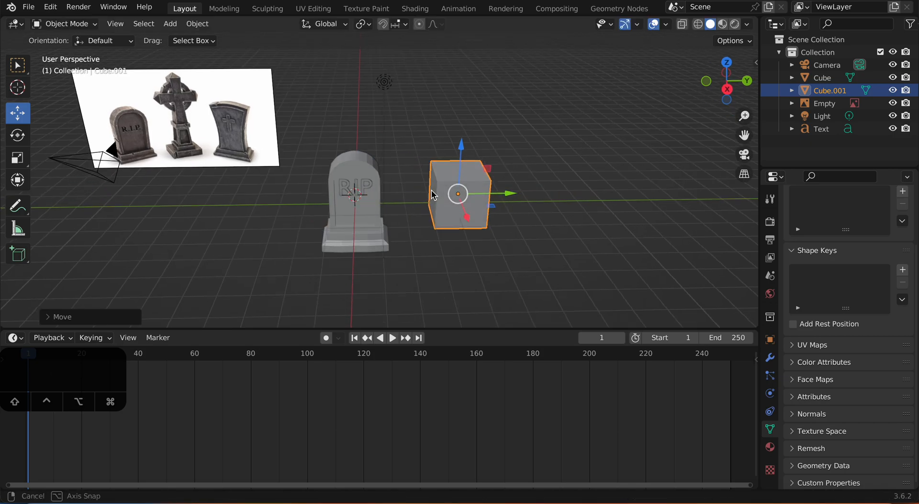
Step: Select the RIP text object and convert it to a mesh
{"action": "scroll", "coordinate": [412, 205], "scroll_direction": "up", "scroll_amount": 5}
{"action": "left_click", "coordinate": [361, 182]}
{"action": "middle_click_drag", "start_coordinate": [412, 211], "coordinate": [363, 183]}
{"action": "left_click", "coordinate": [447, 237]}
{"action": "left_click", "coordinate": [406, 216]}
{"action": "left_click", "coordinate": [363, 184]}
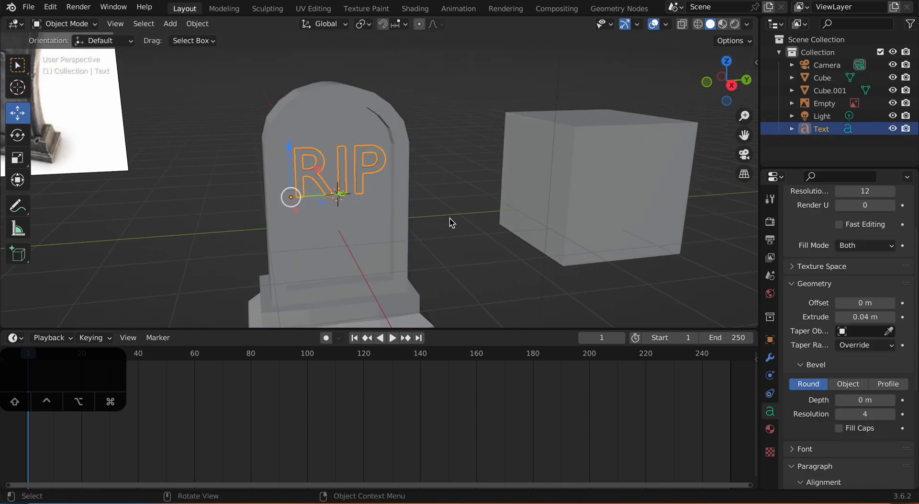
{"action": "right_click", "coordinate": [444, 193]}
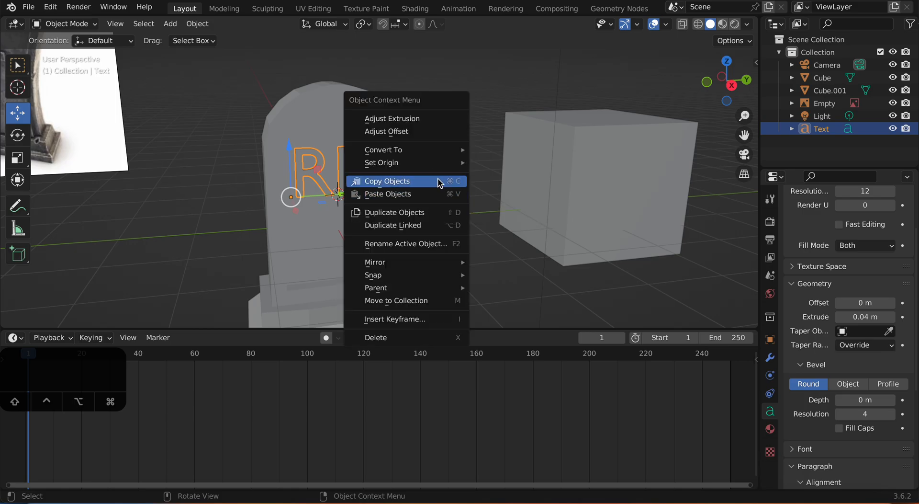
{"action": "mouse_move", "coordinate": [427, 151]}
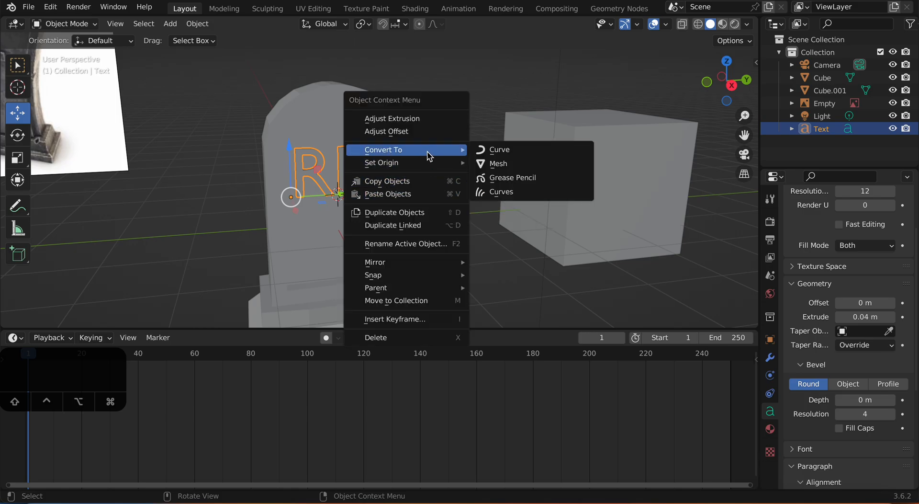
{"action": "left_click", "coordinate": [495, 167]}
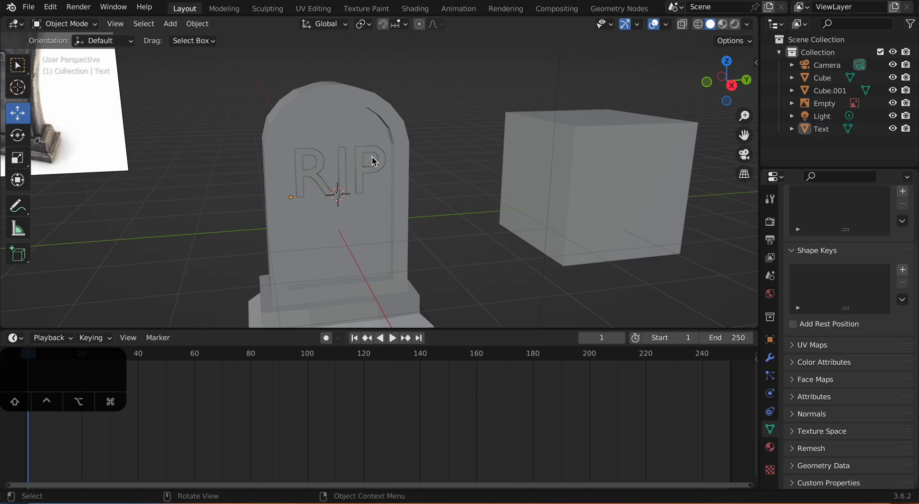
Step: Join the RIP text and the tombstone into one object and inspect the lettering on the front panel
{"action": "left_click", "coordinate": [346, 164]}
{"action": "left_click", "coordinate": [297, 230], "text": "shift"}
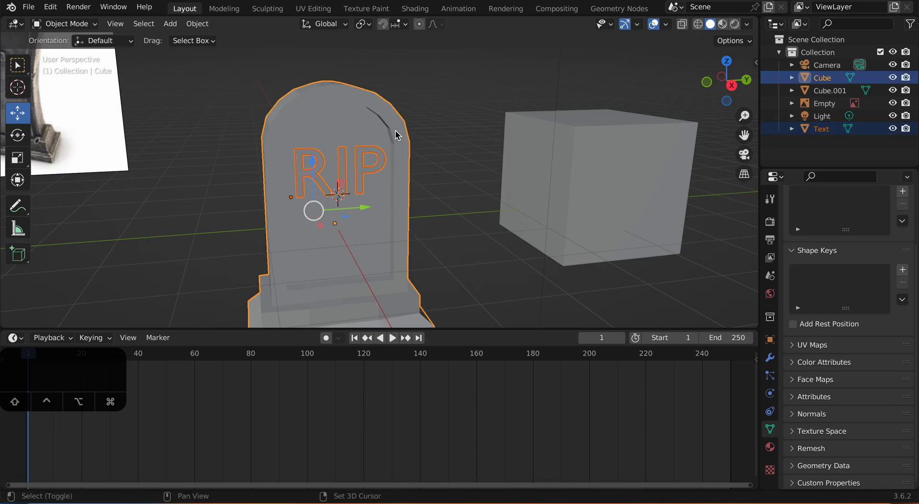
{"action": "key", "text": "super+j"}
{"action": "left_click", "coordinate": [451, 171]}
{"action": "scroll", "coordinate": [449, 172], "scroll_direction": "up", "scroll_amount": 1}
{"action": "middle_click_drag", "start_coordinate": [448, 173], "coordinate": [364, 195]}
{"action": "left_click", "coordinate": [303, 144]}
{"action": "scroll", "coordinate": [304, 144], "scroll_direction": "down", "scroll_amount": 5}
{"action": "mouse_move", "coordinate": [393, 205]}
{"action": "left_mouse_down"}
{"action": "mouse_move", "coordinate": [332, 190]}
{"action": "mouse_move", "coordinate": [378, 199]}
{"action": "left_mouse_up"}
{"action": "middle_click_drag", "start_coordinate": [379, 199], "coordinate": [396, 193]}
{"action": "scroll", "coordinate": [402, 209], "scroll_direction": "down", "scroll_amount": 3}
{"action": "mouse_move", "coordinate": [407, 196]}
{"action": "left_mouse_down"}
{"action": "mouse_move", "coordinate": [219, 185]}
{"action": "mouse_move", "coordinate": [396, 195]}
{"action": "left_mouse_up"}
{"action": "scroll", "coordinate": [445, 206], "scroll_direction": "up", "scroll_amount": 5}
Step: Undo the join so the RIP text and the tombstone are separate objects again
{"action": "key", "text": "super+z"}
{"action": "key", "text": "super+z"}
{"action": "key", "text": "super+z"}
{"action": "key", "text": "super+z"}
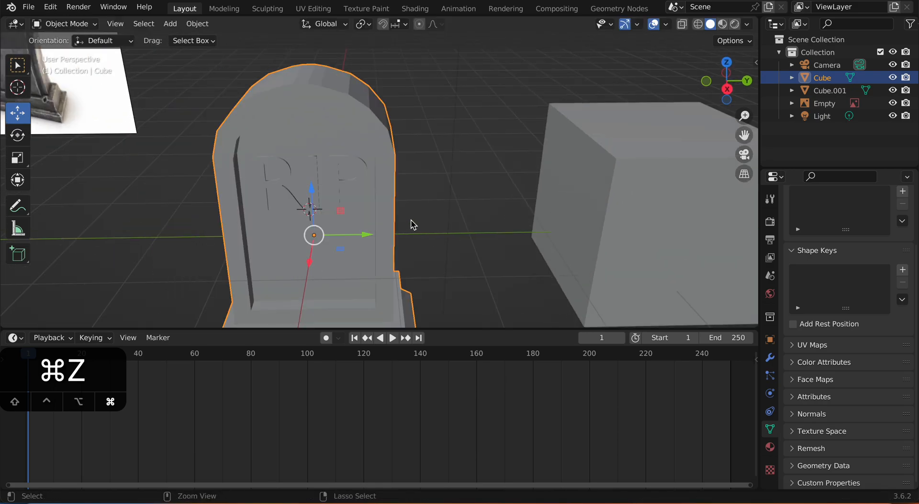
{"action": "left_click", "coordinate": [422, 223]}
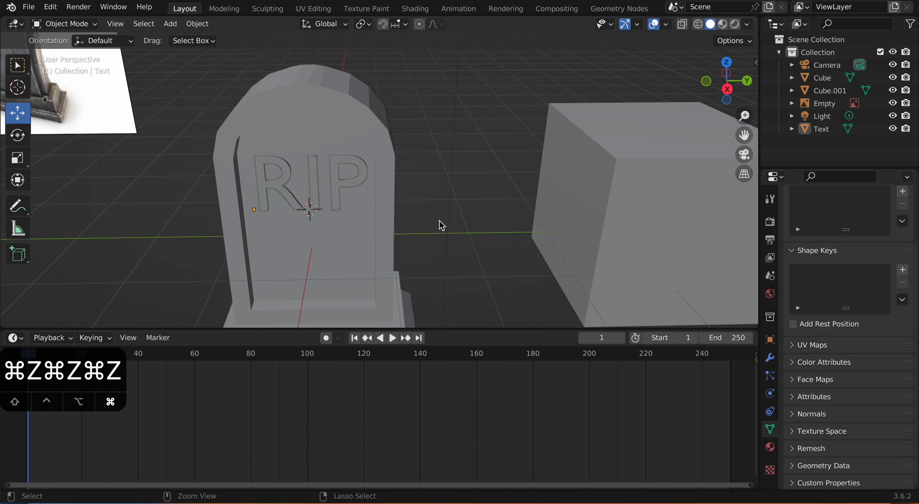
Step: Convert the RIP text to a mesh and join it to the tombstone
{"action": "left_click", "coordinate": [356, 186]}
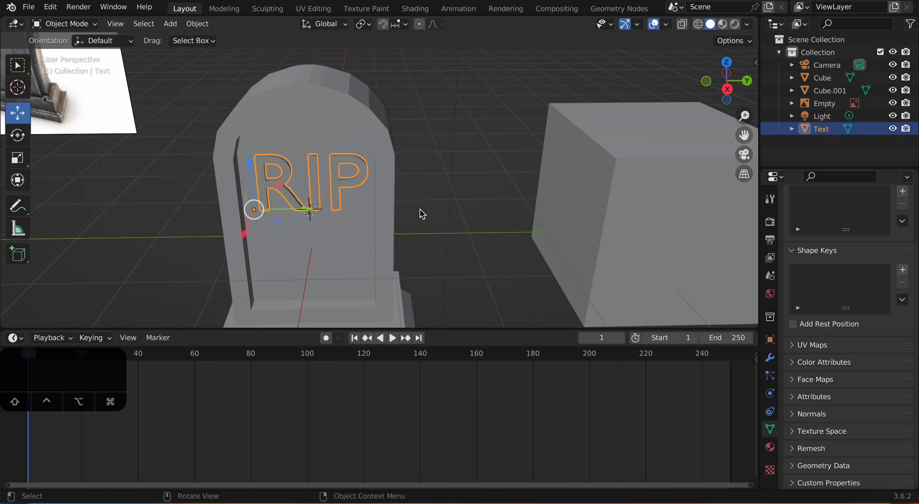
{"action": "right_click", "coordinate": [435, 182]}
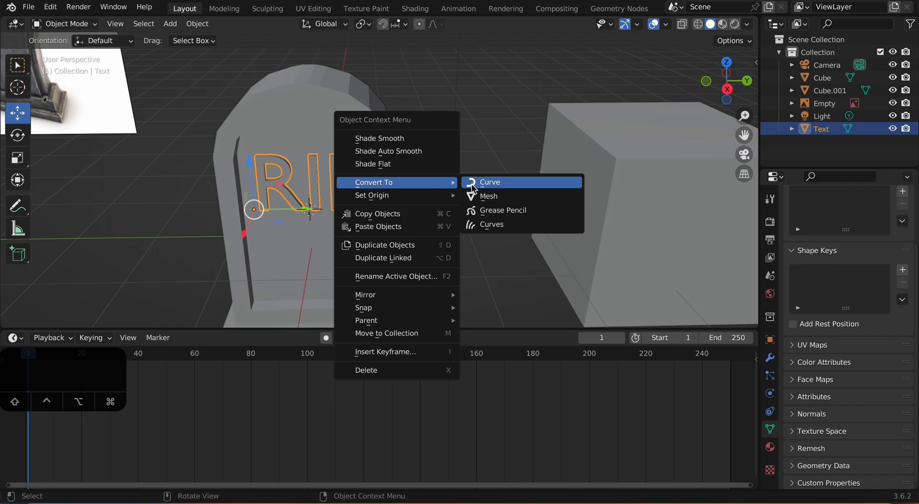
{"action": "left_click", "coordinate": [482, 197]}
{"action": "key", "text": "shift"}
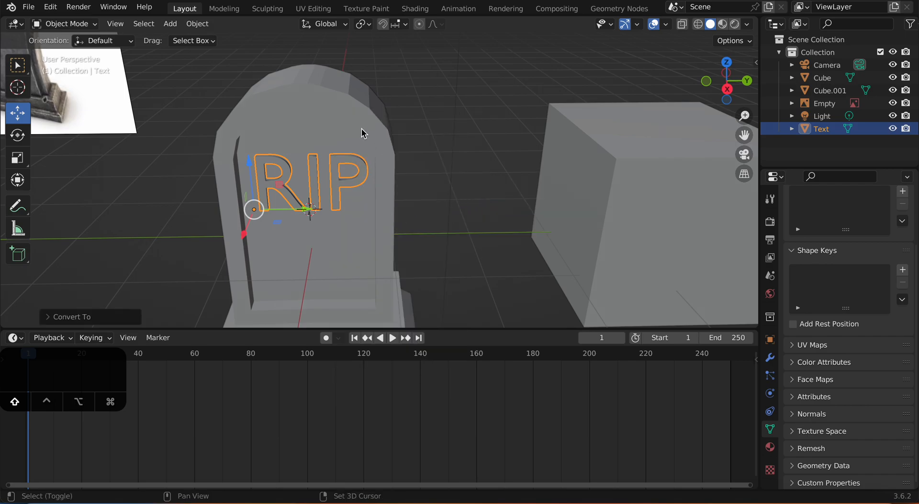
{"action": "left_click", "coordinate": [361, 128], "text": "shift"}
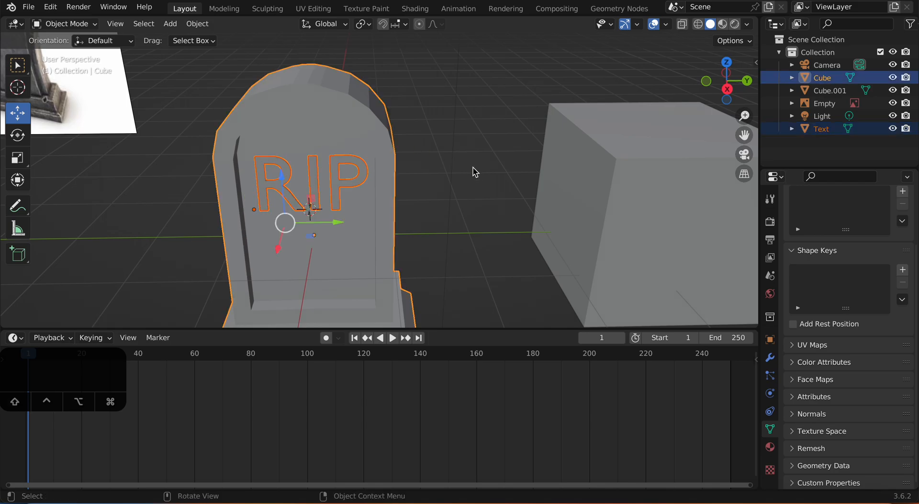
{"action": "key", "text": "super+j"}
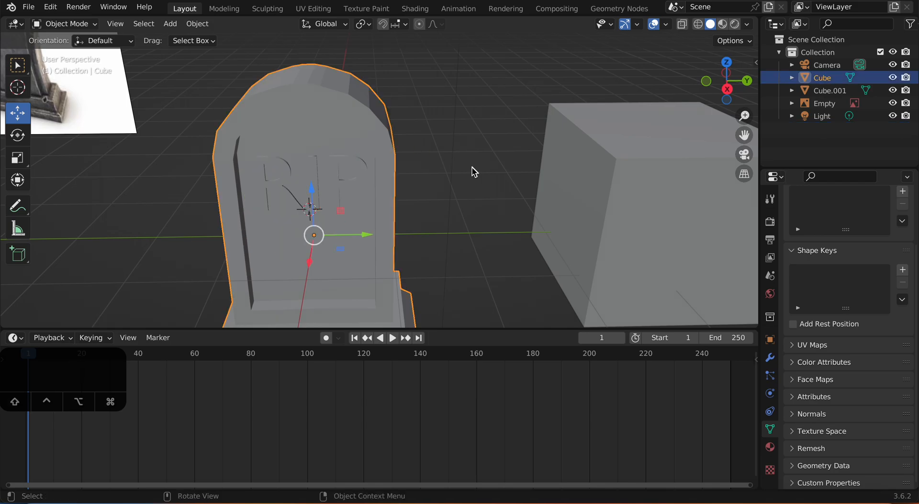
Step: Move the joined tombstone far along the negative Y axis, away from the new cube
{"action": "scroll", "coordinate": [427, 193], "scroll_direction": "down", "scroll_amount": 3}
{"action": "scroll", "coordinate": [428, 193], "scroll_direction": "down", "scroll_amount": 2}
{"action": "left_click", "coordinate": [393, 201]}
{"action": "scroll", "coordinate": [396, 201], "scroll_direction": "down", "scroll_amount": 2}
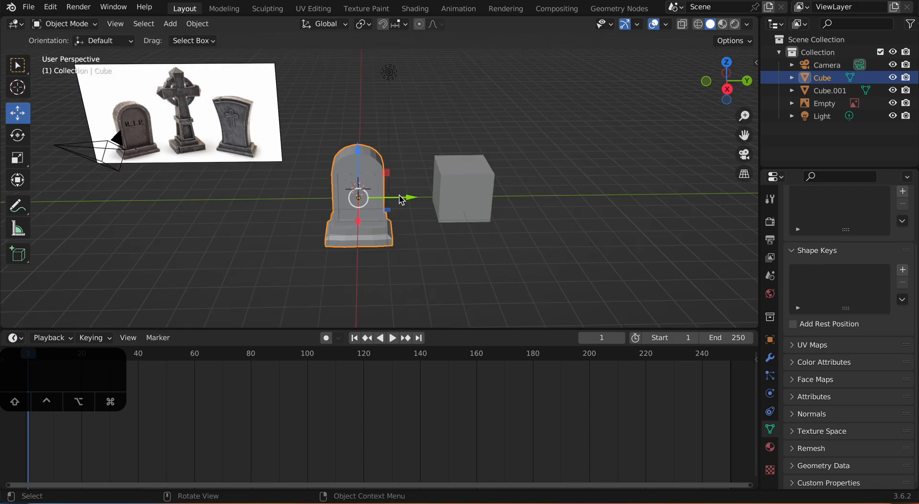
{"action": "key", "text": "g"}
{"action": "key", "text": "y"}
{"action": "left_click", "coordinate": [127, 197]}
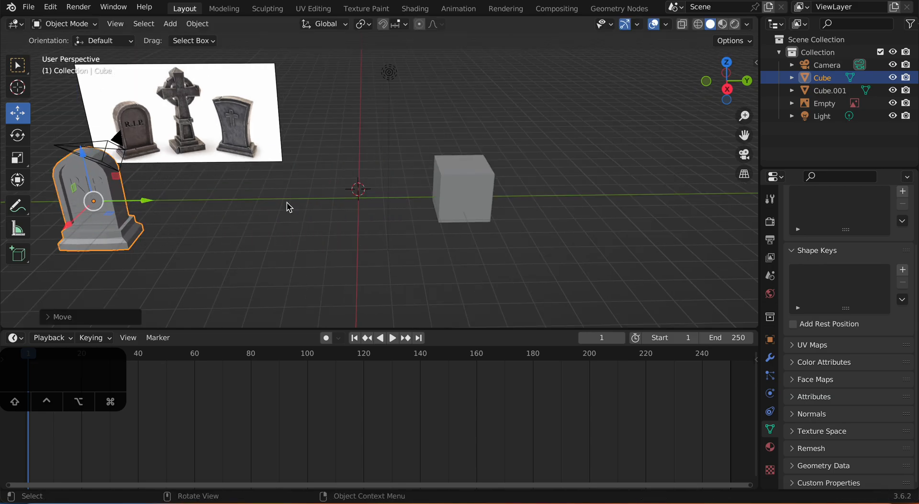
Step: Move the new cube along the Y axis to close beside the world origin
{"action": "left_click", "coordinate": [484, 199]}
{"action": "left_click_drag", "start_coordinate": [513, 188], "coordinate": [417, 187]}
{"action": "scroll", "coordinate": [454, 188], "scroll_direction": "up", "scroll_amount": 2}
{"action": "scroll", "coordinate": [467, 196], "scroll_direction": "down", "scroll_amount": 3}
{"action": "middle_click_drag", "start_coordinate": [454, 188], "coordinate": [466, 213], "text": "shift"}
{"action": "scroll", "coordinate": [472, 200], "scroll_direction": "up", "scroll_amount": 1}
Step: In Edit Mode, lower the cube's top face along Z to leave a thin square base slab
{"action": "key", "text": "Tab"}
{"action": "scroll", "coordinate": [457, 201], "scroll_direction": "up", "scroll_amount": 2}
{"action": "scroll", "coordinate": [450, 197], "scroll_direction": "down", "scroll_amount": 2}
{"action": "scroll", "coordinate": [332, 189], "scroll_direction": "up", "scroll_amount": 3}
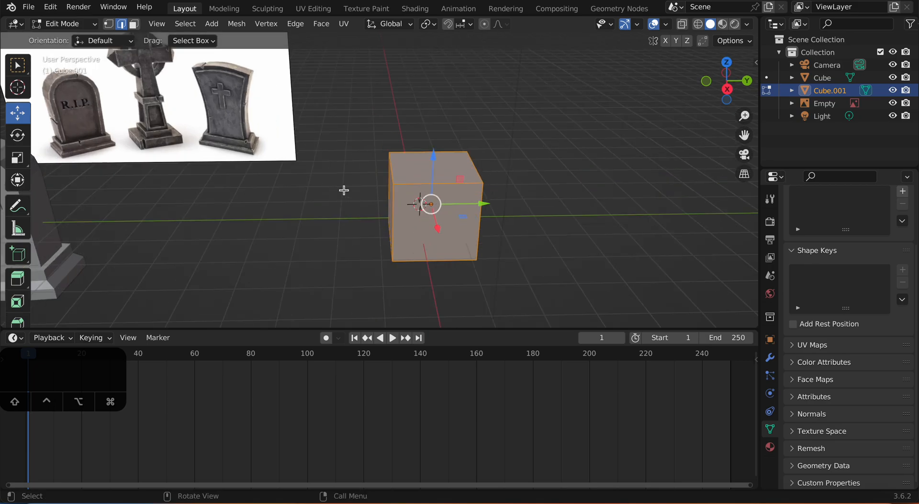
{"action": "left_click", "coordinate": [423, 171]}
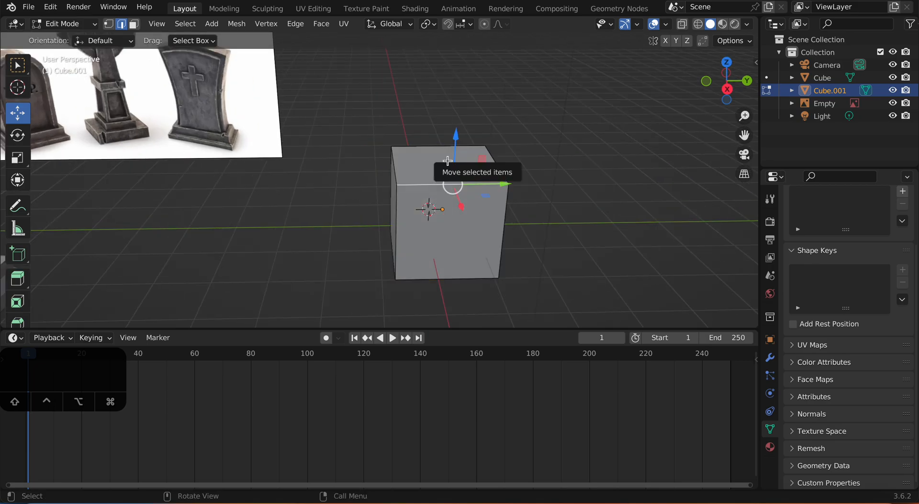
{"action": "key", "text": "3"}
{"action": "left_click", "coordinate": [442, 179]}
{"action": "left_click_drag", "start_coordinate": [450, 129], "coordinate": [446, 201]}
{"action": "left_click", "coordinate": [554, 224]}
{"action": "left_click", "coordinate": [473, 244]}
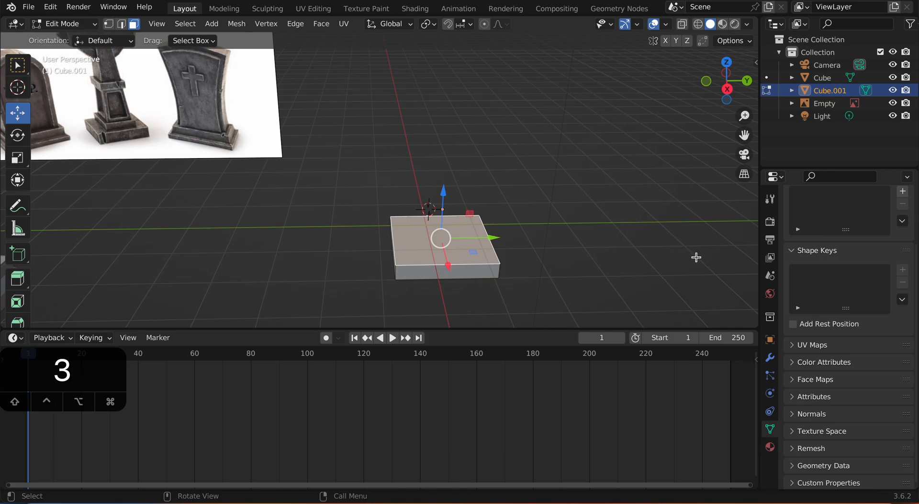
Step: Inset the slab's top face by about 0.48 m and extrude it up slightly as a second tier
{"action": "key", "text": "i"}
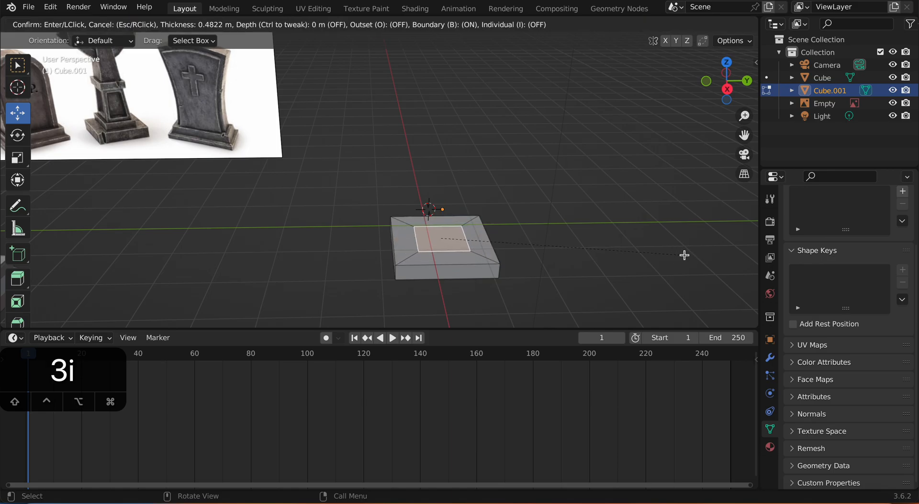
{"action": "left_click", "coordinate": [685, 254]}
{"action": "key", "text": "e"}
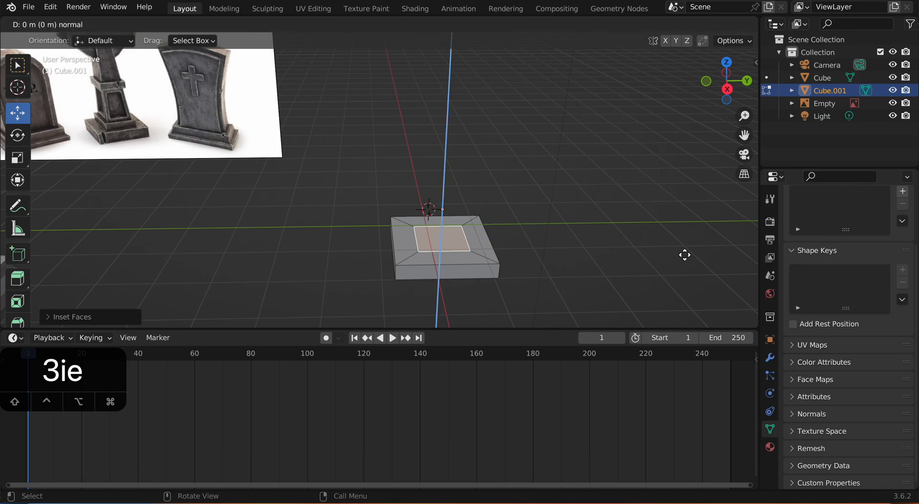
{"action": "left_click", "coordinate": [682, 243]}
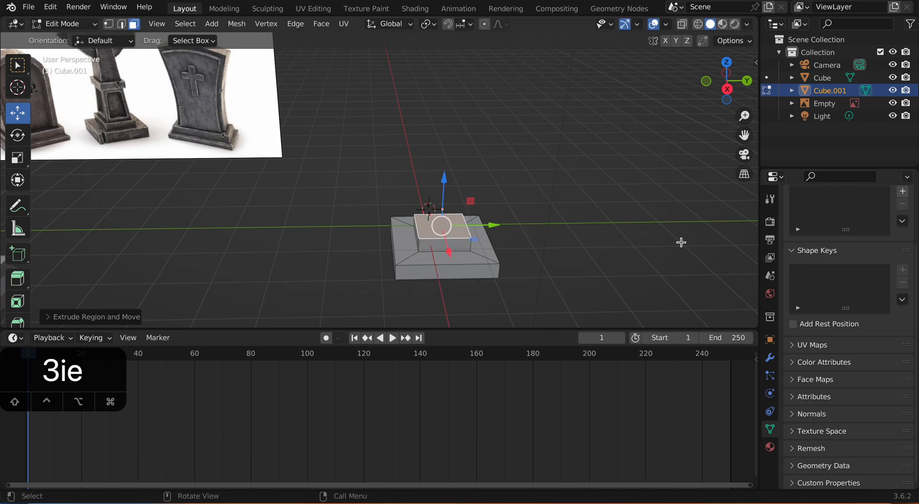
Step: Inset the second tier's top face slightly and extrude it upward into a tall pillar shaft
{"action": "key", "text": "i"}
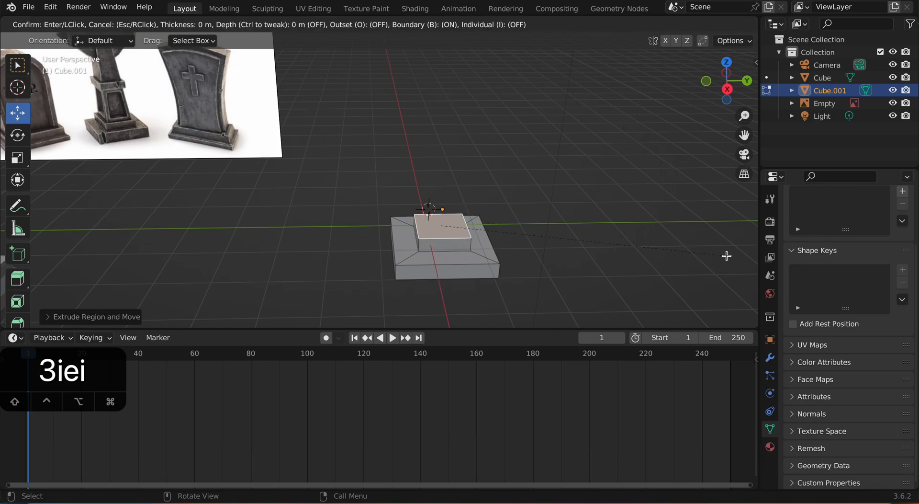
{"action": "left_click", "coordinate": [724, 255]}
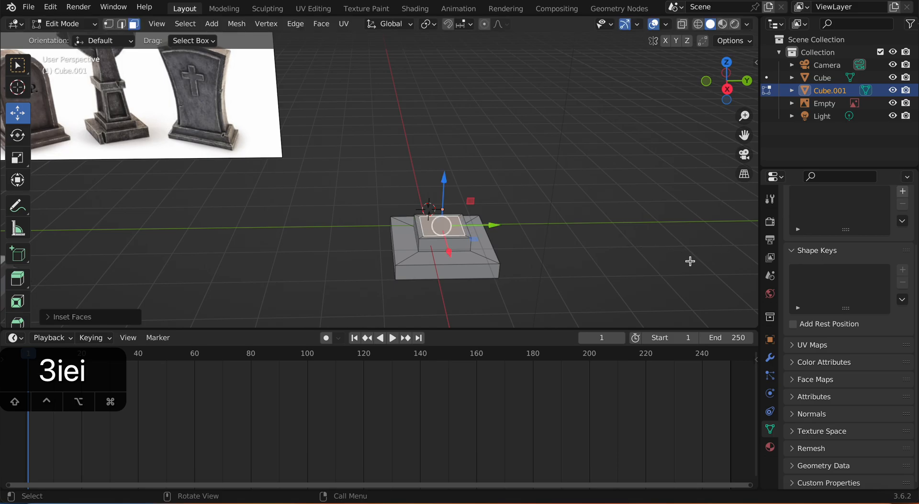
{"action": "key", "text": "e"}
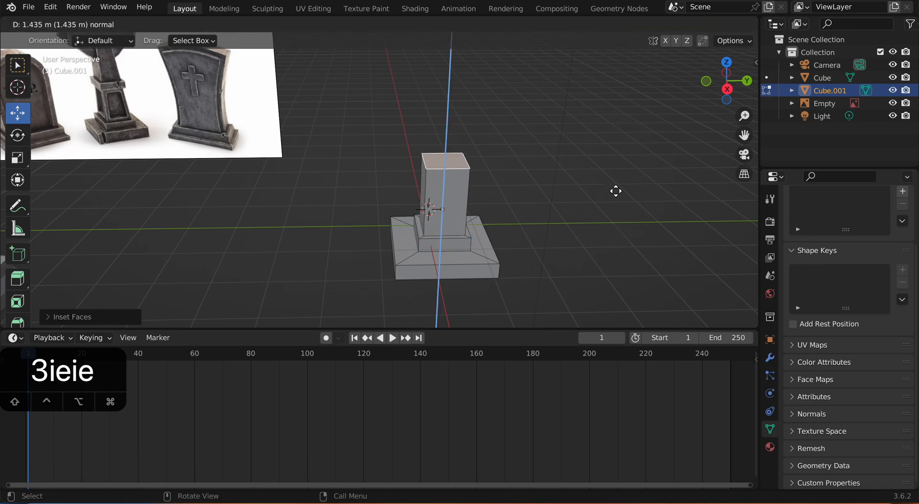
{"action": "left_click", "coordinate": [613, 178]}
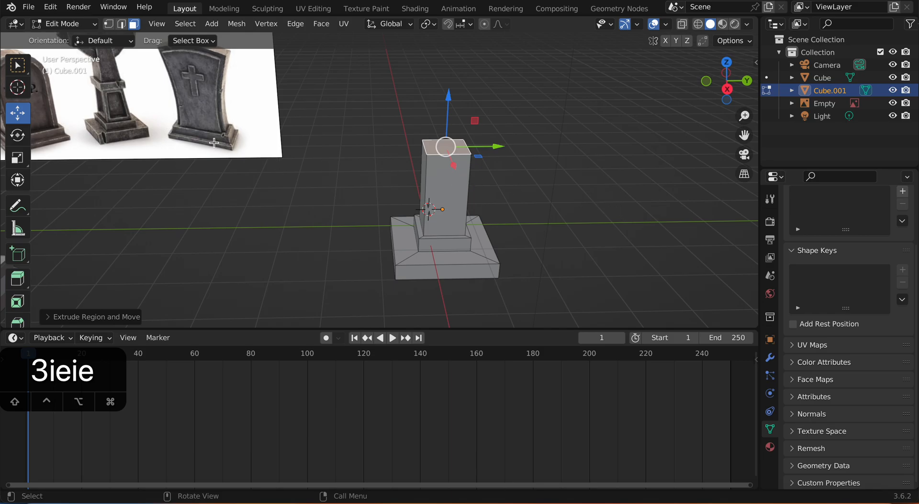
Step: Scale down the pillar's top face slightly so the shaft tapers upward
{"action": "middle_click_drag", "start_coordinate": [543, 170], "coordinate": [538, 189], "text": "shift"}
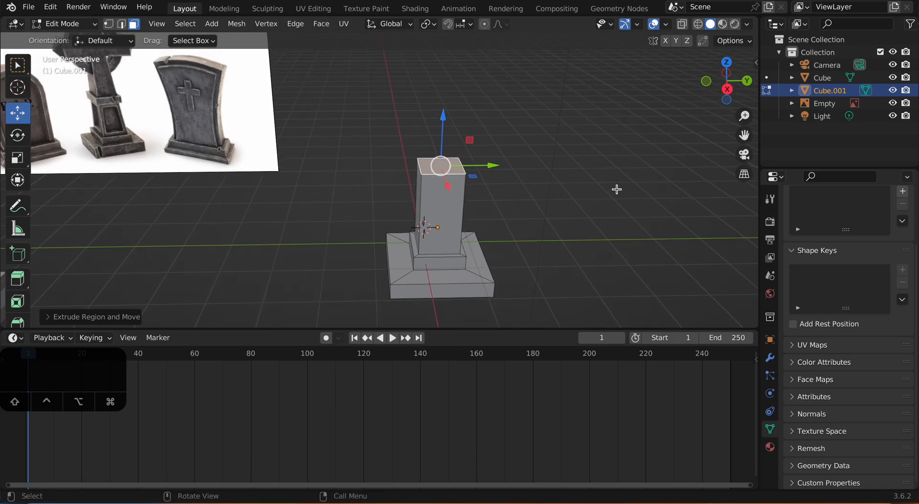
{"action": "key", "text": "s"}
{"action": "left_click", "coordinate": [593, 183]}
{"action": "mouse_move", "coordinate": [544, 197]}
{"action": "middle_mouse_down", "text": "shift"}
{"action": "mouse_move", "coordinate": [560, 209]}
{"action": "mouse_move", "coordinate": [546, 214]}
{"action": "middle_mouse_up", "text": "shift"}
{"action": "scroll", "coordinate": [554, 201], "scroll_direction": "up", "scroll_amount": 2}
{"action": "scroll", "coordinate": [551, 205], "scroll_direction": "down", "scroll_amount": 2}
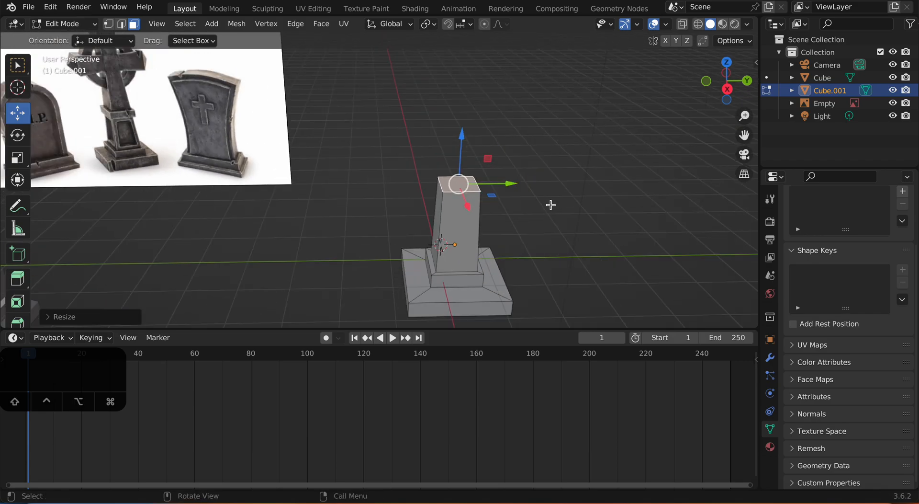
Step: Extrude the pillar's top face upward to add a short segment above the shaft
{"action": "key", "text": "e"}
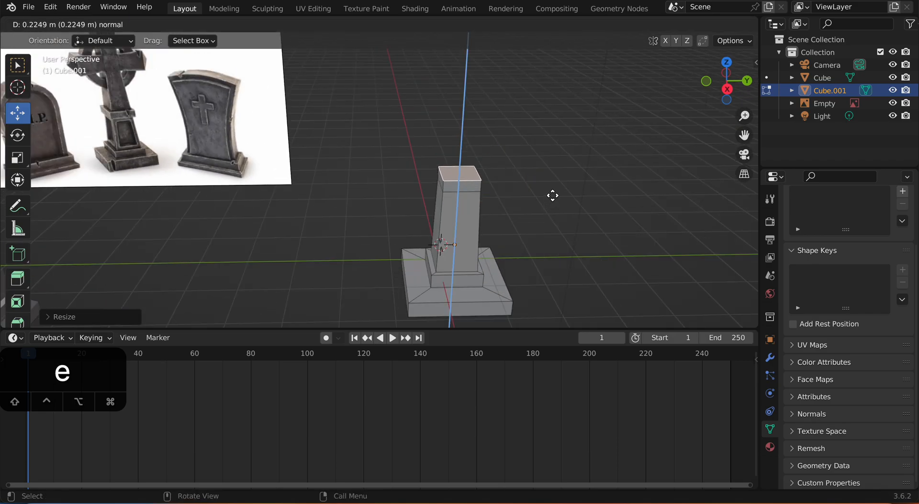
{"action": "left_click", "coordinate": [544, 192]}
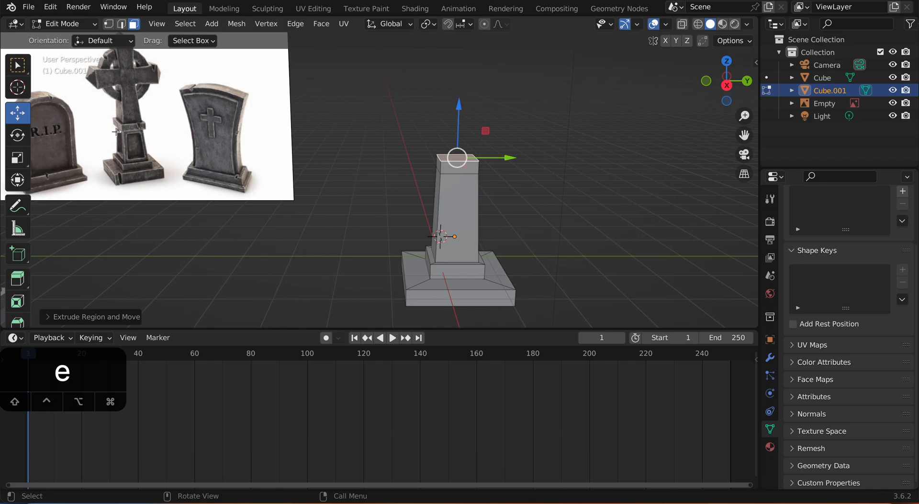
{"action": "scroll", "coordinate": [369, 164], "scroll_direction": "up", "scroll_amount": 4}
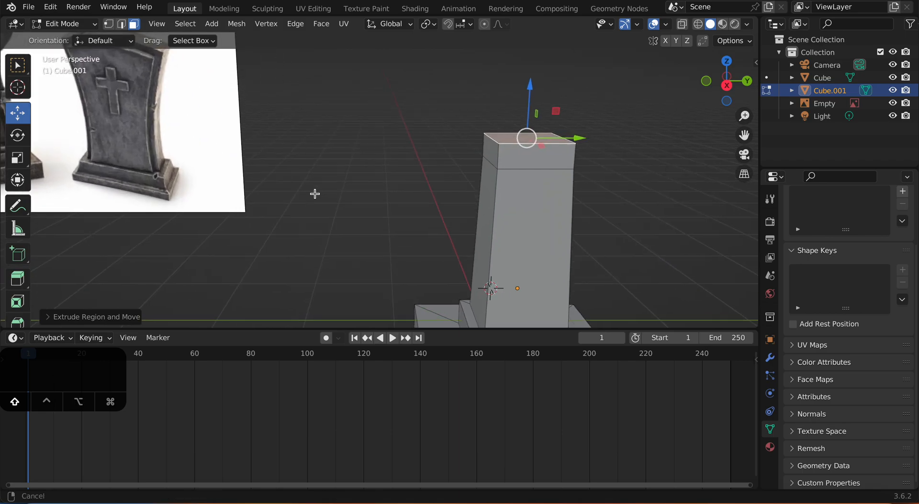
Step: Extrude the loop of side faces around the short top segment outward along their normals to form an overhanging cap
{"action": "left_click", "coordinate": [576, 207]}
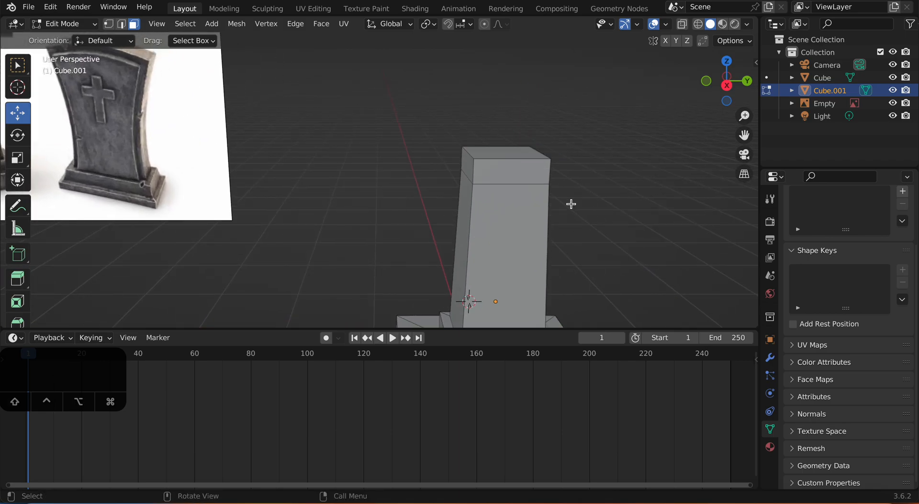
{"action": "key", "text": "alt"}
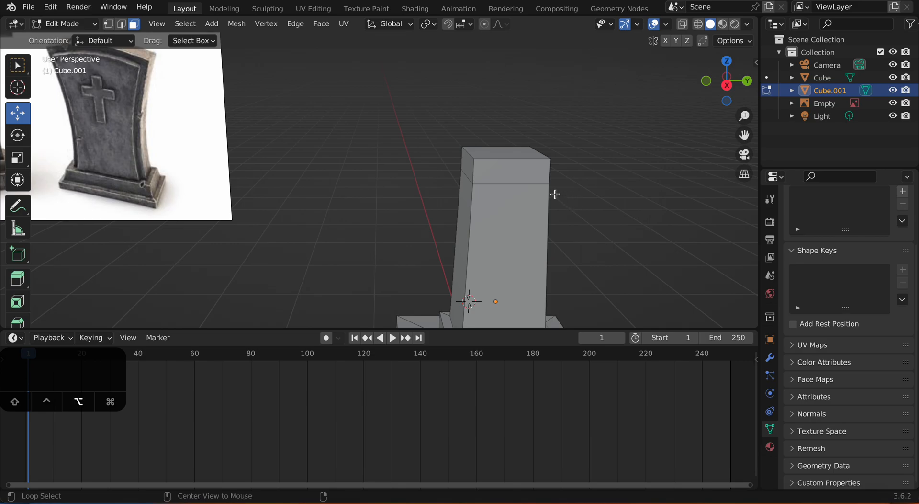
{"action": "left_click", "coordinate": [473, 170], "text": "alt"}
{"action": "middle_click_drag", "start_coordinate": [473, 170], "coordinate": [570, 209]}
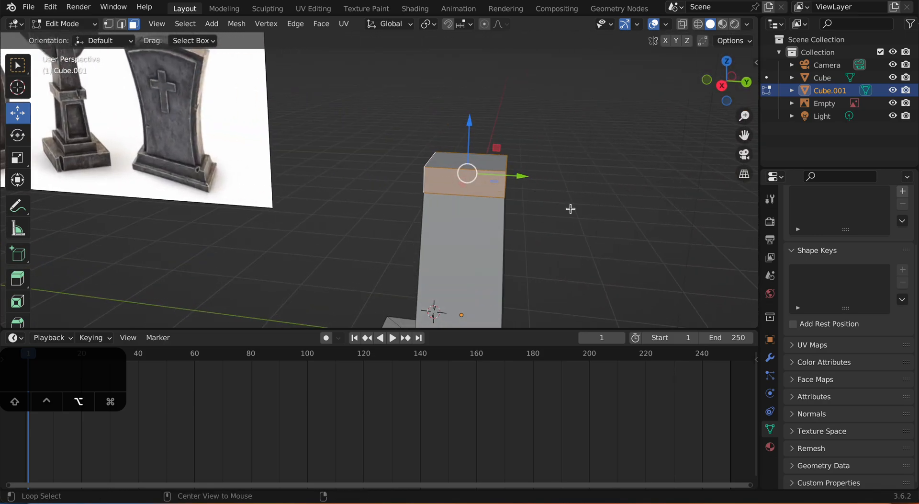
{"action": "key", "text": "alt+e"}
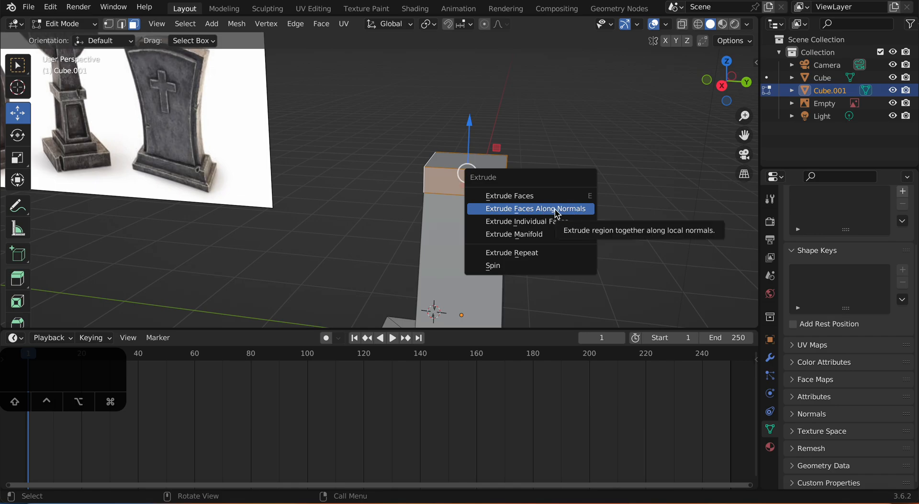
{"action": "left_click", "coordinate": [515, 211]}
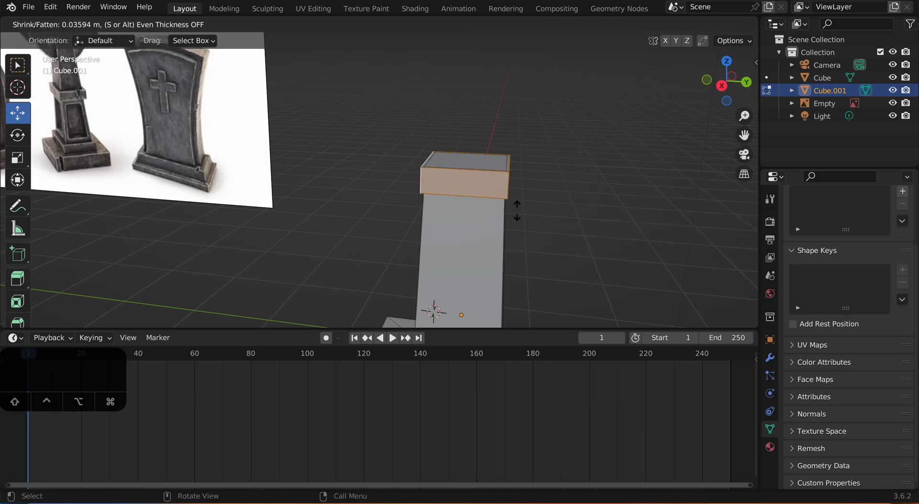
{"action": "left_click", "coordinate": [524, 203]}
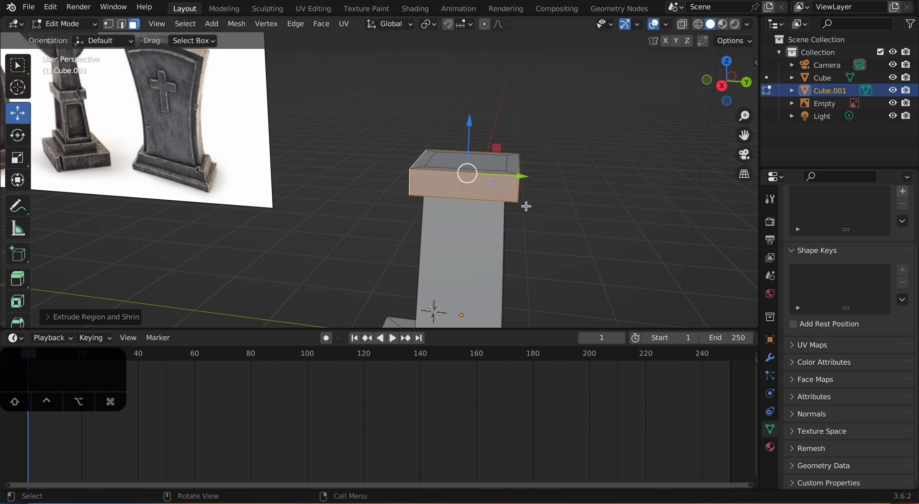
Step: Select the tall side faces of the pillar shaft beneath the overhanging cap
{"action": "scroll", "coordinate": [558, 219], "scroll_direction": "down", "scroll_amount": 3}
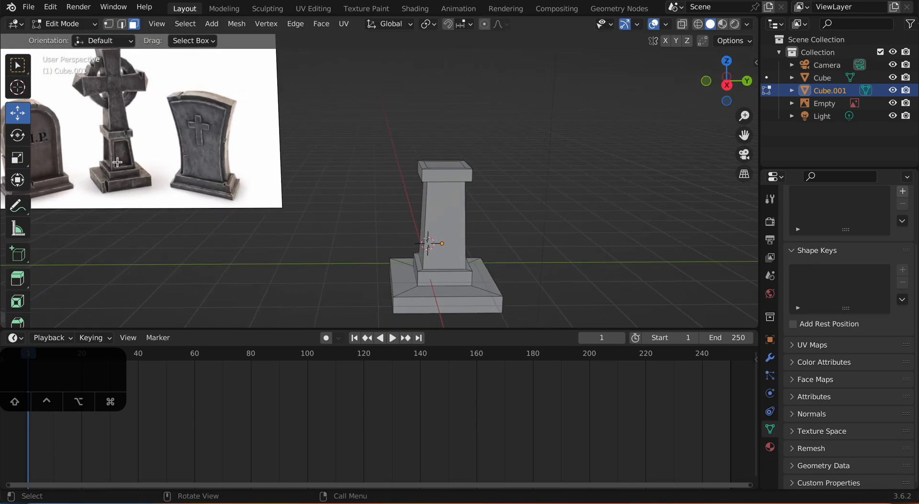
{"action": "middle_click_drag", "start_coordinate": [110, 150], "coordinate": [524, 216]}
{"action": "left_click", "coordinate": [461, 210]}
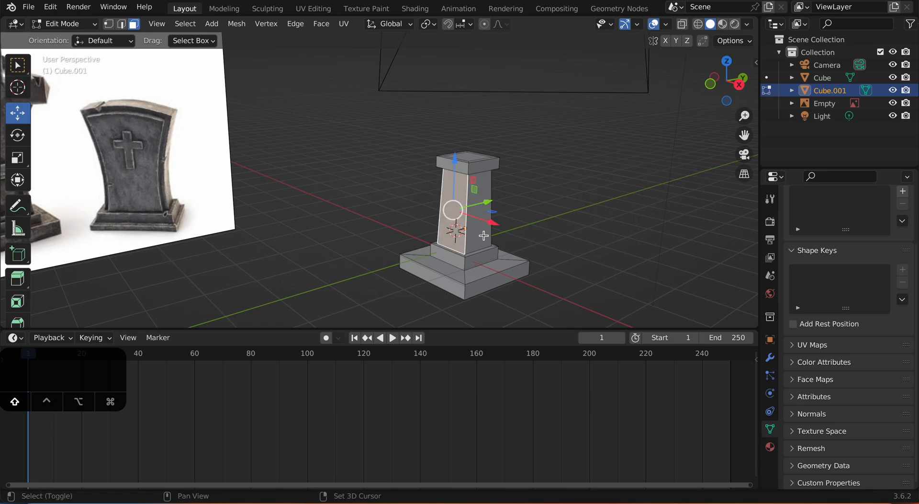
{"action": "middle_click_drag", "start_coordinate": [462, 210], "coordinate": [479, 226]}
{"action": "left_click", "coordinate": [379, 242], "text": "shift"}
{"action": "left_click", "coordinate": [304, 224], "text": "shift"}
{"action": "scroll", "coordinate": [478, 222], "scroll_direction": "up", "scroll_amount": 3}
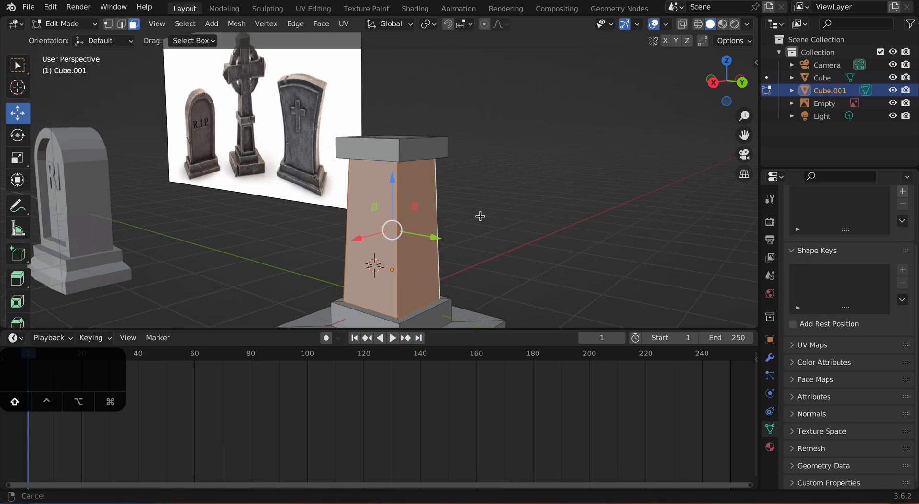
{"action": "key", "text": "i"}
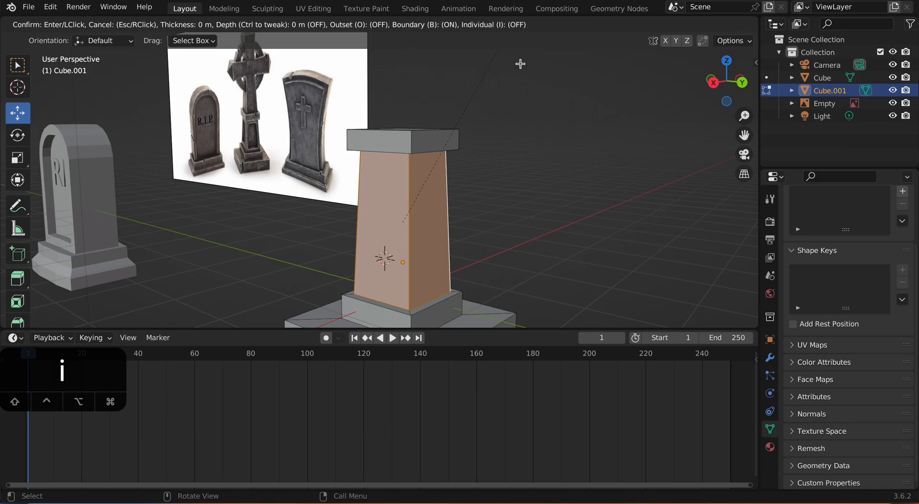
{"action": "left_click", "coordinate": [633, 158]}
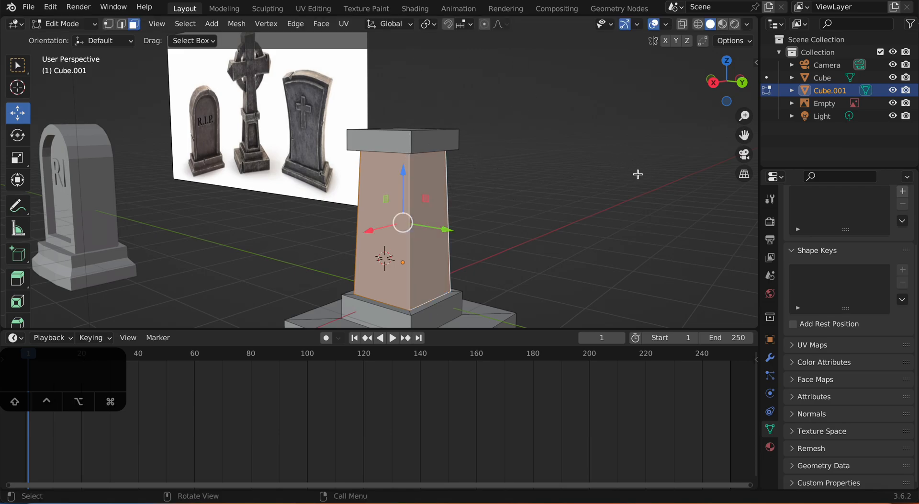
{"action": "key", "text": "i"}
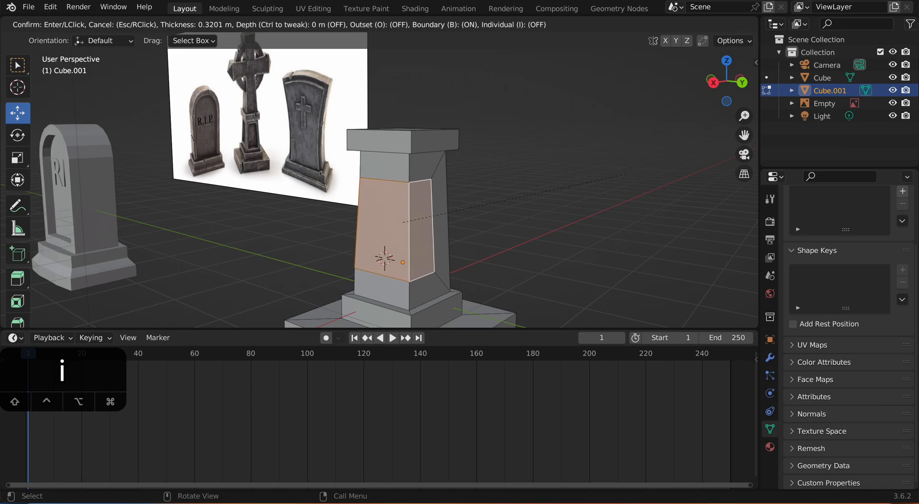
{"action": "left_click", "coordinate": [626, 174]}
{"action": "middle_click_drag", "start_coordinate": [626, 173], "coordinate": [593, 167]}
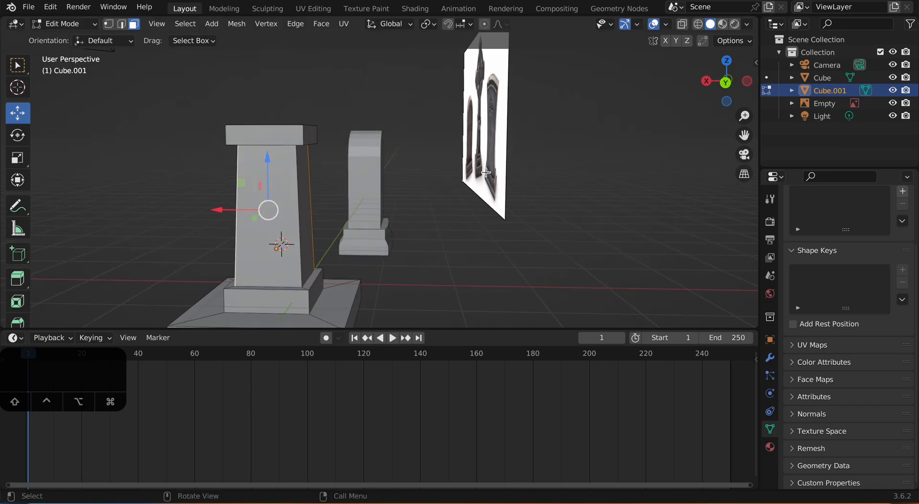
{"action": "middle_click_drag", "start_coordinate": [488, 171], "coordinate": [354, 187]}
{"action": "left_click", "coordinate": [265, 229], "text": "shift"}
{"action": "middle_click_drag", "start_coordinate": [286, 223], "coordinate": [521, 215]}
{"action": "scroll", "coordinate": [521, 215], "scroll_direction": "down", "scroll_amount": 3}
Step: Try to inset the shaft's selected side faces with the Boundary option turned off
{"action": "key", "text": "i"}
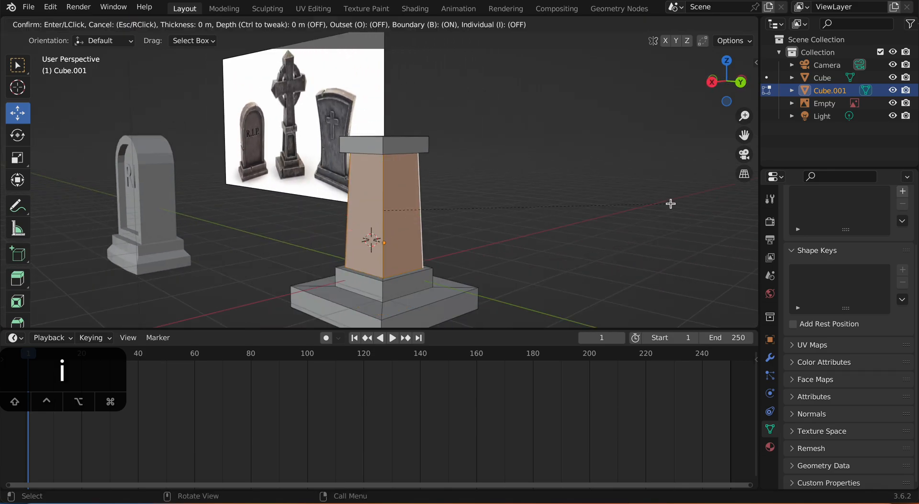
{"action": "key", "text": "b"}
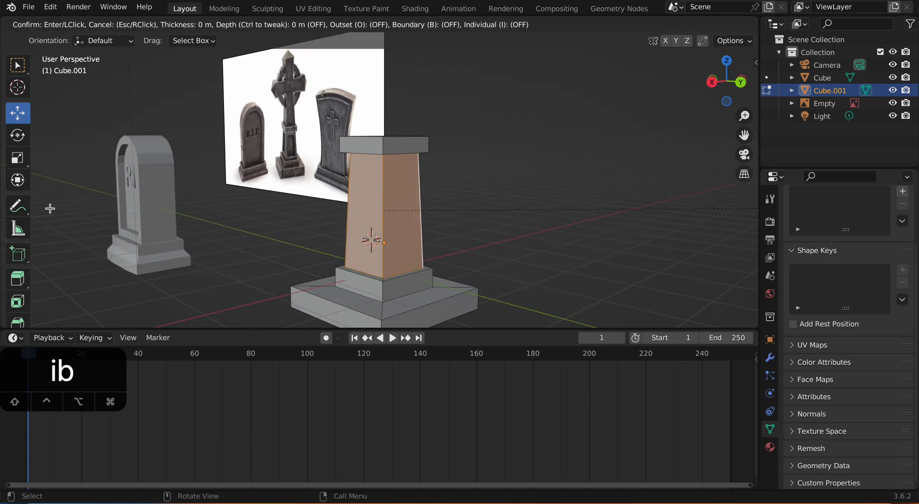
{"action": "left_click", "coordinate": [312, 170]}
{"action": "key", "text": "super+z"}
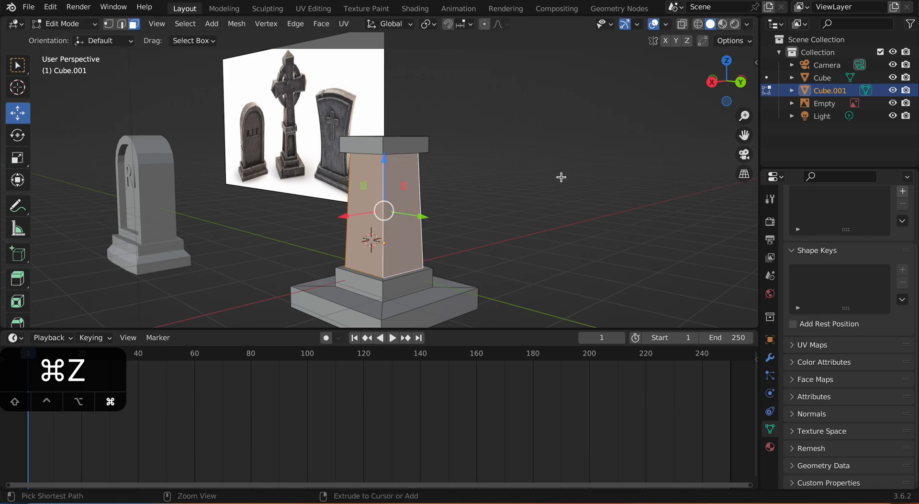
{"action": "left_click", "coordinate": [495, 200]}
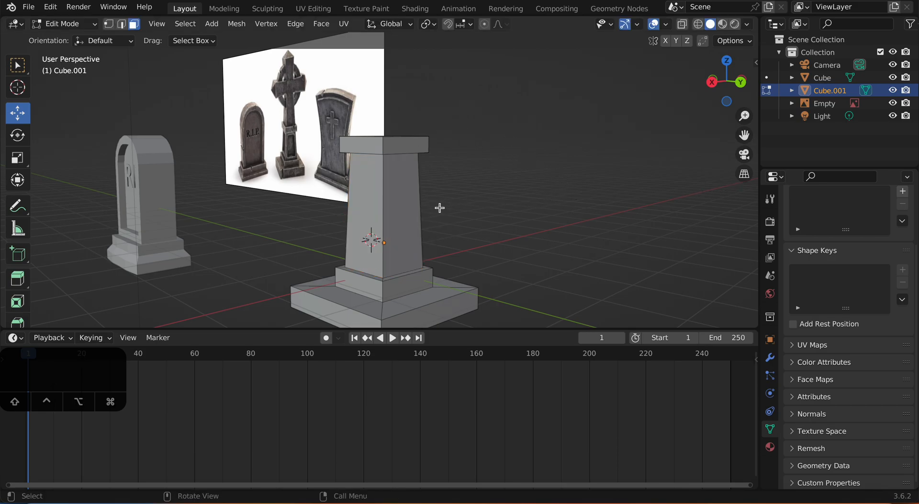
{"action": "key", "text": "super+z"}
{"action": "mouse_move", "coordinate": [460, 202]}
{"action": "middle_mouse_down"}
{"action": "mouse_move", "coordinate": [522, 204]}
{"action": "mouse_move", "coordinate": [463, 201]}
{"action": "middle_mouse_up"}
{"action": "key", "text": "i"}
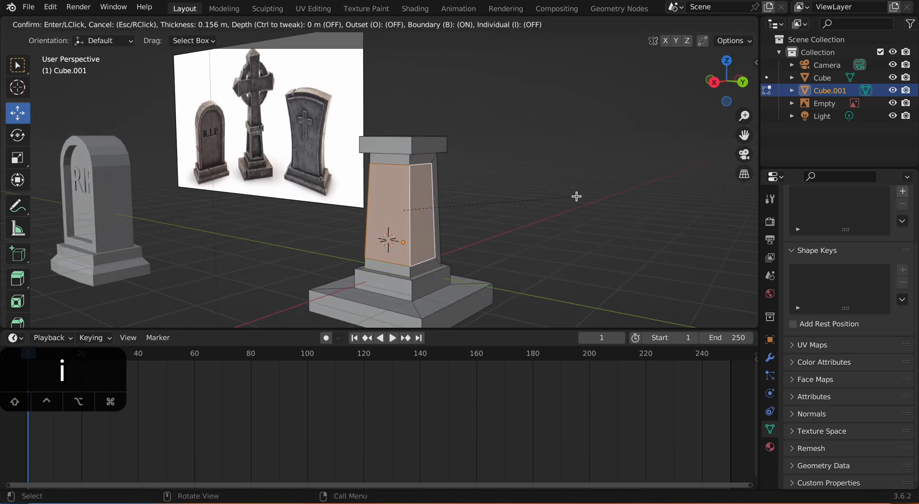
{"action": "right_click", "coordinate": [575, 199]}
Step: Inset the shaft's selected side faces with Individual enabled, using a thickness of about 0.17 m
{"action": "middle_click_drag", "start_coordinate": [574, 199], "coordinate": [521, 205]}
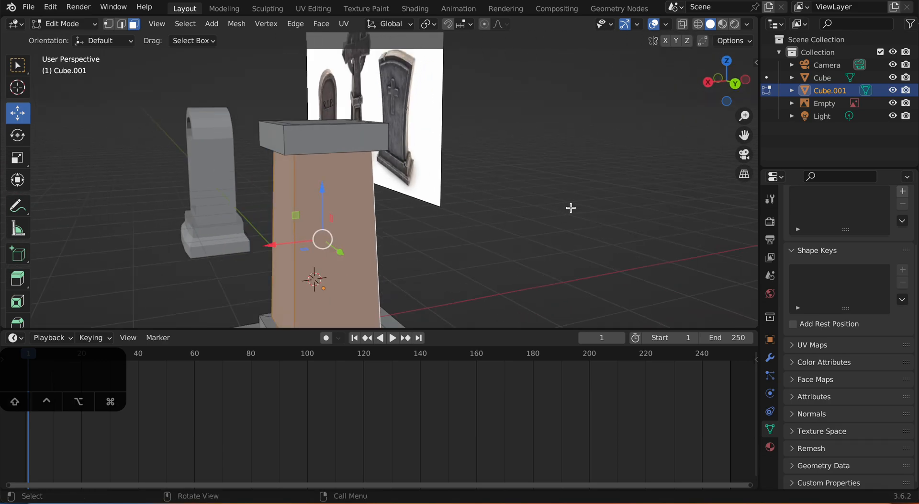
{"action": "key", "text": "i"}
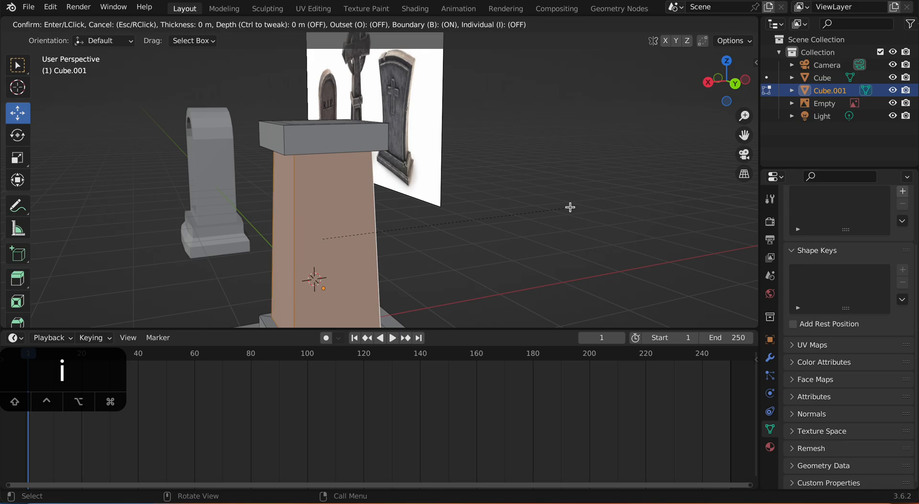
{"action": "key", "text": "i"}
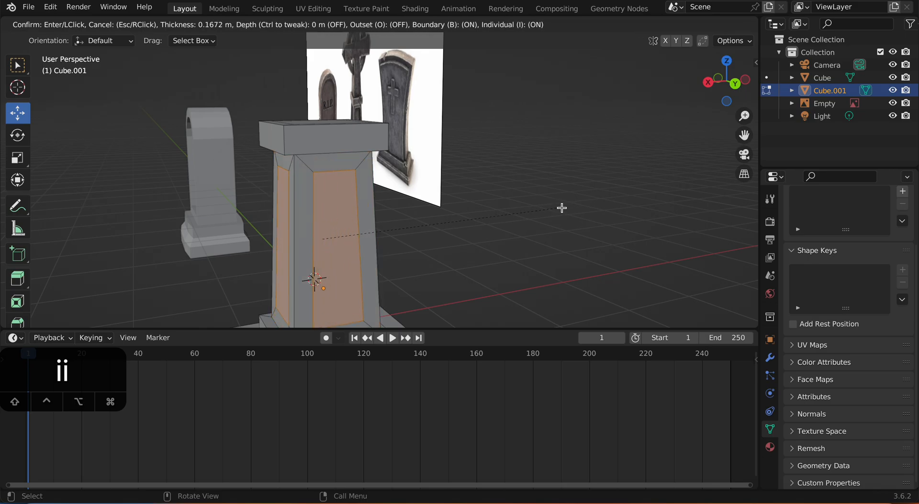
{"action": "left_click", "coordinate": [561, 206]}
Step: Extrude the inset shaft panels inward along their normals by about 0.06 m to recess them
{"action": "middle_click_drag", "start_coordinate": [562, 207], "coordinate": [463, 185]}
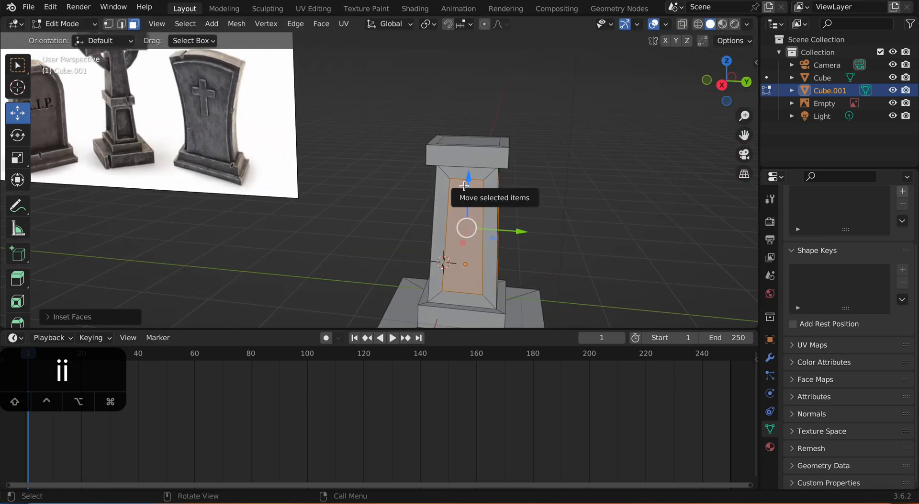
{"action": "key", "text": "alt+e"}
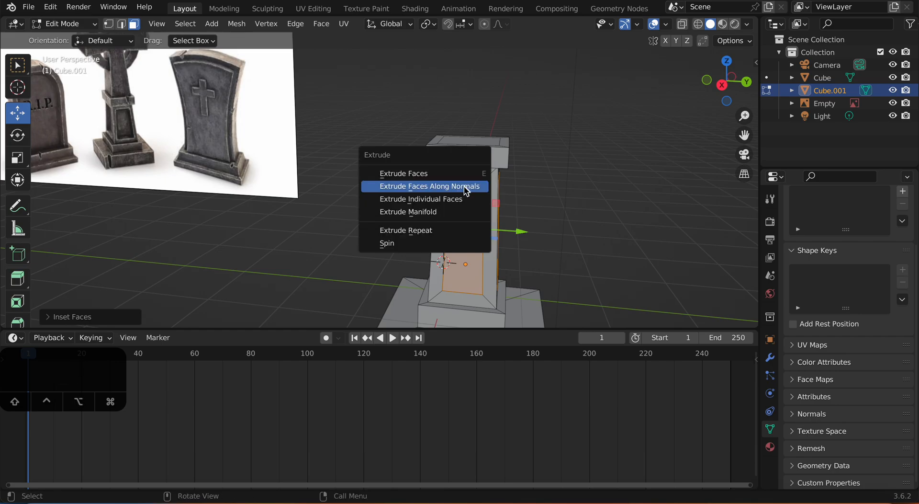
{"action": "left_click", "coordinate": [430, 186]}
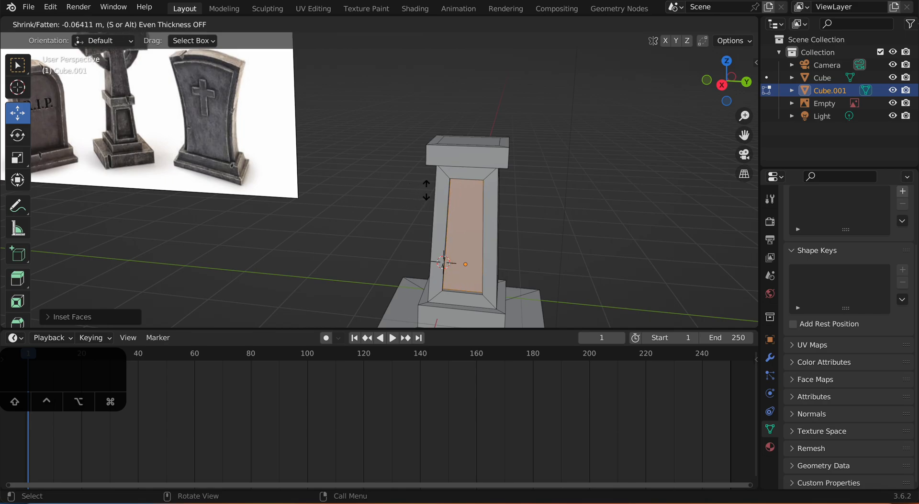
{"action": "left_click", "coordinate": [427, 190]}
Step: Extrude the inner top face of the cap upward into an upper shaft and scale its end to about 0.7
{"action": "middle_click_drag", "start_coordinate": [427, 190], "coordinate": [508, 208]}
{"action": "left_click", "coordinate": [440, 205], "text": "shift"}
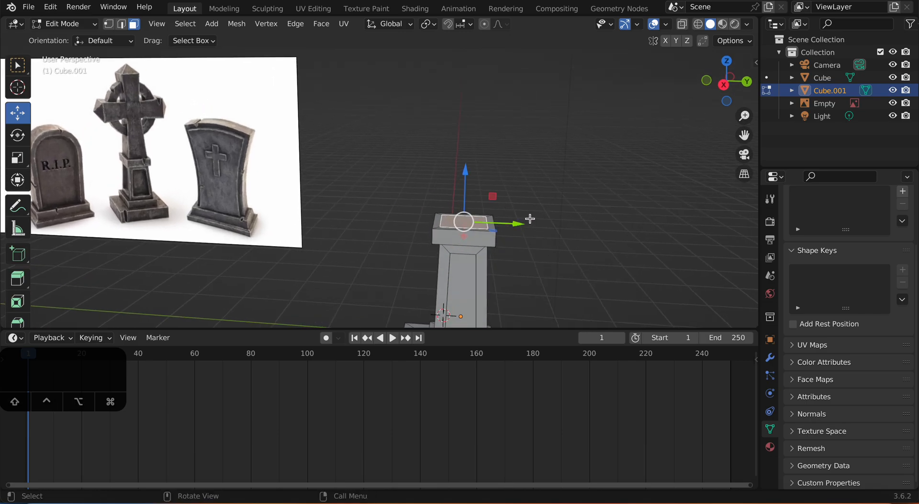
{"action": "key", "text": "e"}
{"action": "left_click", "coordinate": [531, 125]}
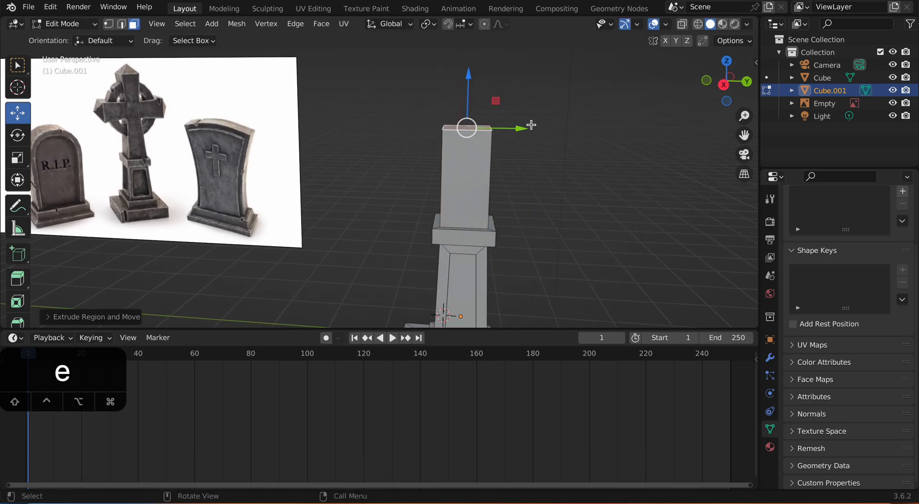
{"action": "key", "text": "s"}
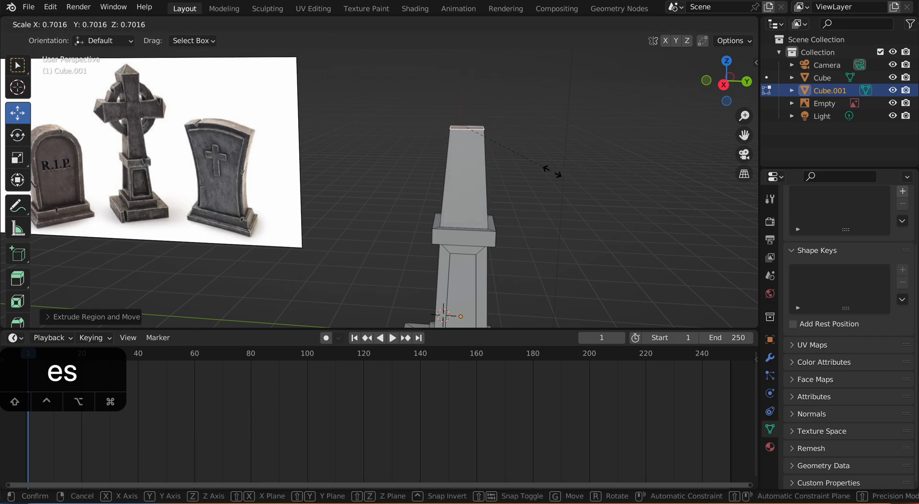
{"action": "left_click", "coordinate": [554, 171]}
Step: Extrude the upper shaft's top face upward into a short straight segment for the cross's crossing
{"action": "scroll", "coordinate": [555, 168], "scroll_direction": "up", "scroll_amount": 3}
{"action": "key", "text": "e"}
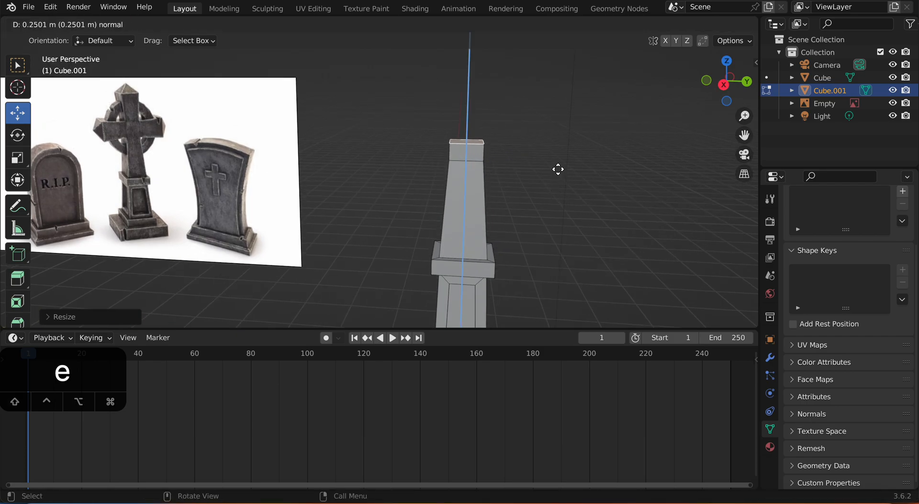
{"action": "left_click", "coordinate": [559, 162]}
{"action": "middle_click_drag", "start_coordinate": [462, 150], "coordinate": [493, 182]}
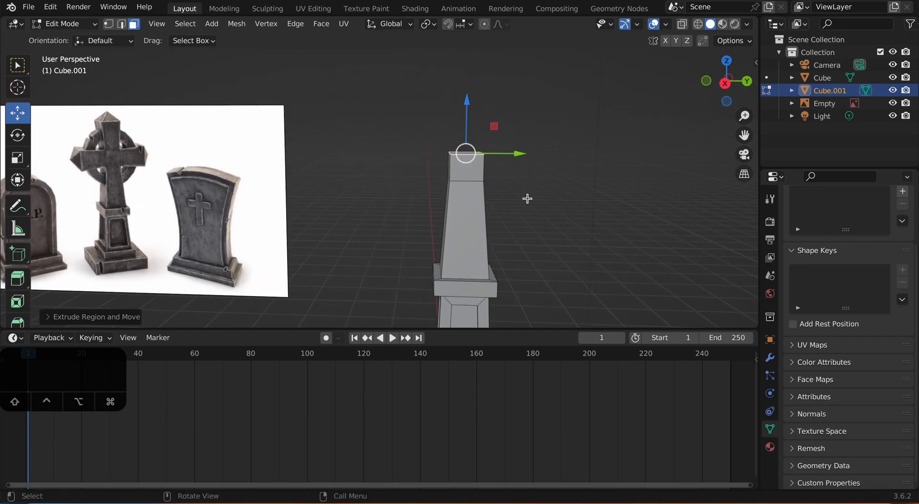
Step: Extrude the top face above the short segment upward and scale it to about 1.18 so the upper arm flares
{"action": "key", "text": "e"}
{"action": "left_click", "coordinate": [520, 142]}
{"action": "key", "text": "s"}
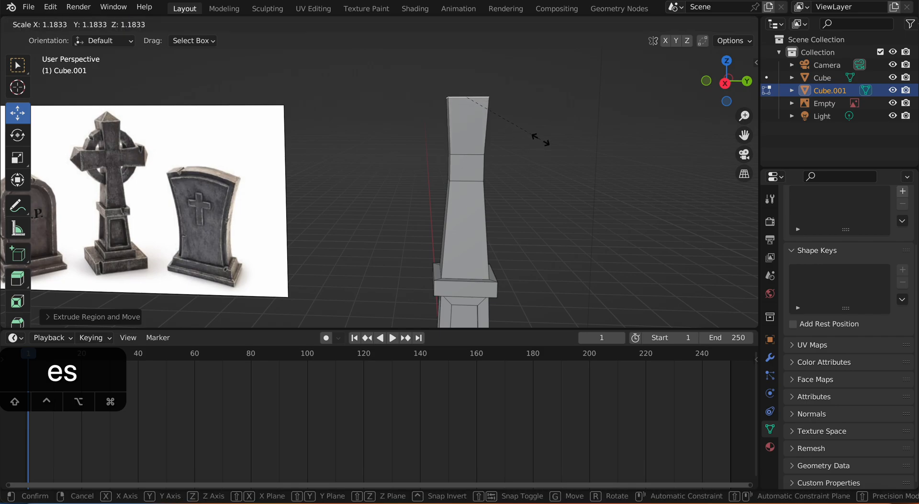
{"action": "left_click", "coordinate": [539, 140]}
{"action": "middle_click_drag", "start_coordinate": [540, 139], "coordinate": [533, 197]}
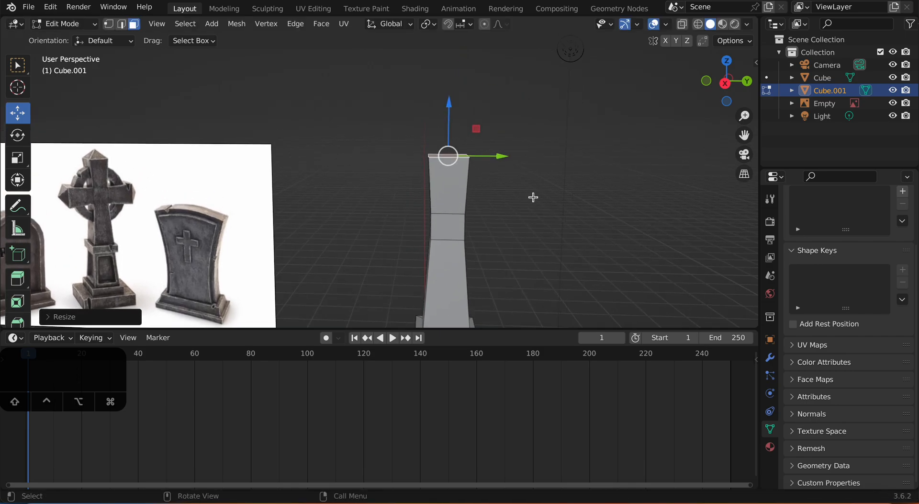
Step: Extrude the upper arm's top face upward and scale it down to about a third to form a tapered tip
{"action": "key", "text": "e"}
{"action": "left_click", "coordinate": [540, 162]}
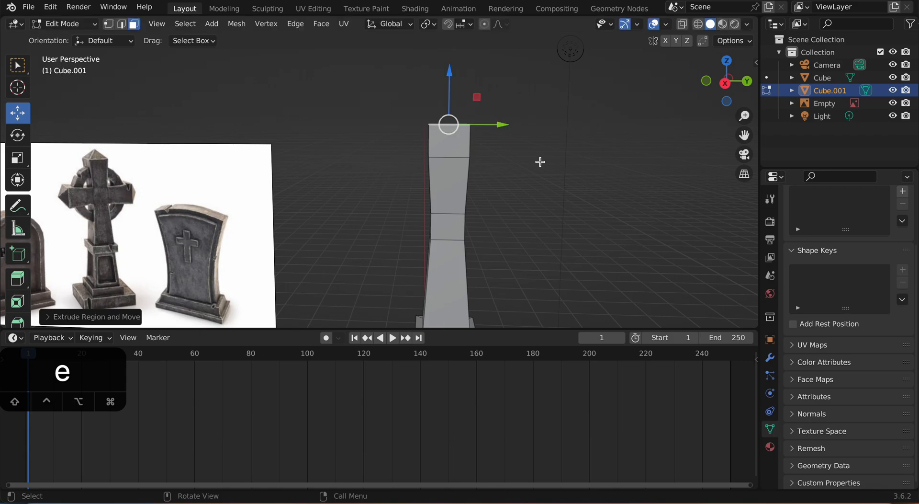
{"action": "key", "text": "s"}
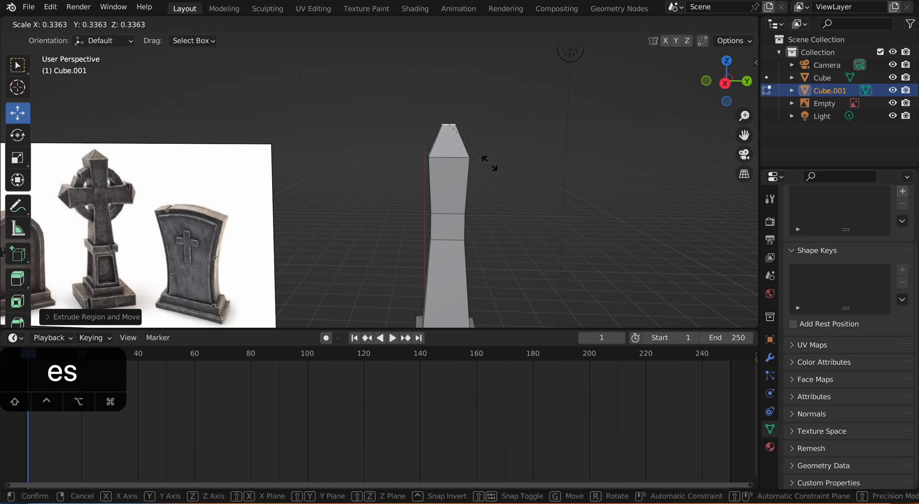
{"action": "left_click", "coordinate": [478, 162]}
Step: Merge the vertices of the tip's small top face at their center to make a sharp point
{"action": "middle_click_drag", "start_coordinate": [484, 185], "coordinate": [573, 248]}
{"action": "scroll", "coordinate": [587, 209], "scroll_direction": "up", "scroll_amount": 4}
{"action": "middle_click_drag", "start_coordinate": [605, 199], "coordinate": [541, 230], "text": "shift"}
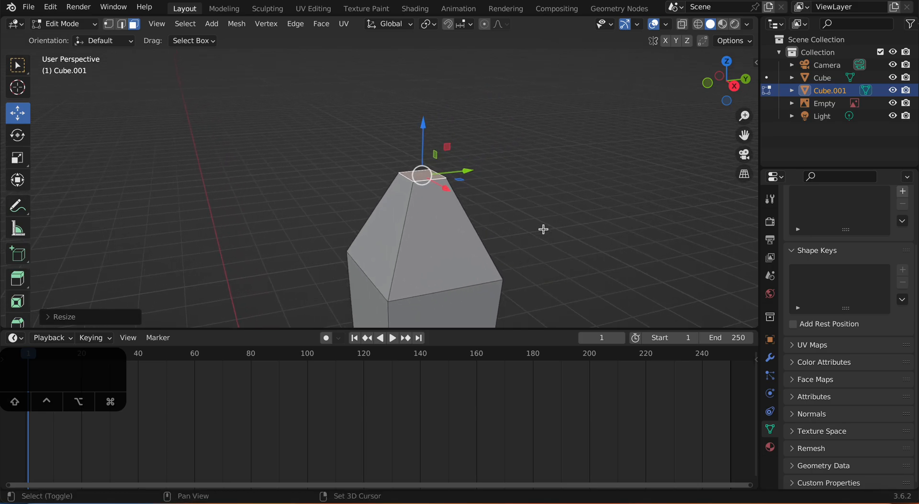
{"action": "scroll", "coordinate": [551, 203], "scroll_direction": "down", "scroll_amount": 5}
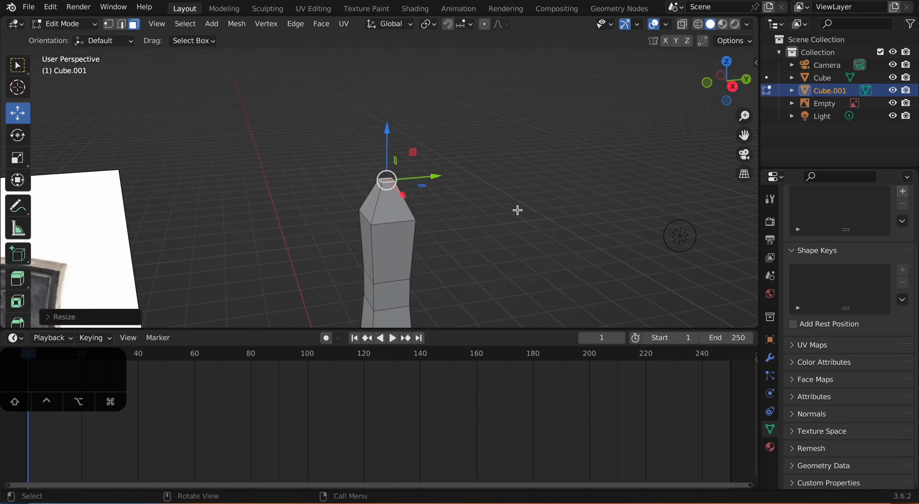
{"action": "key", "text": "m"}
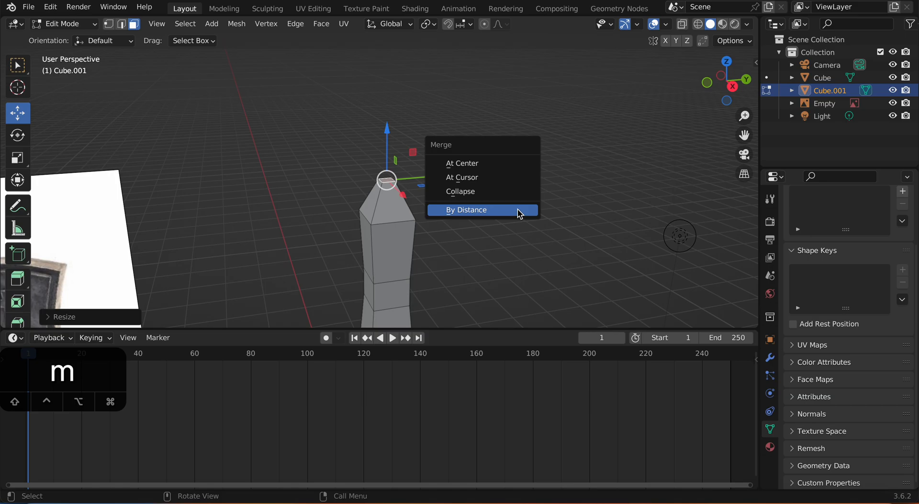
{"action": "left_click", "coordinate": [489, 172]}
Step: Extrude the two opposite side faces of the short crossing segment outward along their normals to form the cross's horizontal arms
{"action": "middle_click_drag", "start_coordinate": [400, 196], "coordinate": [375, 226]}
{"action": "middle_click_drag", "start_coordinate": [375, 226], "coordinate": [476, 221], "text": "shift"}
{"action": "scroll", "coordinate": [438, 215], "scroll_direction": "up", "scroll_amount": 3}
{"action": "left_click", "coordinate": [434, 218]}
{"action": "scroll", "coordinate": [467, 226], "scroll_direction": "down", "scroll_amount": 2}
{"action": "scroll", "coordinate": [363, 235], "scroll_direction": "up", "scroll_amount": 2}
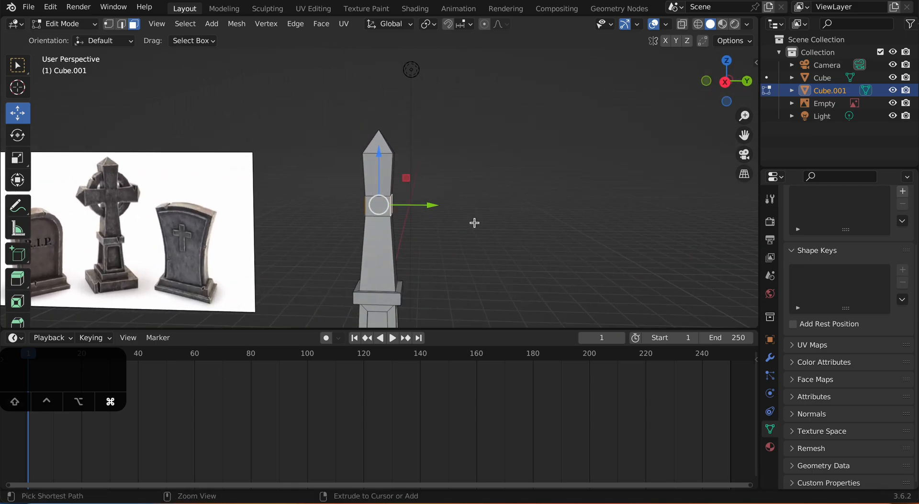
{"action": "key", "text": "alt+e"}
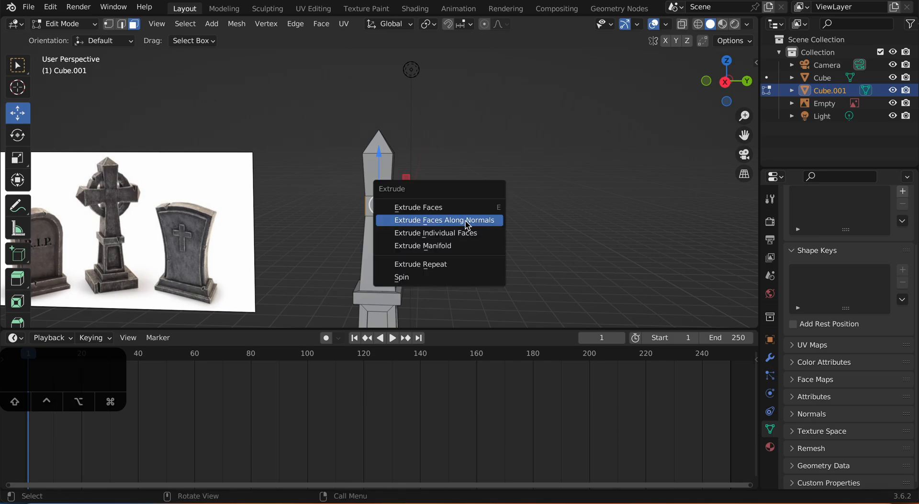
{"action": "left_click", "coordinate": [423, 221]}
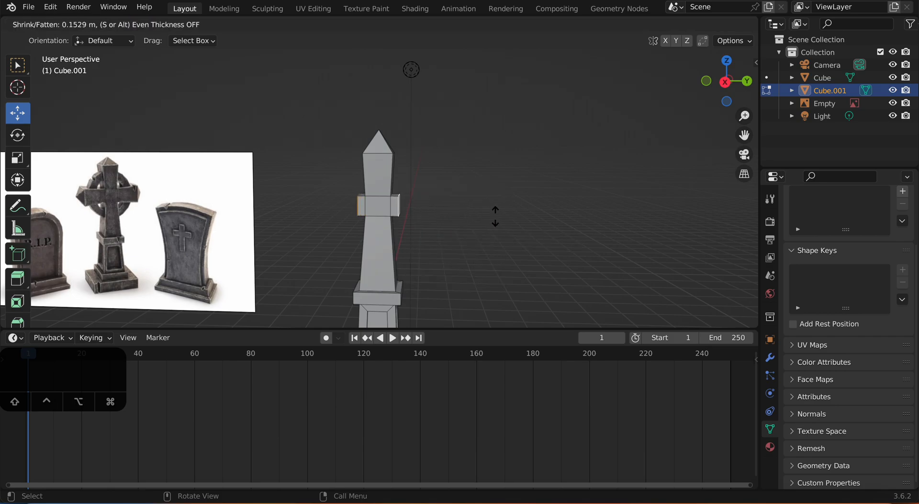
{"action": "left_click", "coordinate": [624, 195]}
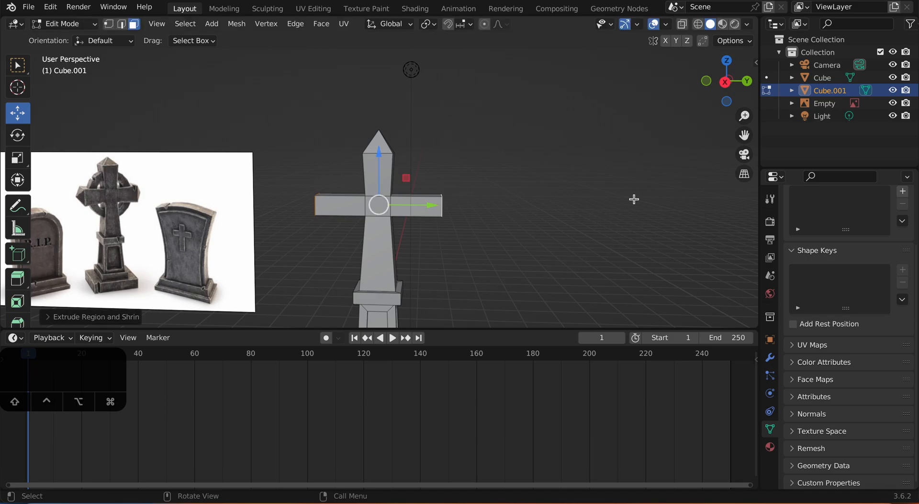
Step: Scale up the two end faces of the cross's horizontal arms so that the arms flare outward
{"action": "key", "text": "s"}
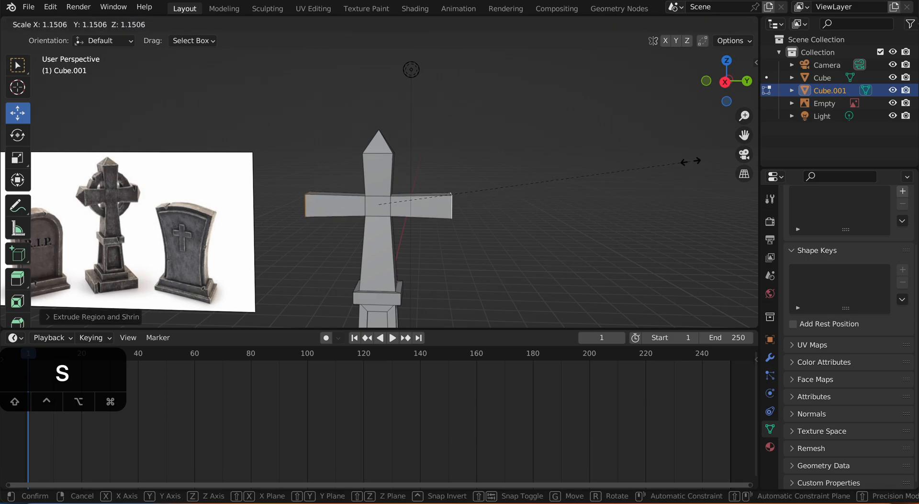
{"action": "left_click", "coordinate": [703, 150]}
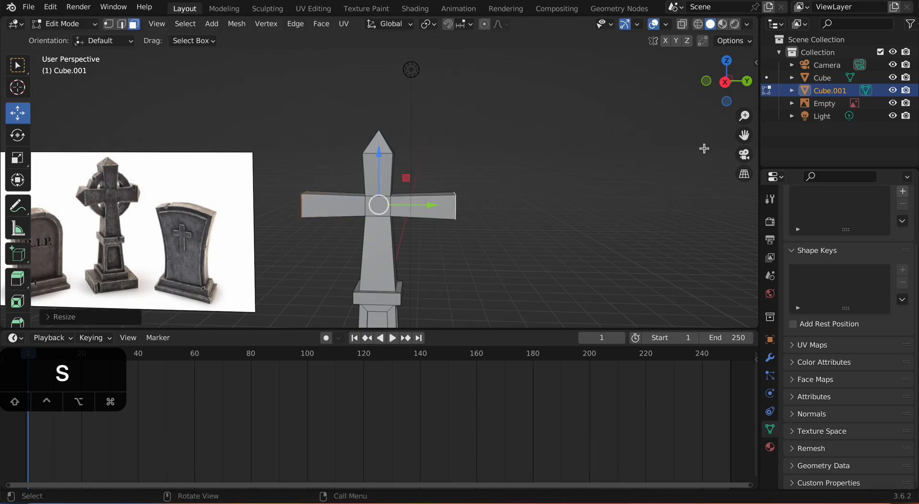
{"action": "middle_click_drag", "start_coordinate": [561, 185], "coordinate": [559, 213]}
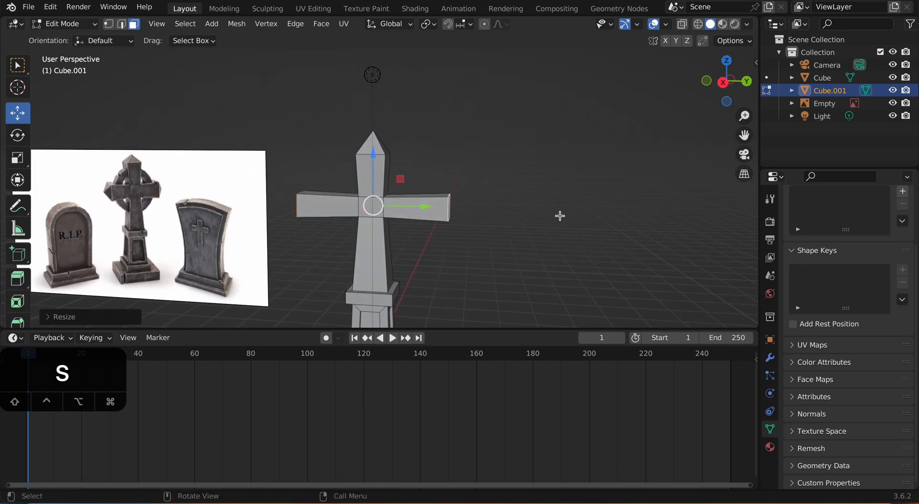
Step: Extrude both arm end faces outward along their normals by about 0.54 m for the tips
{"action": "key", "text": "alt+e"}
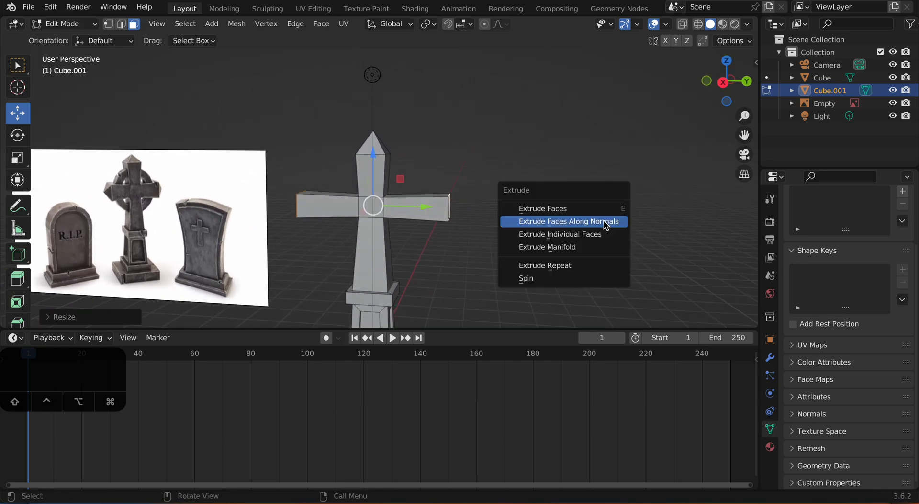
{"action": "left_click", "coordinate": [605, 223]}
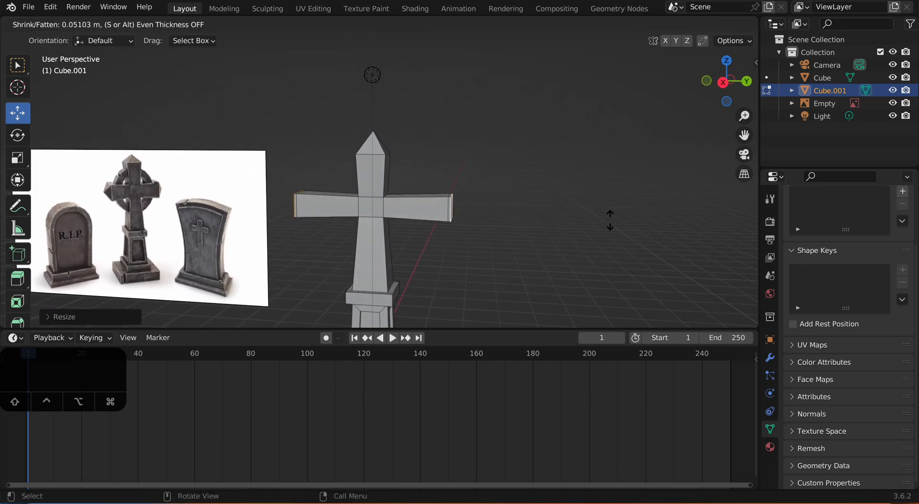
{"action": "left_click", "coordinate": [641, 208]}
{"action": "middle_click_drag", "start_coordinate": [560, 211], "coordinate": [583, 207]}
{"action": "key", "text": "s"}
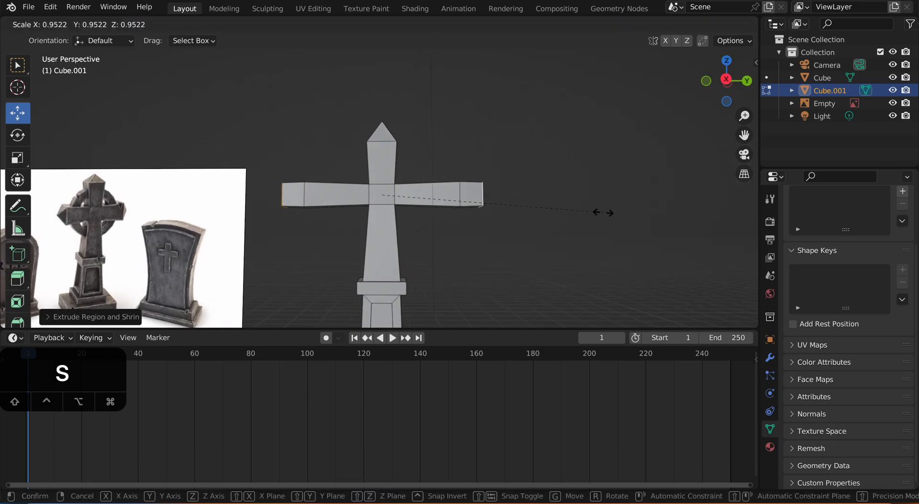
{"action": "right_click", "coordinate": [597, 207]}
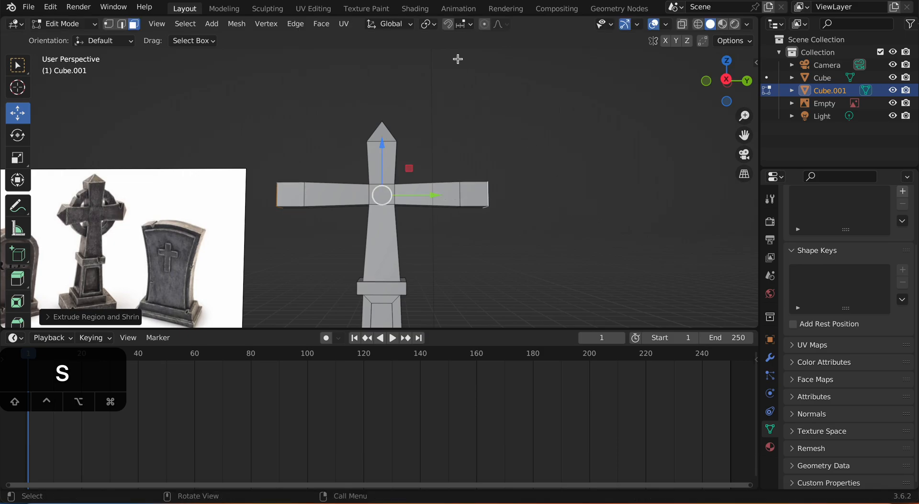
Step: Merge the vertices of one horizontal arm's end face at their center to form a sharp point
{"action": "middle_click_drag", "start_coordinate": [448, 41], "coordinate": [507, 155]}
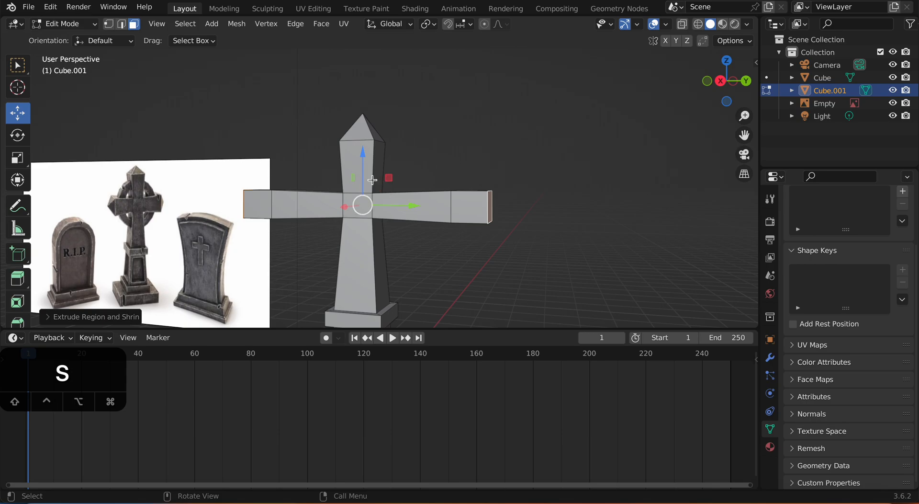
{"action": "middle_click_drag", "start_coordinate": [382, 189], "coordinate": [393, 212]}
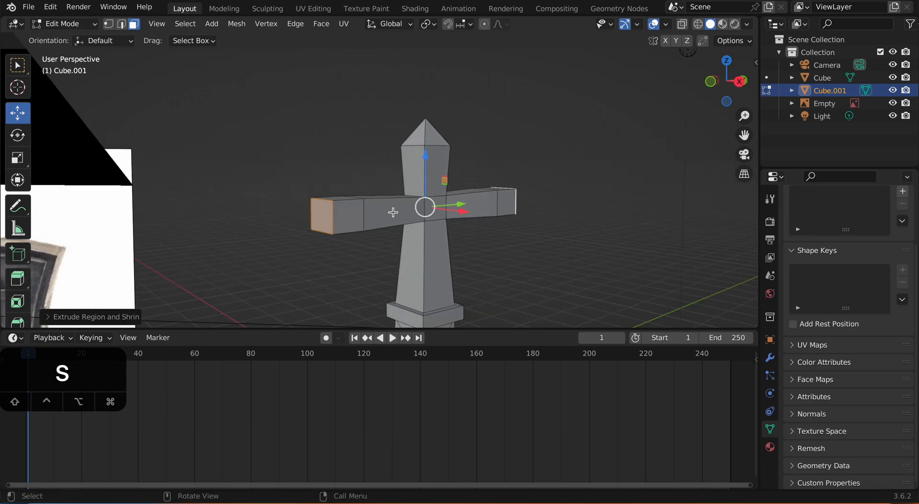
{"action": "left_click", "coordinate": [329, 218]}
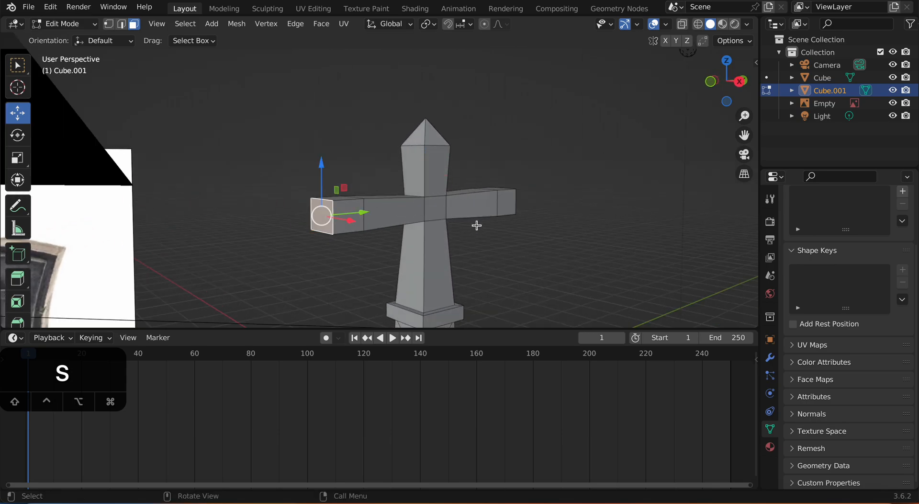
{"action": "key", "text": "m"}
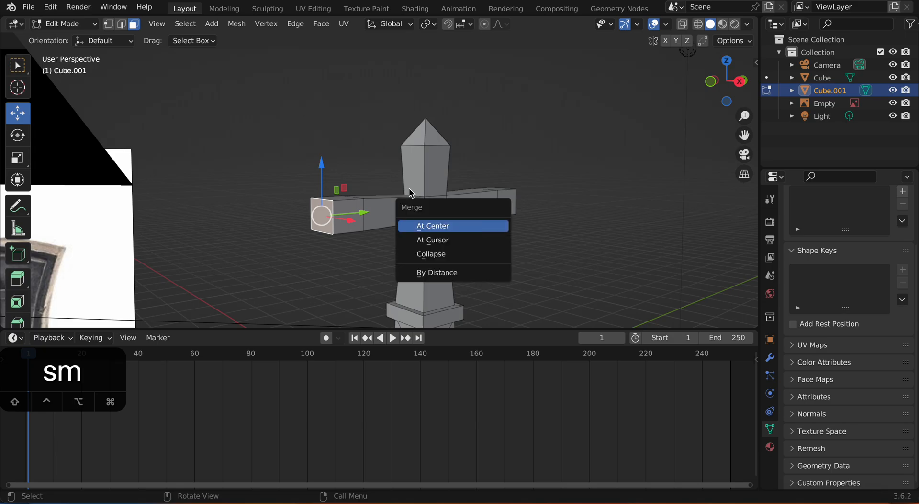
{"action": "left_click", "coordinate": [331, 177]}
{"action": "left_click", "coordinate": [326, 210]}
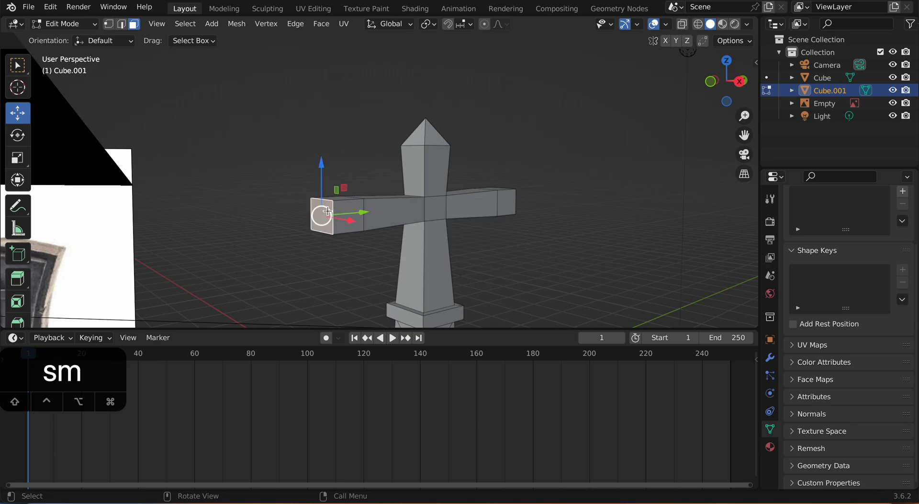
{"action": "key", "text": "m"}
{"action": "left_click", "coordinate": [363, 203]}
Step: Merge the opposite arm's end face vertices at their center to give it a matching point
{"action": "middle_click_drag", "start_coordinate": [415, 211], "coordinate": [393, 217]}
{"action": "left_click", "coordinate": [439, 200]}
{"action": "key", "text": "m"}
{"action": "left_click", "coordinate": [434, 210]}
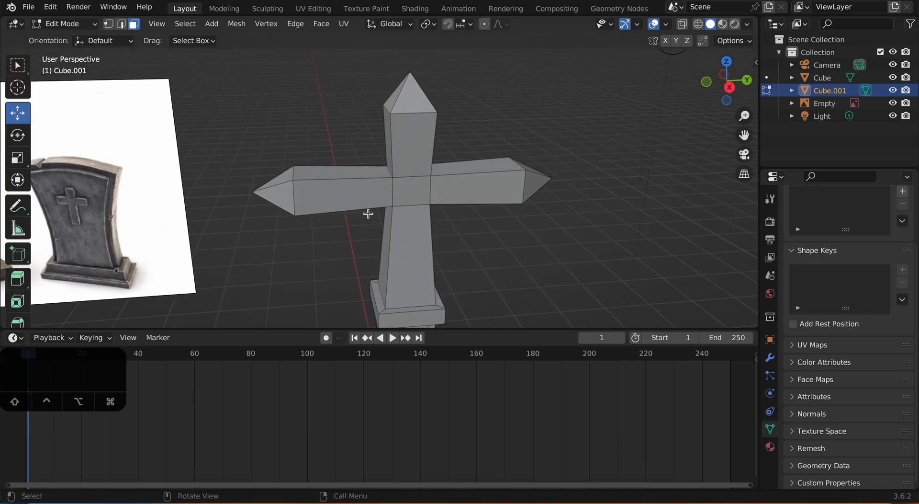
{"action": "left_click", "coordinate": [295, 198], "text": "alt"}
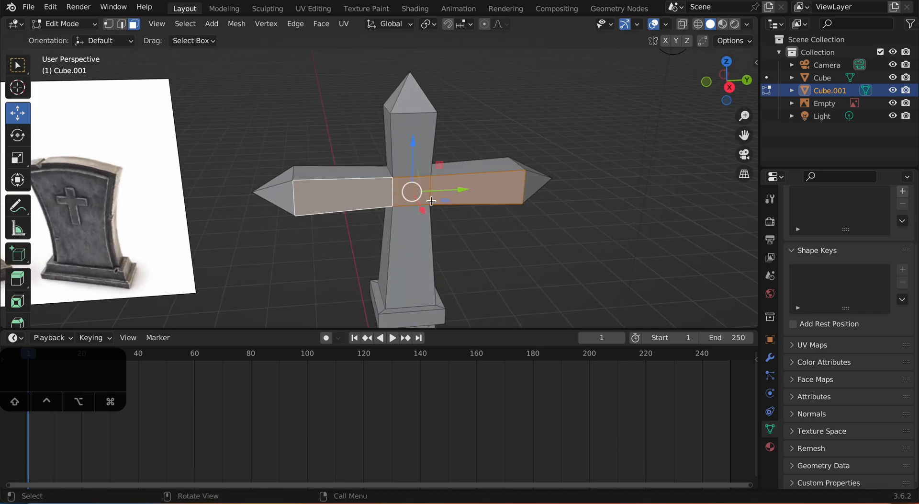
{"action": "left_click", "coordinate": [342, 159]}
{"action": "middle_click_drag", "start_coordinate": [431, 185], "coordinate": [372, 187]}
{"action": "scroll", "coordinate": [372, 187], "scroll_direction": "down", "scroll_amount": 2}
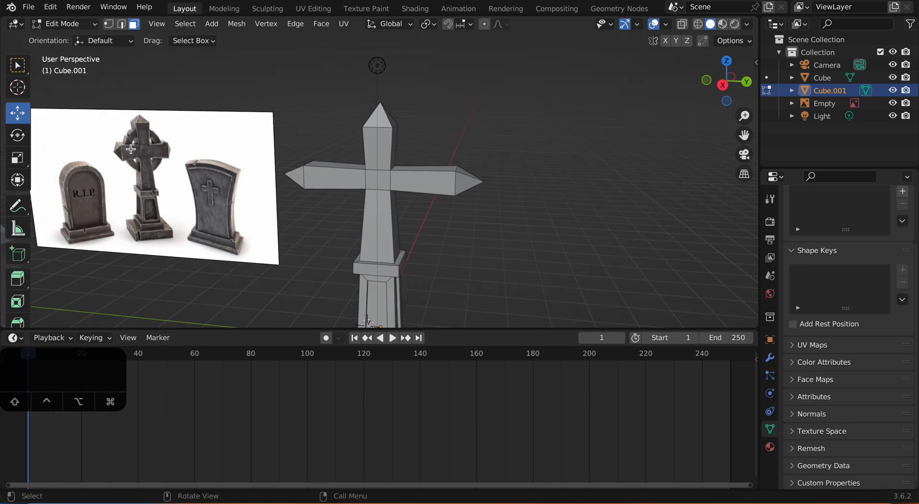
{"action": "middle_click_drag", "start_coordinate": [125, 150], "coordinate": [322, 190]}
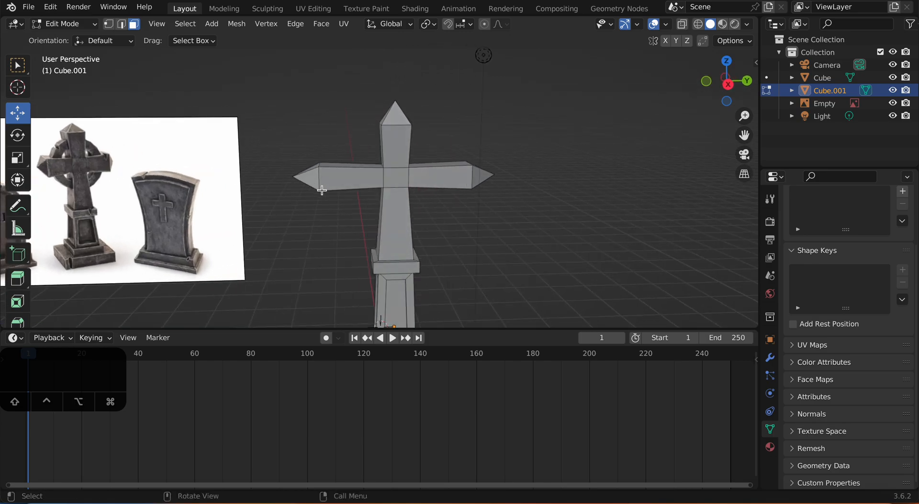
Step: Select the crossing segment's central faces and snap the 3D cursor to the selection
{"action": "left_click", "coordinate": [396, 173]}
{"action": "middle_click_drag", "start_coordinate": [397, 175], "coordinate": [462, 232]}
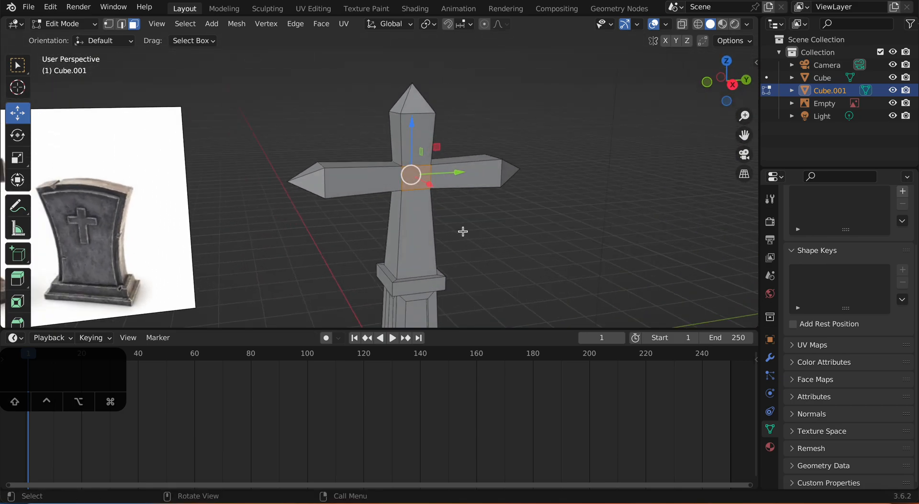
{"action": "key", "text": "shift+s"}
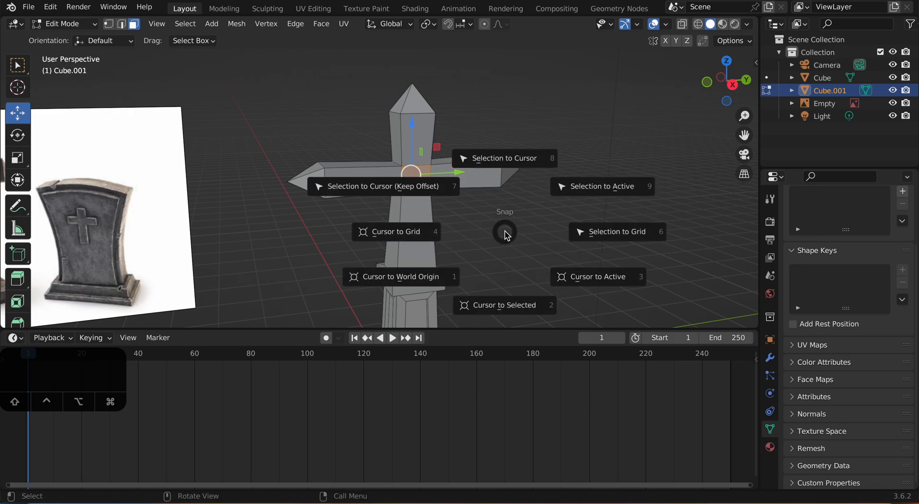
{"action": "left_click", "coordinate": [510, 305]}
Step: Add a torus at the 3D cursor in the middle of the cross and open its creation settings
{"action": "middle_click_drag", "start_coordinate": [530, 275], "coordinate": [600, 248]}
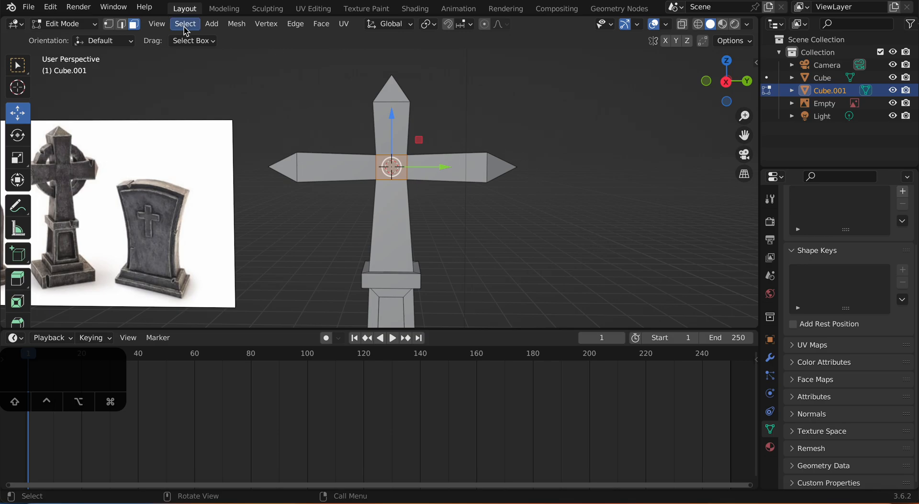
{"action": "left_click", "coordinate": [216, 26]}
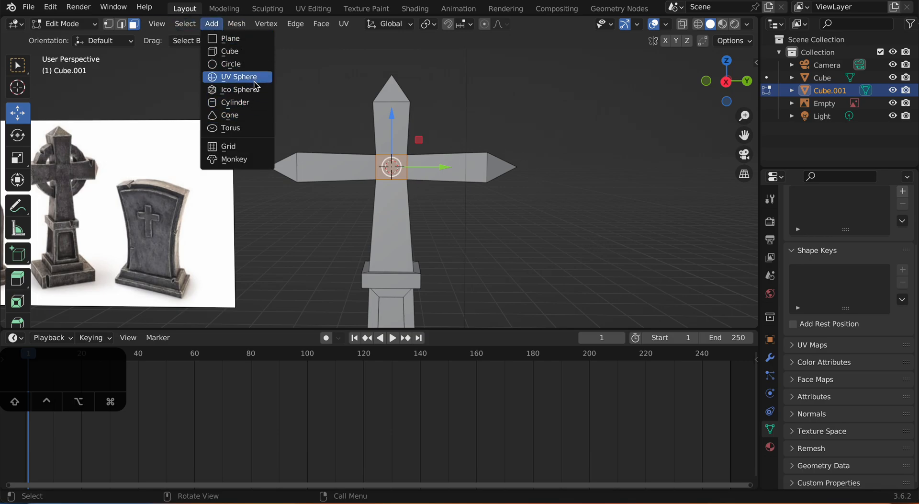
{"action": "left_click", "coordinate": [250, 129]}
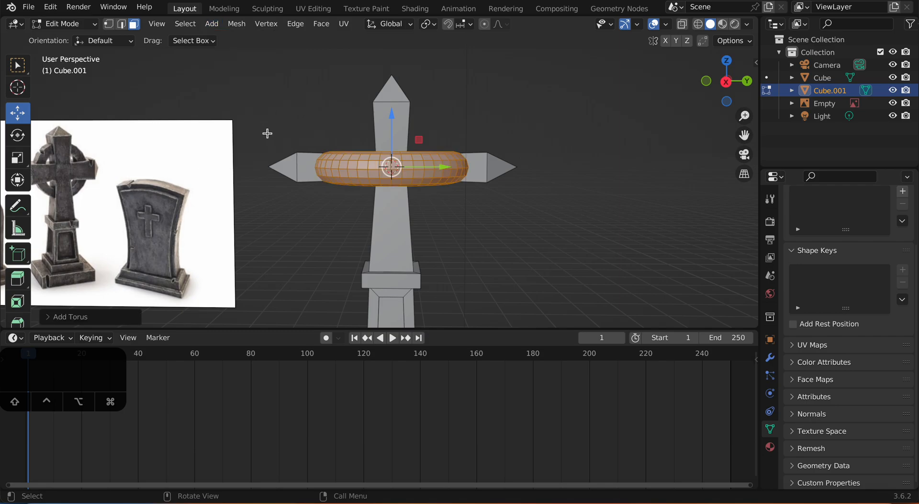
{"action": "left_click", "coordinate": [90, 318]}
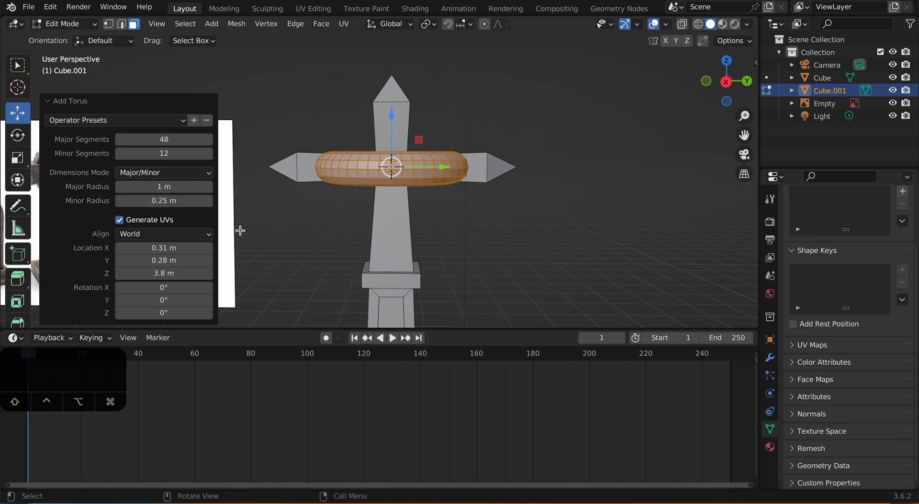
Step: Set the new torus to 6 minor segments and 12 major segments
{"action": "middle_click_drag", "start_coordinate": [306, 216], "coordinate": [328, 270]}
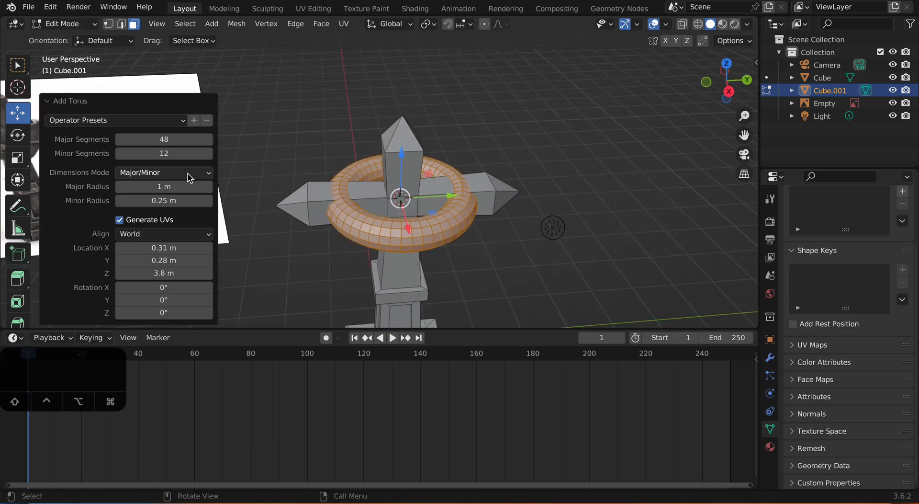
{"action": "left_click_drag", "start_coordinate": [190, 153], "coordinate": [178, 153]}
{"action": "middle_click_drag", "start_coordinate": [287, 160], "coordinate": [266, 102]}
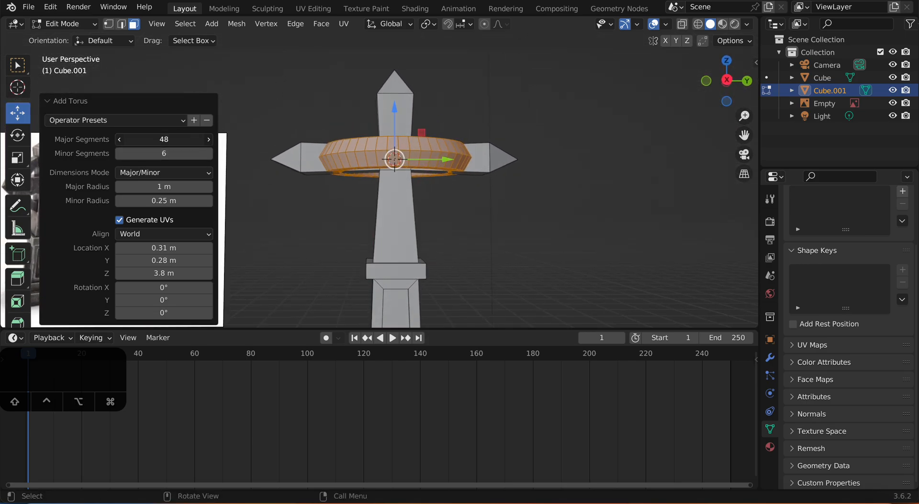
{"action": "left_click_drag", "start_coordinate": [158, 137], "coordinate": [158, 138]}
{"action": "left_click", "coordinate": [184, 141]}
{"action": "type", "text": "12"}
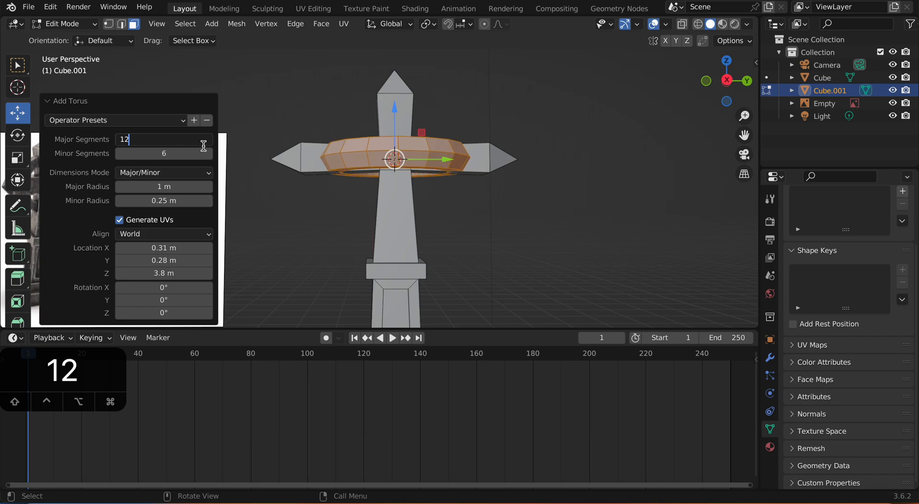
{"action": "key", "text": "Return"}
Step: Set the torus's Y rotation to 90° so the ring stands upright around the cross
{"action": "middle_click_drag", "start_coordinate": [342, 191], "coordinate": [445, 142]}
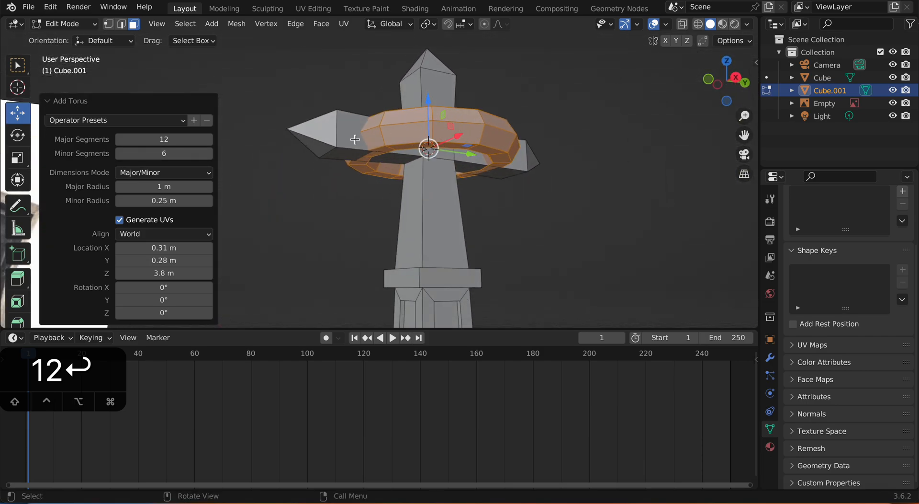
{"action": "middle_click_drag", "start_coordinate": [377, 160], "coordinate": [321, 181]}
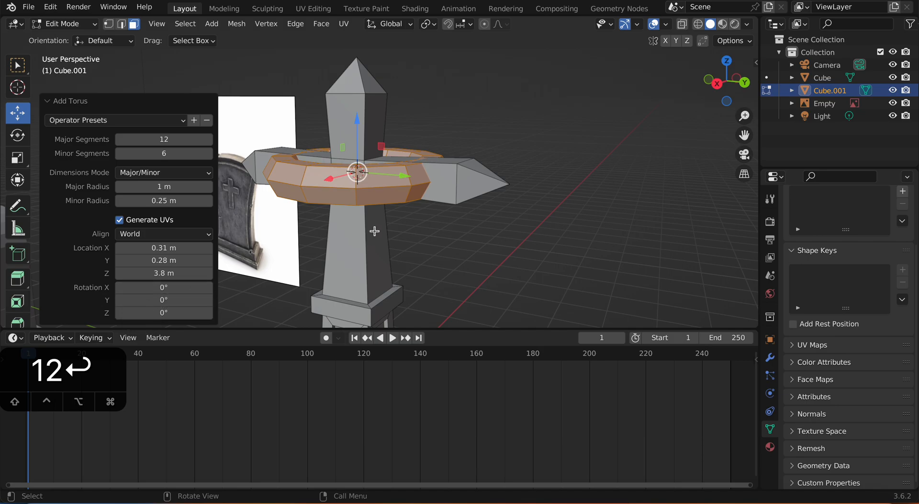
{"action": "middle_click_drag", "start_coordinate": [374, 230], "coordinate": [350, 209]}
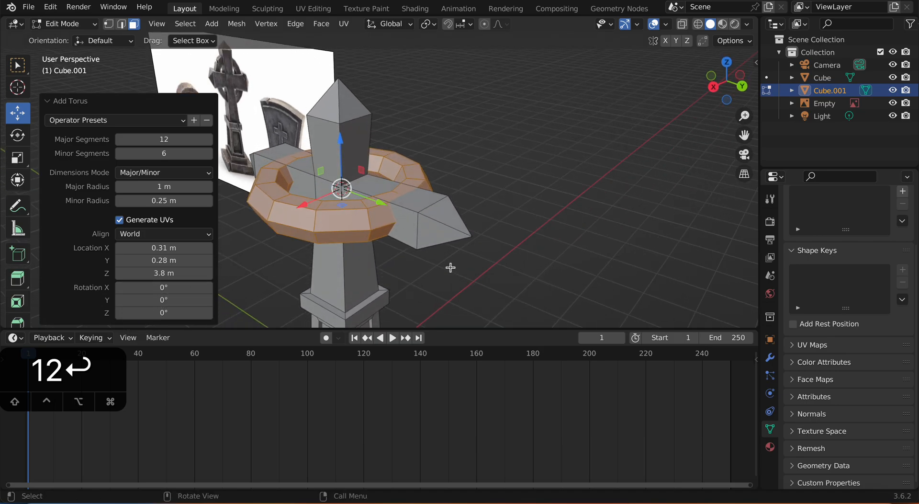
{"action": "left_click", "coordinate": [187, 301]}
{"action": "type", "text": "90"}
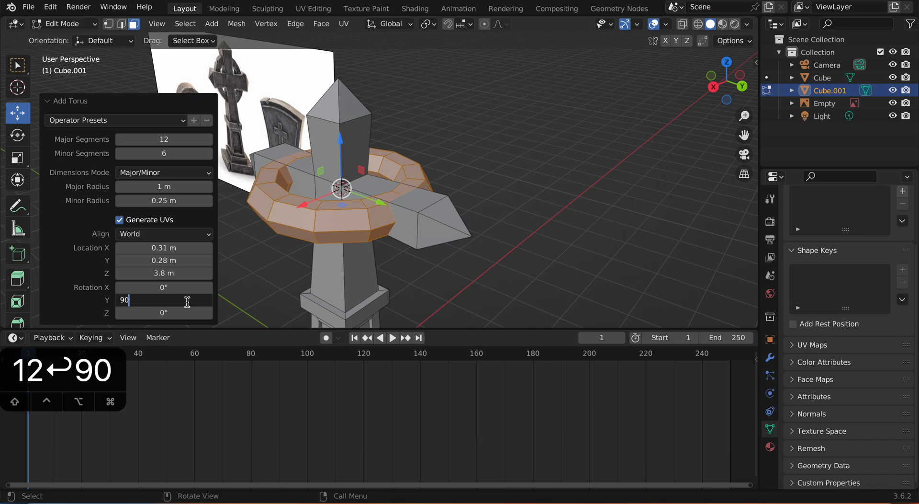
{"action": "key", "text": "Return"}
Step: Set the torus's minor radius to 0.17 m and its major radius to 0.86 m
{"action": "middle_click_drag", "start_coordinate": [225, 287], "coordinate": [291, 280]}
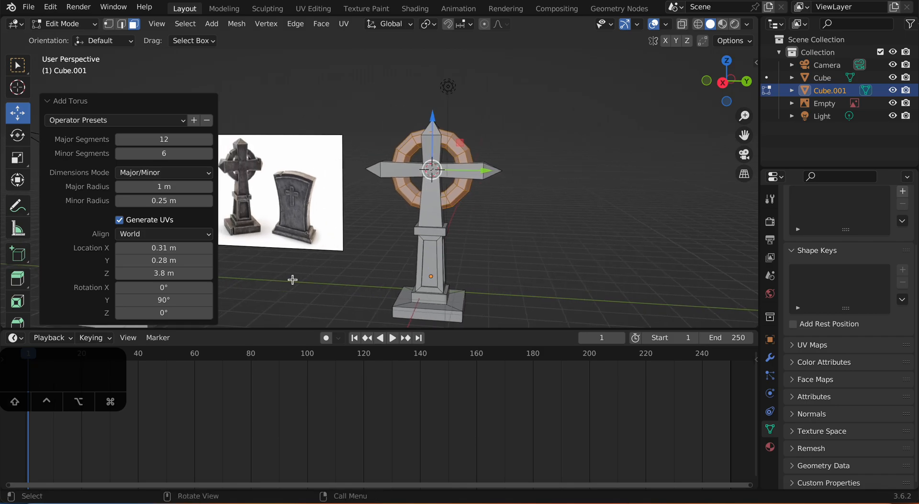
{"action": "scroll", "coordinate": [271, 272], "scroll_direction": "up", "scroll_amount": 2}
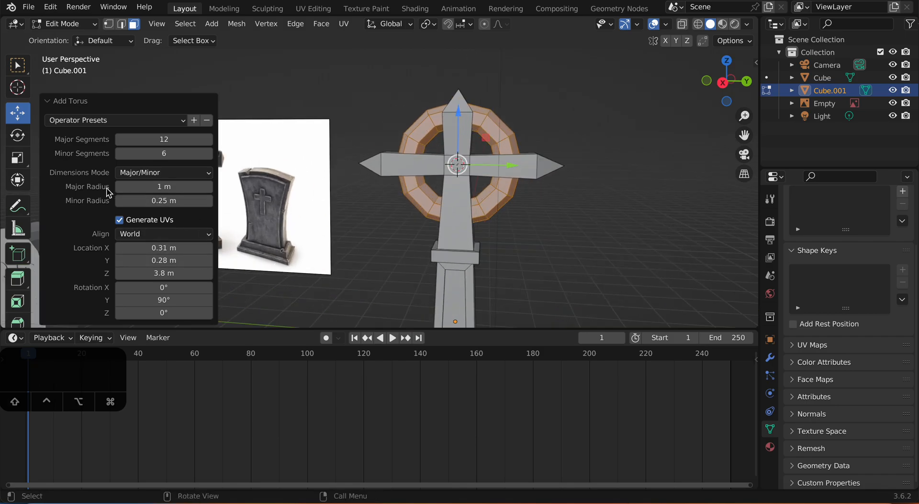
{"action": "mouse_move", "coordinate": [162, 200]}
{"action": "left_mouse_down"}
{"action": "mouse_move", "coordinate": [175, 200]}
{"action": "mouse_move", "coordinate": [160, 200]}
{"action": "mouse_move", "coordinate": [164, 189]}
{"action": "left_mouse_up"}
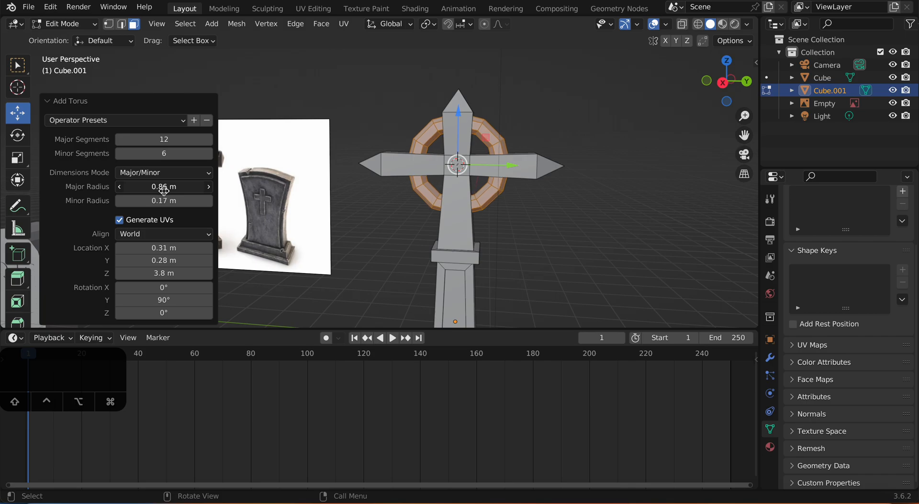
Step: Lower the torus's number of minor segments by two to simplify the ring's cross-section
{"action": "scroll", "coordinate": [383, 247], "scroll_direction": "down", "scroll_amount": 2}
{"action": "middle_click_drag", "start_coordinate": [393, 238], "coordinate": [468, 238]}
{"action": "scroll", "coordinate": [457, 230], "scroll_direction": "up", "scroll_amount": 4}
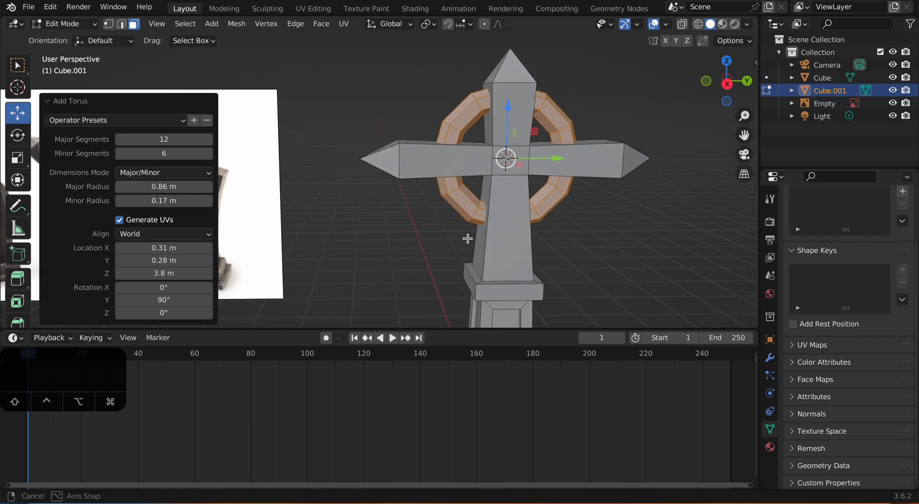
{"action": "left_click", "coordinate": [120, 154]}
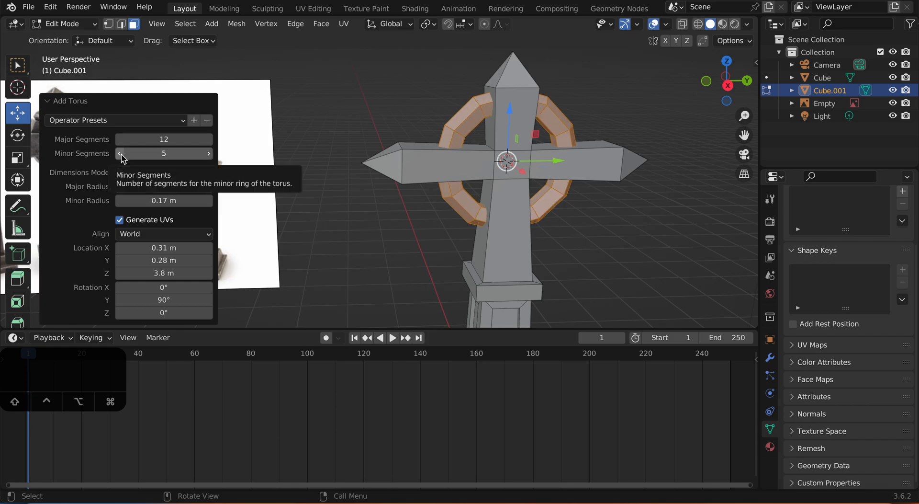
{"action": "left_click", "coordinate": [120, 153]}
Step: Adjust the torus's minor radius and raise its minor segments by one
{"action": "mouse_move", "coordinate": [186, 196]}
{"action": "left_mouse_down"}
{"action": "mouse_move", "coordinate": [210, 196]}
{"action": "mouse_move", "coordinate": [192, 195]}
{"action": "left_mouse_up"}
{"action": "scroll", "coordinate": [443, 164], "scroll_direction": "up", "scroll_amount": 2}
{"action": "middle_click_drag", "start_coordinate": [443, 163], "coordinate": [317, 175]}
{"action": "left_click", "coordinate": [209, 156]}
{"action": "middle_click_drag", "start_coordinate": [280, 149], "coordinate": [462, 196]}
Step: Return the finished cross monument to Object Mode and deselect it
{"action": "middle_click_drag", "start_coordinate": [654, 214], "coordinate": [429, 244]}
{"action": "key", "text": "Tab"}
{"action": "left_click", "coordinate": [642, 226]}
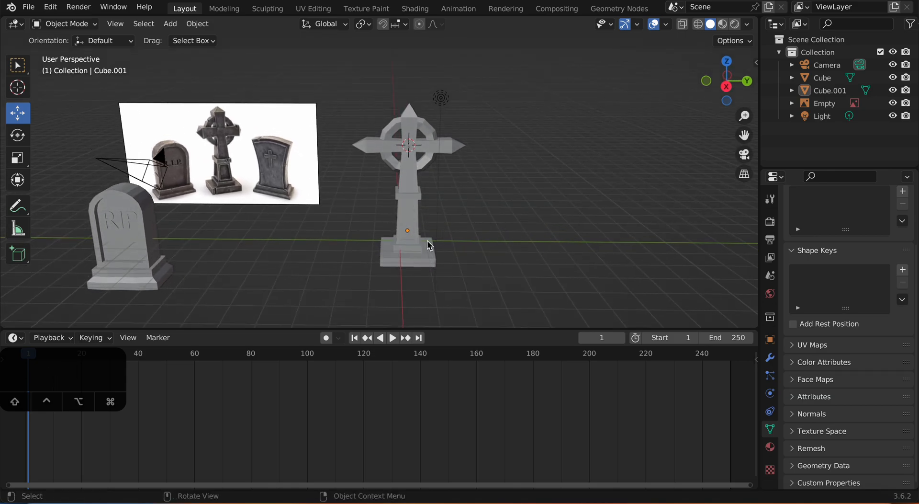
Step: Examine the finished gravestone and cross monument against the reference image from several angles
{"action": "left_click", "coordinate": [430, 245]}
{"action": "left_click_drag", "start_coordinate": [445, 229], "coordinate": [309, 207]}
{"action": "middle_click_drag", "start_coordinate": [309, 207], "coordinate": [319, 162], "text": "shift"}
{"action": "left_click_drag", "start_coordinate": [290, 159], "coordinate": [290, 180]}
{"action": "middle_click_drag", "start_coordinate": [277, 190], "coordinate": [249, 209]}
{"action": "left_click_drag", "start_coordinate": [271, 244], "coordinate": [268, 248]}
{"action": "middle_click_drag", "start_coordinate": [459, 240], "coordinate": [465, 231]}
{"action": "scroll", "coordinate": [471, 225], "scroll_direction": "up", "scroll_amount": 1}
{"action": "left_click", "coordinate": [474, 222]}
{"action": "scroll", "coordinate": [474, 223], "scroll_direction": "up", "scroll_amount": 1}
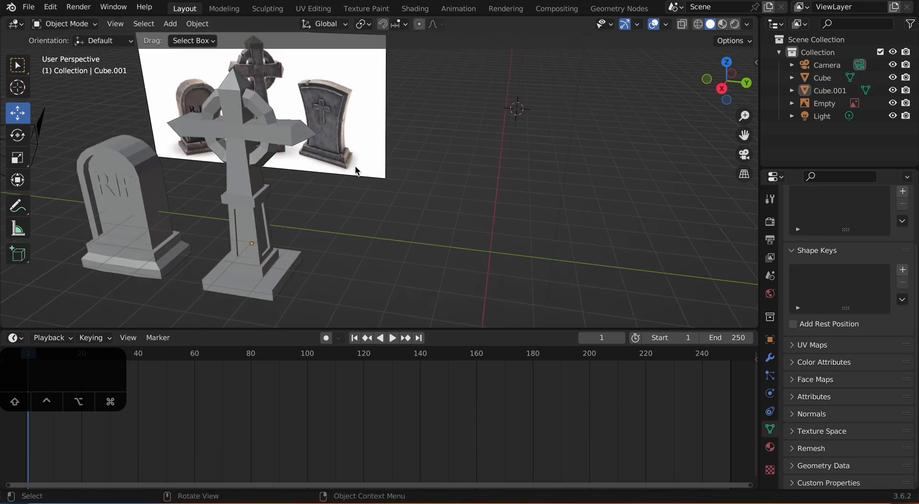
{"action": "left_click", "coordinate": [347, 158]}
{"action": "middle_click_drag", "start_coordinate": [456, 276], "coordinate": [493, 269]}
{"action": "left_click", "coordinate": [484, 271]}
{"action": "scroll", "coordinate": [483, 271], "scroll_direction": "down", "scroll_amount": 1}
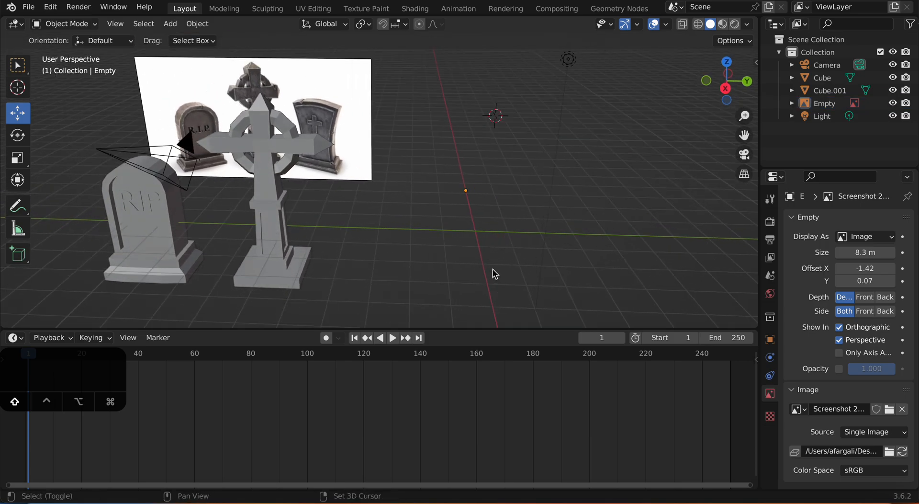
Step: Snap the 3D cursor to the world origin and add a 2 m cube there for the third gravestone
{"action": "key", "text": "shift"}
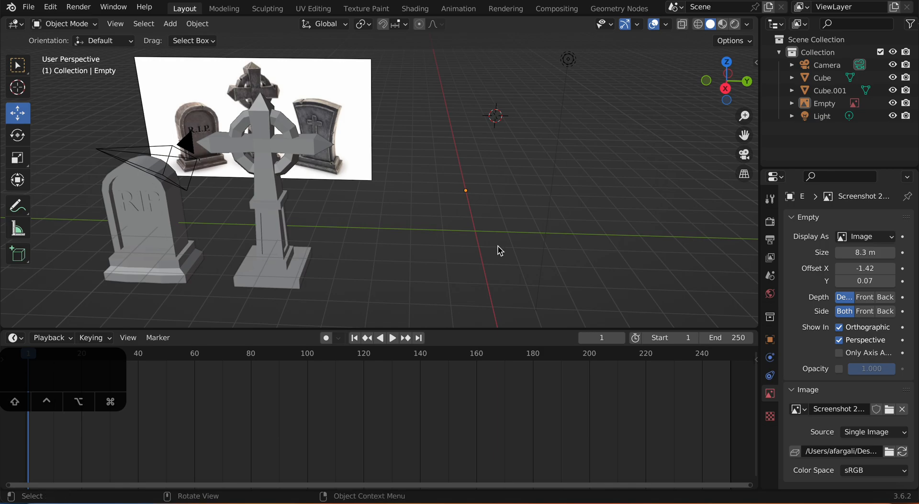
{"action": "key", "text": "shift+s"}
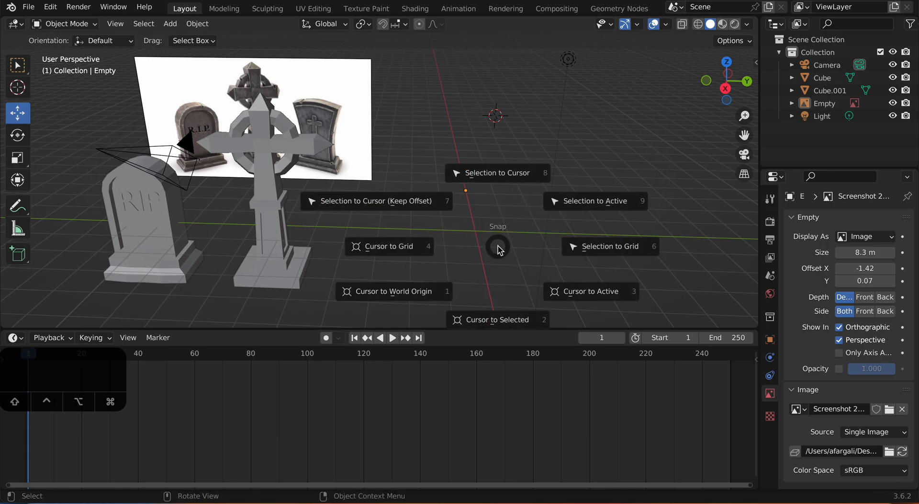
{"action": "left_click", "coordinate": [397, 300]}
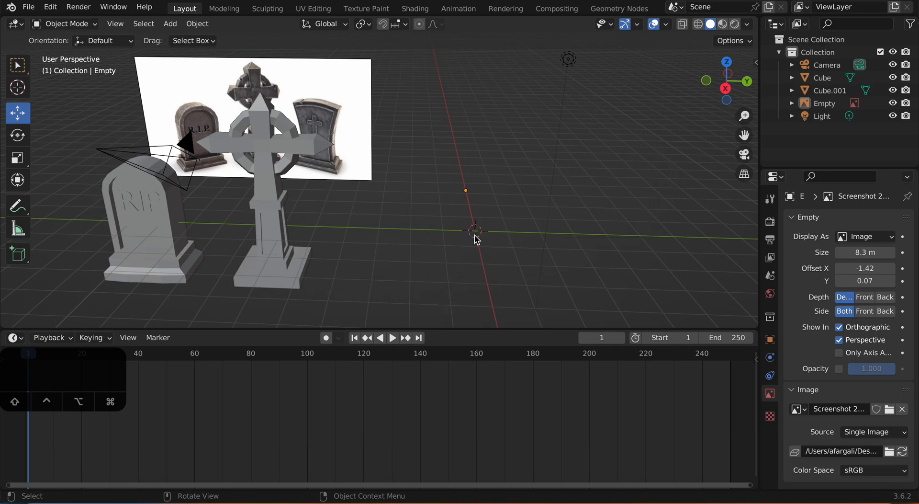
{"action": "key", "text": "shift+a"}
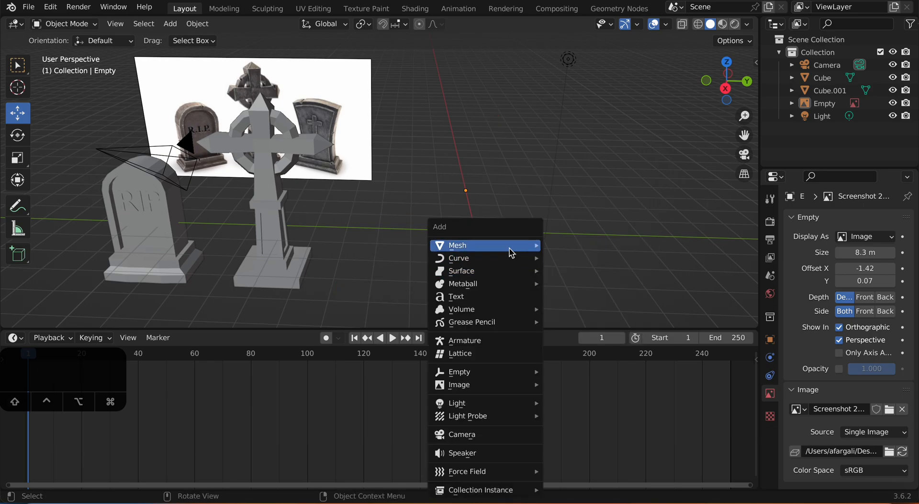
{"action": "mouse_move", "coordinate": [509, 246]}
{"action": "left_click", "coordinate": [559, 256]}
{"action": "middle_click_drag", "start_coordinate": [561, 258], "coordinate": [473, 225], "text": "shift"}
{"action": "scroll", "coordinate": [513, 225], "scroll_direction": "up", "scroll_amount": 3}
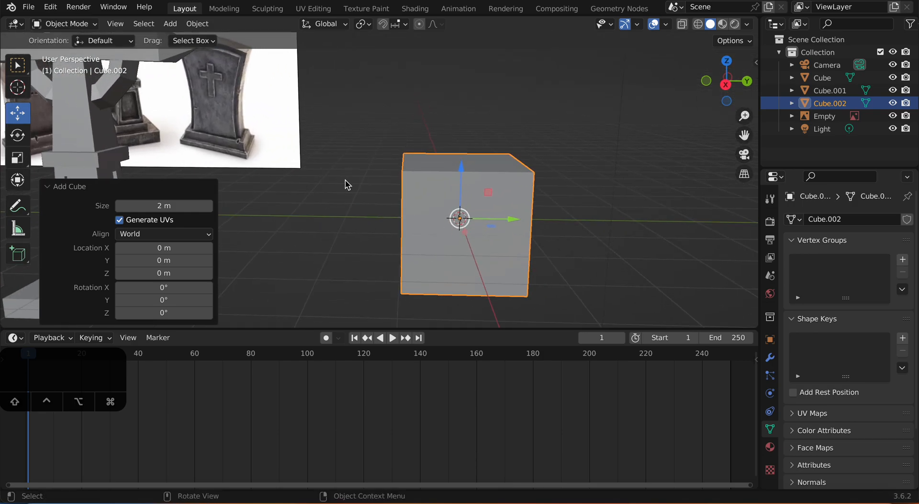
Step: Enter Edit Mode on the new cube and widen it along Y by a factor of about 1.3
{"action": "key", "text": "Tab"}
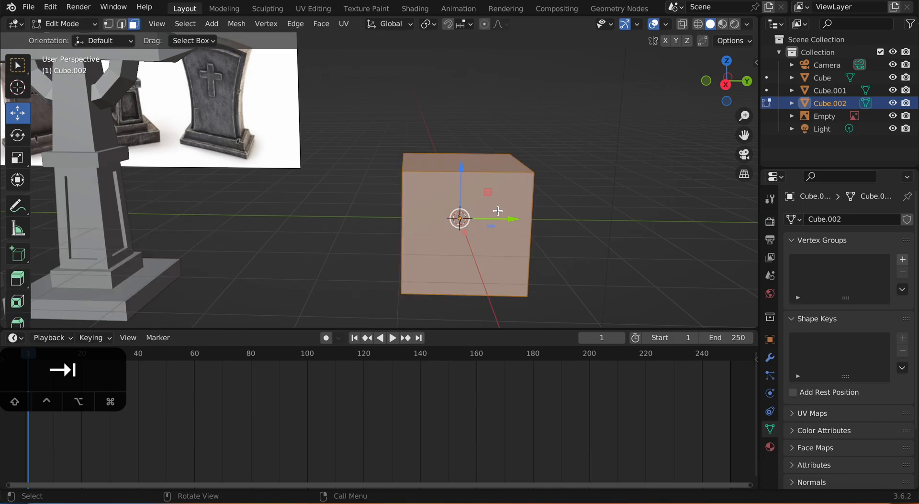
{"action": "key", "text": "s"}
{"action": "right_click", "coordinate": [518, 205]}
{"action": "key", "text": "s"}
{"action": "key", "text": "y"}
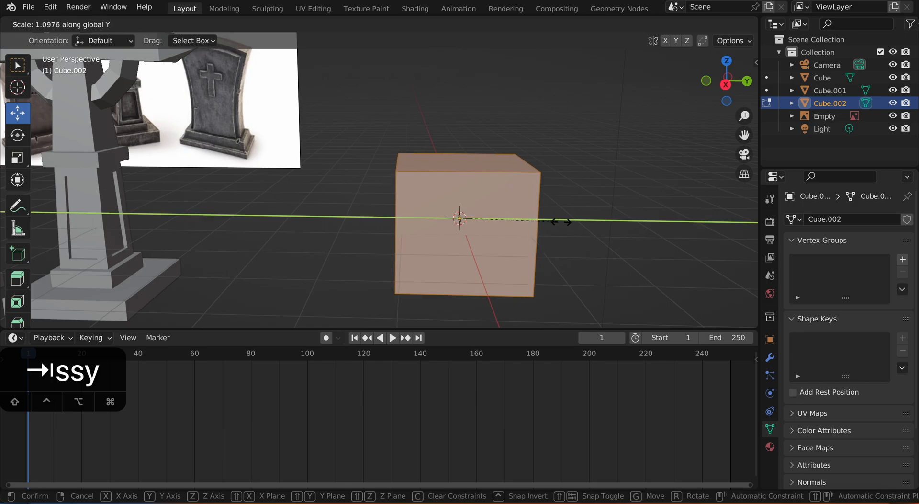
{"action": "left_click", "coordinate": [555, 209]}
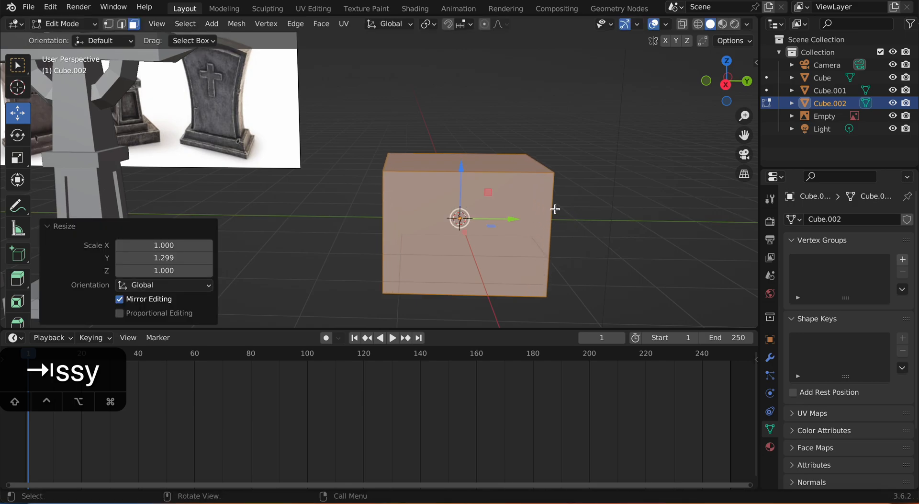
Step: Lower the cube's top face by about 1.9 m to flatten the block into a thin base slab
{"action": "left_click", "coordinate": [510, 162]}
{"action": "left_click_drag", "start_coordinate": [462, 113], "coordinate": [462, 218]}
{"action": "middle_click_drag", "start_coordinate": [468, 220], "coordinate": [551, 223]}
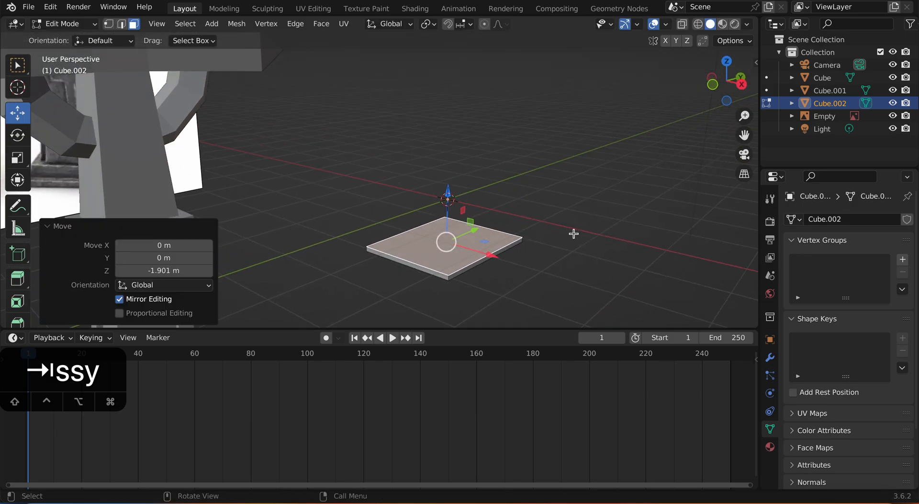
{"action": "key", "text": "s"}
{"action": "key", "text": "x"}
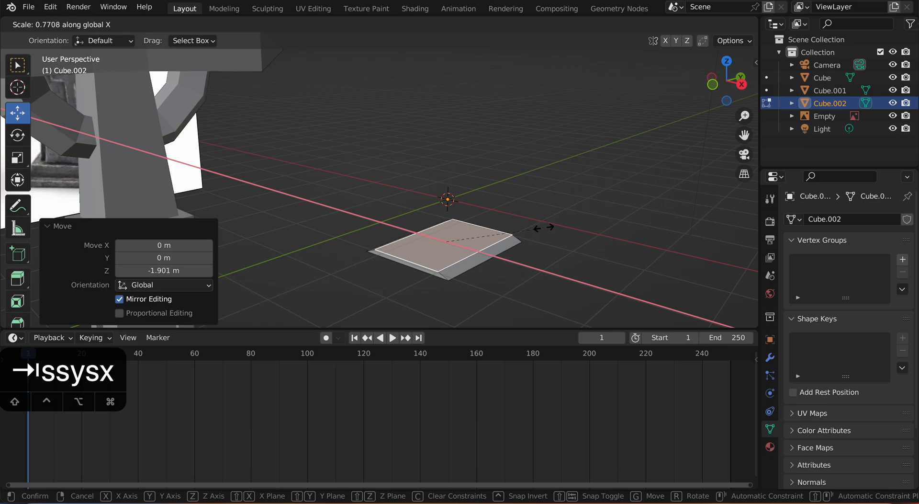
{"action": "right_click", "coordinate": [551, 232]}
{"action": "key", "text": "a"}
{"action": "key", "text": "s"}
{"action": "right_click", "coordinate": [567, 238]}
Step: Select the whole slab and narrow it along X to about 0.63 of its depth
{"action": "key", "text": "a"}
{"action": "mouse_move", "coordinate": [568, 238]}
{"action": "middle_mouse_down"}
{"action": "mouse_move", "coordinate": [536, 198]}
{"action": "mouse_move", "coordinate": [567, 244]}
{"action": "middle_mouse_up"}
{"action": "key", "text": "s"}
{"action": "key", "text": "x"}
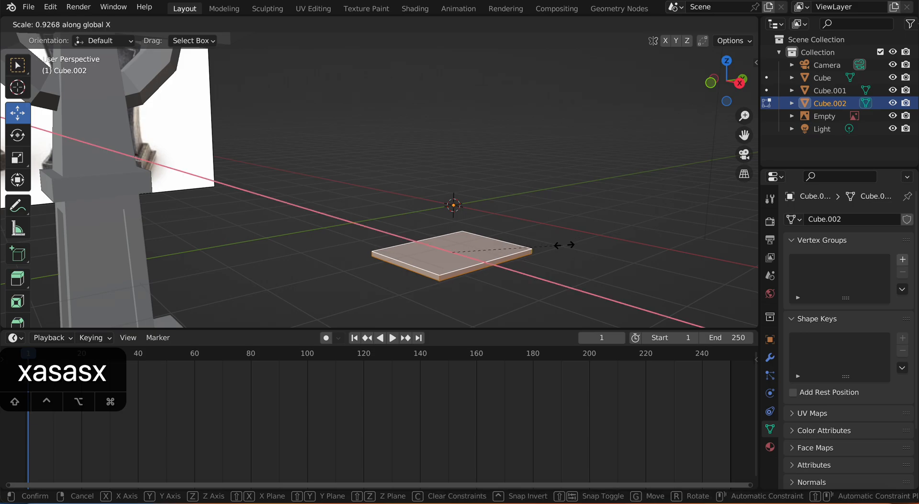
{"action": "left_click", "coordinate": [536, 253]}
{"action": "middle_click_drag", "start_coordinate": [530, 254], "coordinate": [579, 247]}
Step: Inset only the slab's top face by about 0.19 m
{"action": "key", "text": "alt+a"}
{"action": "left_click", "coordinate": [424, 258]}
{"action": "middle_click_drag", "start_coordinate": [424, 259], "coordinate": [493, 254]}
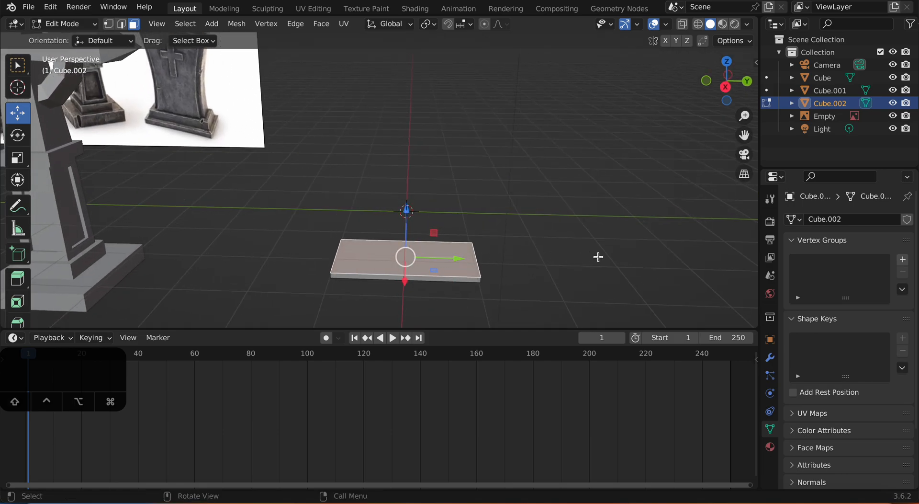
{"action": "key", "text": "i"}
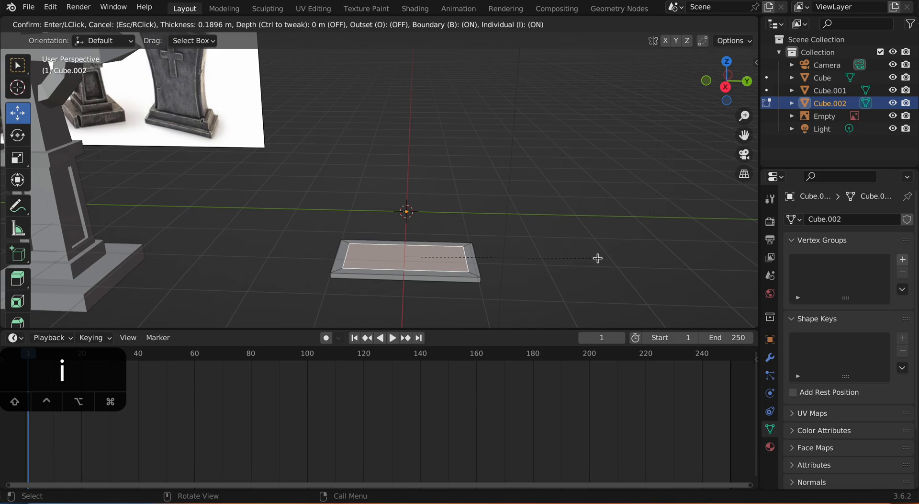
{"action": "left_click", "coordinate": [597, 258]}
{"action": "middle_click_drag", "start_coordinate": [597, 257], "coordinate": [577, 228]}
Step: Extrude the inset top face upward about 0.29 m and scale it to about 0.95 for a slight taper
{"action": "key", "text": "e"}
{"action": "left_click", "coordinate": [569, 224]}
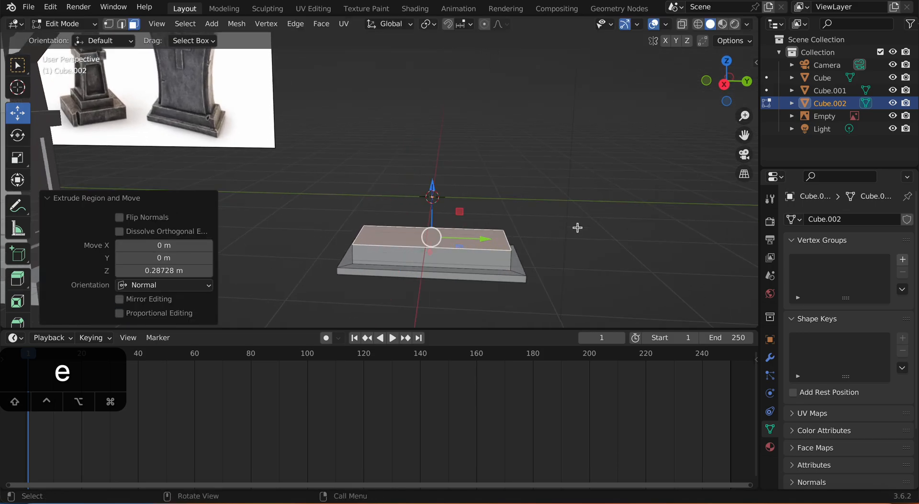
{"action": "key", "text": "s"}
{"action": "left_click", "coordinate": [589, 229]}
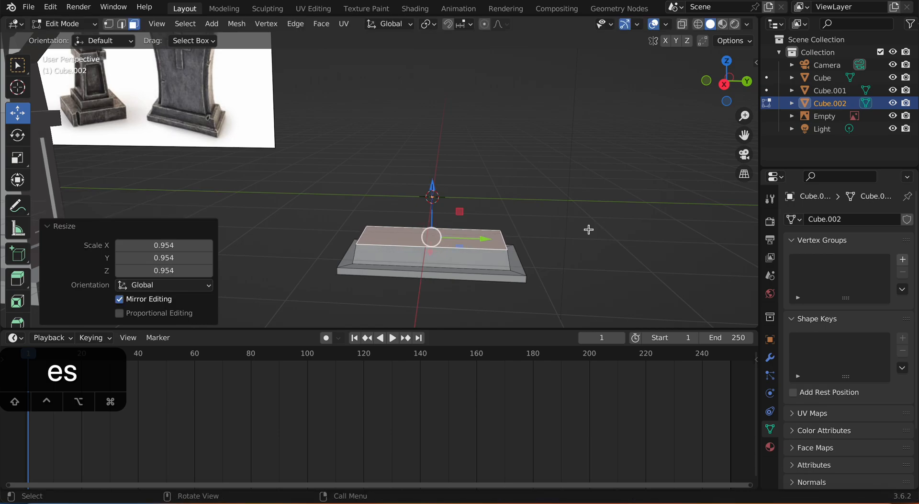
Step: Inset the raised tier's top face by about 0.19 m to outline the gravestone's footprint
{"action": "middle_click_drag", "start_coordinate": [583, 240], "coordinate": [586, 252]}
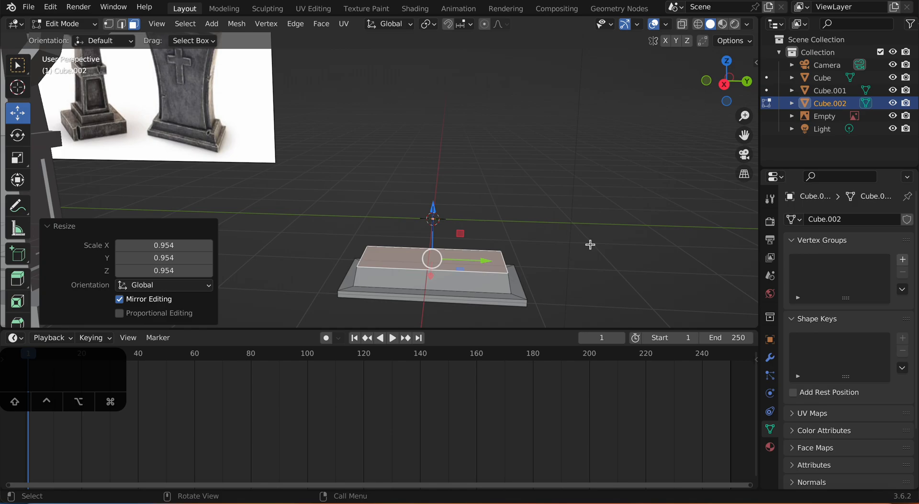
{"action": "middle_click_drag", "start_coordinate": [591, 244], "coordinate": [600, 257]}
{"action": "key", "text": "i"}
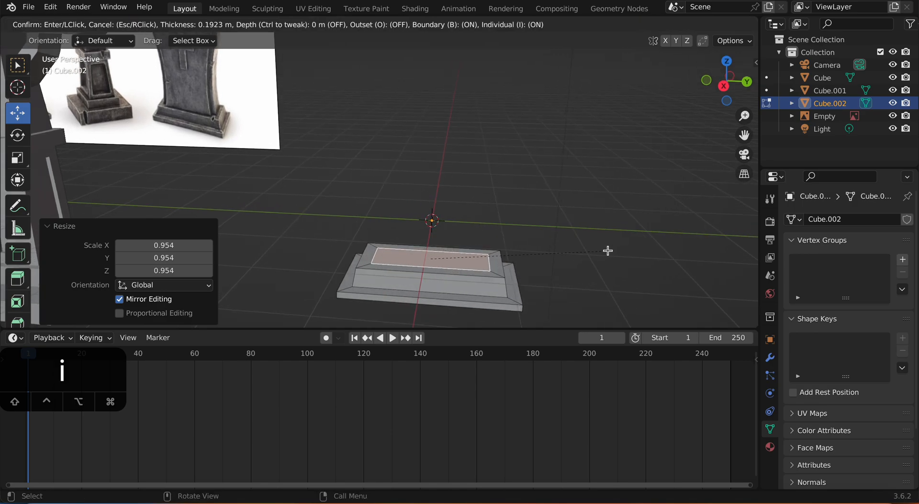
{"action": "left_click", "coordinate": [608, 250]}
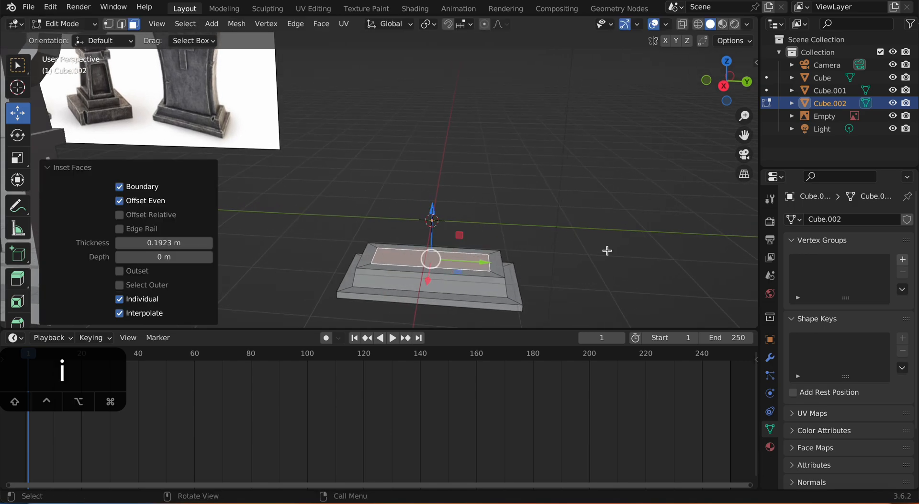
Step: Add four evenly spaced loop cuts across the width of the stepped base, keeping them unslid
{"action": "middle_click_drag", "start_coordinate": [518, 233], "coordinate": [279, 145]}
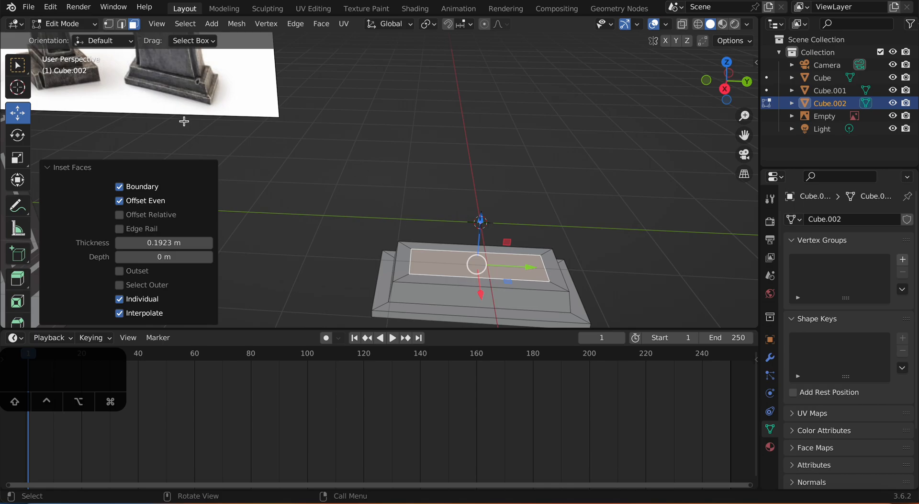
{"action": "middle_click_drag", "start_coordinate": [165, 75], "coordinate": [207, 115], "text": "shift"}
{"action": "middle_click_drag", "start_coordinate": [423, 223], "coordinate": [394, 224], "text": "shift"}
{"action": "key", "text": "ctrl+r"}
{"action": "scroll", "coordinate": [409, 226], "scroll_direction": "up", "scroll_amount": 2}
{"action": "scroll", "coordinate": [408, 225], "scroll_direction": "up", "scroll_amount": 1}
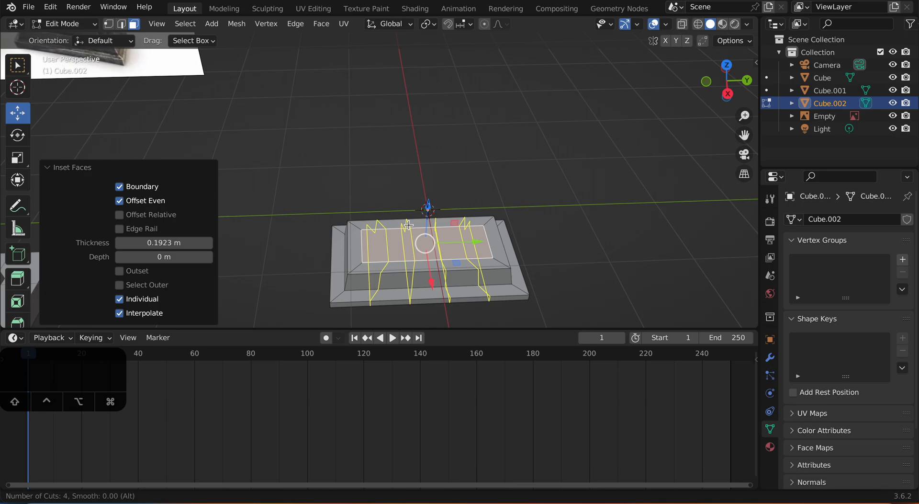
{"action": "left_click", "coordinate": [408, 224]}
{"action": "right_click", "coordinate": [408, 225]}
{"action": "middle_click_drag", "start_coordinate": [441, 247], "coordinate": [416, 255]}
{"action": "scroll", "coordinate": [416, 256], "scroll_direction": "up", "scroll_amount": 3}
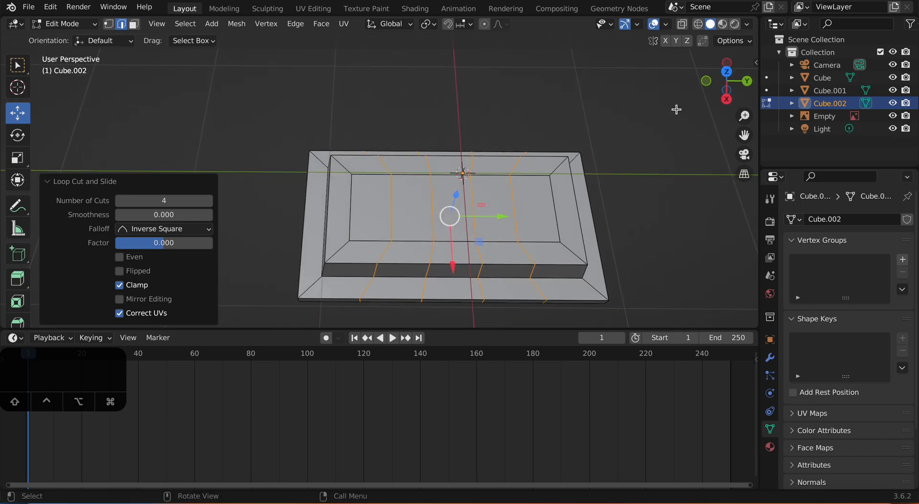
Step: Select the front and back edges of the middle top face and spread them along X by about 1.22
{"action": "left_click", "coordinate": [727, 73]}
{"action": "middle_click_drag", "start_coordinate": [443, 184], "coordinate": [466, 226], "text": "shift"}
{"action": "middle_click_drag", "start_coordinate": [346, 210], "coordinate": [404, 212], "text": "shift"}
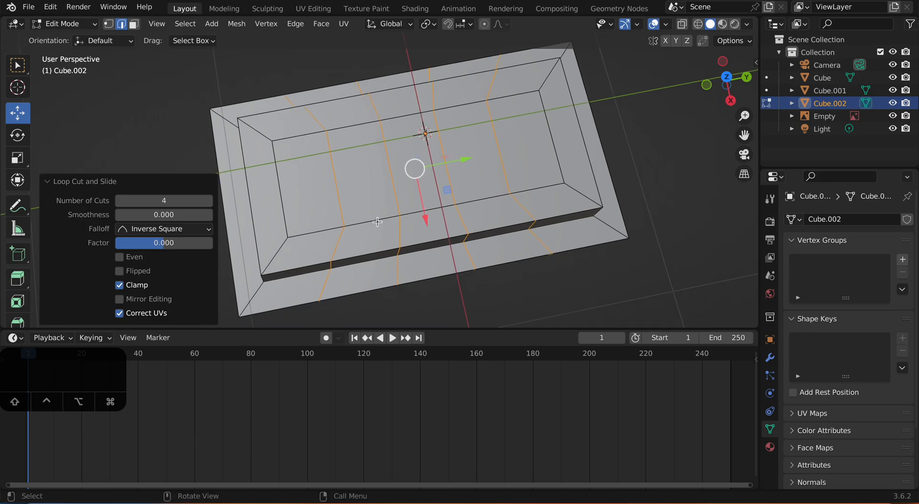
{"action": "left_click", "coordinate": [363, 221]}
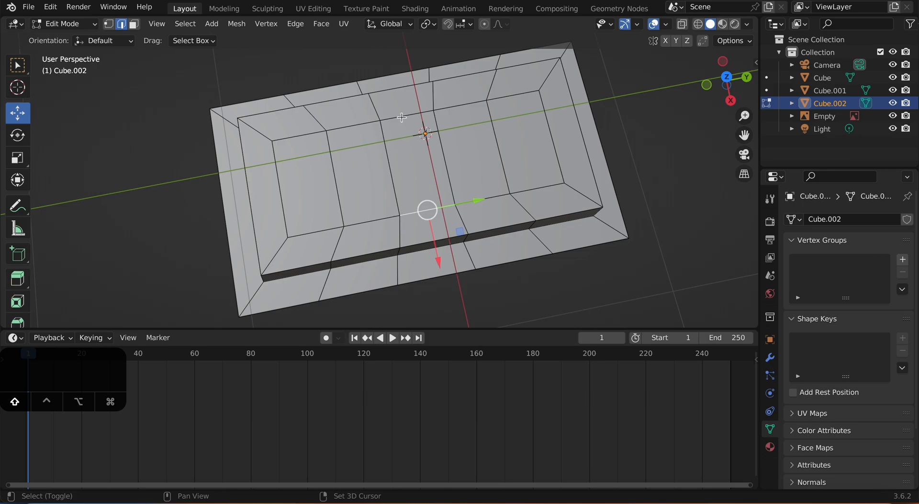
{"action": "middle_click_drag", "start_coordinate": [402, 114], "coordinate": [139, 212]}
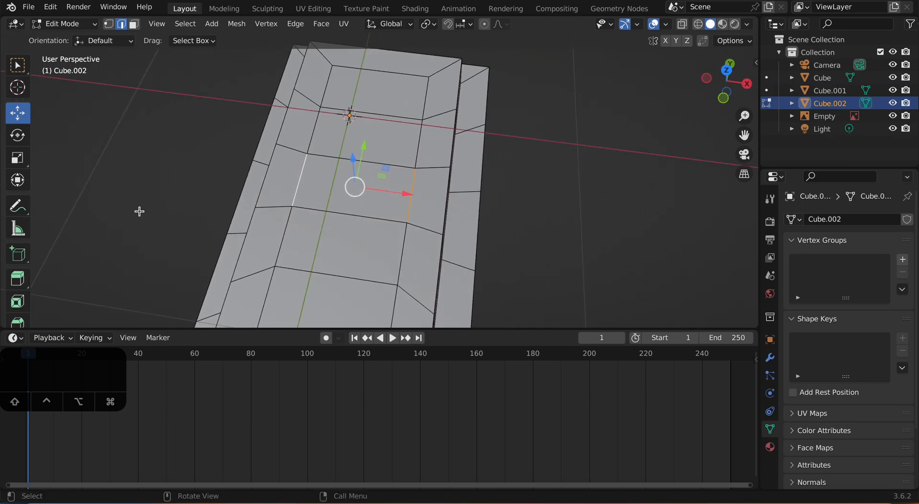
{"action": "left_click", "coordinate": [18, 158]}
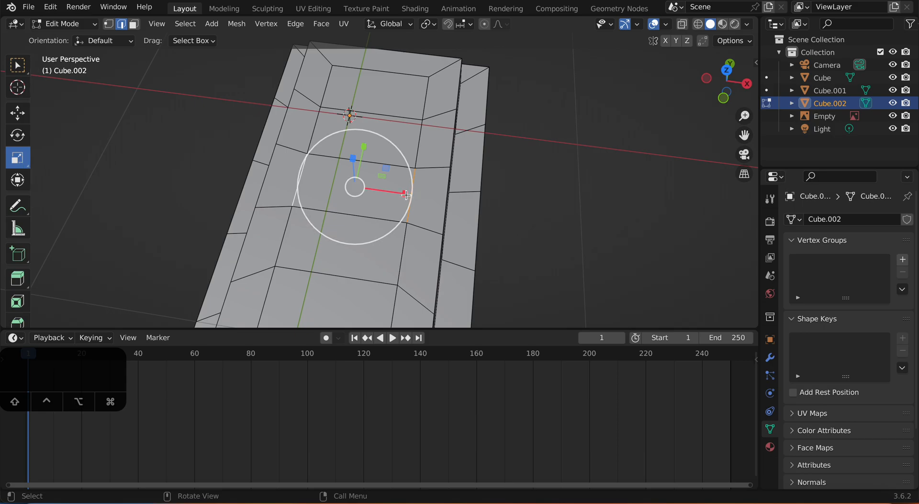
{"action": "left_click_drag", "start_coordinate": [407, 194], "coordinate": [415, 195]}
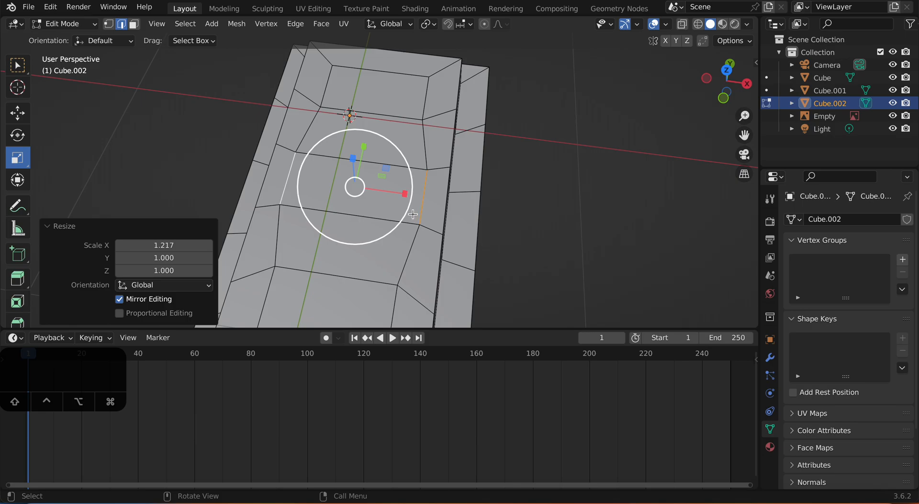
{"action": "middle_click_drag", "start_coordinate": [415, 195], "coordinate": [402, 175]}
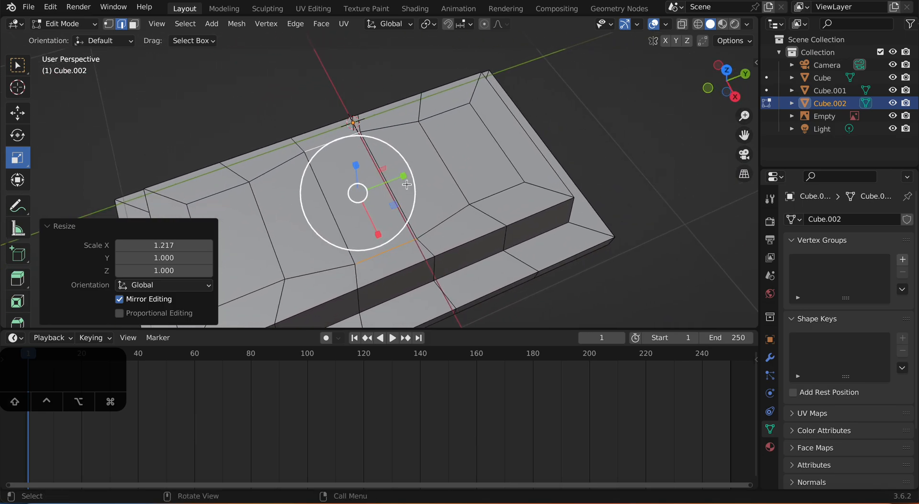
Step: Lengthen the same two middle edges along Y by a factor of about 2.75
{"action": "key", "text": "s"}
{"action": "key", "text": "y"}
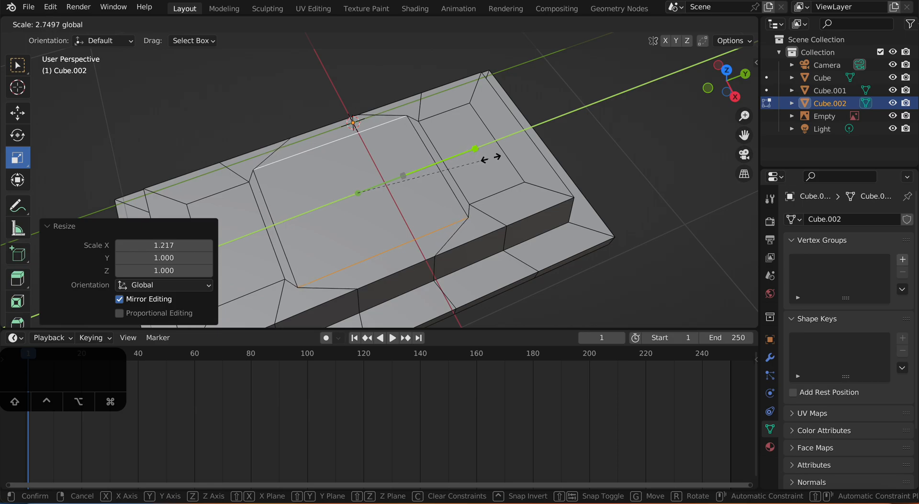
{"action": "left_click_drag", "start_coordinate": [491, 158], "coordinate": [491, 158]}
{"action": "middle_click_drag", "start_coordinate": [478, 165], "coordinate": [516, 150], "text": "shift"}
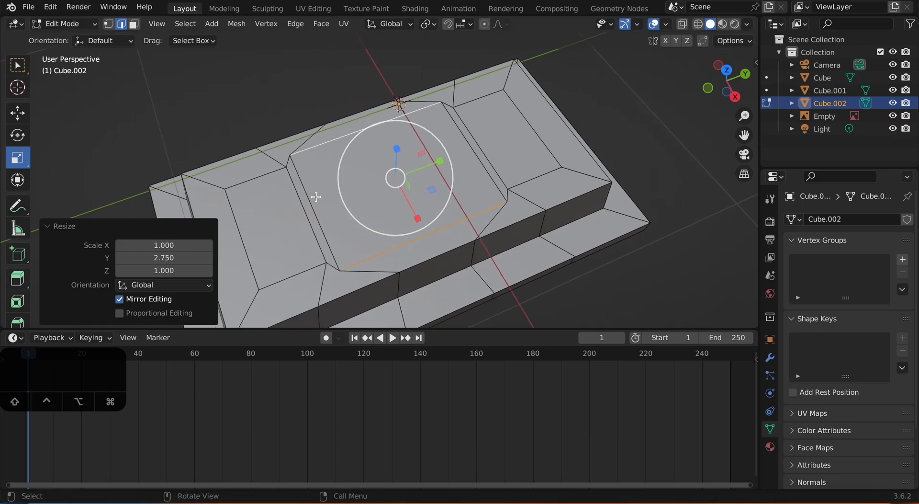
Step: Switch to face selection and select the narrow top faces on both sides of the enlarged middle face
{"action": "key", "text": "3"}
{"action": "left_click", "coordinate": [307, 202]}
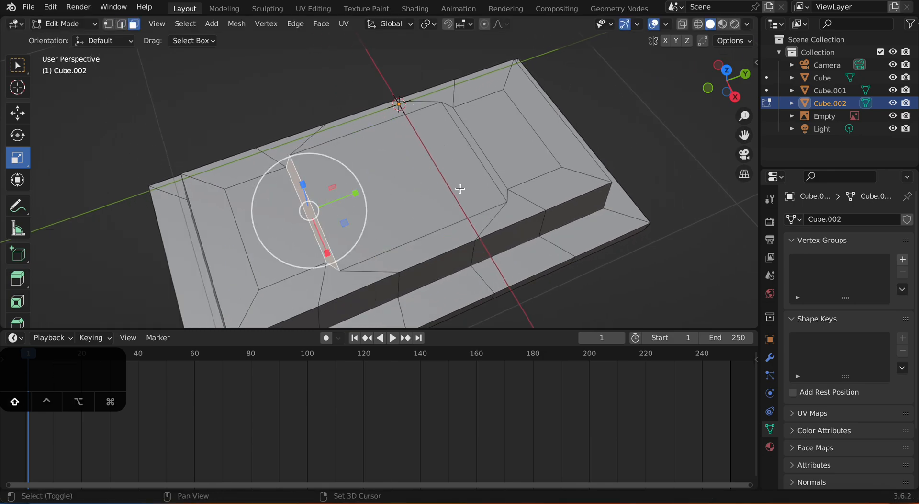
{"action": "left_click", "coordinate": [477, 151], "text": "shift"}
{"action": "middle_click_drag", "start_coordinate": [455, 188], "coordinate": [433, 199]}
{"action": "left_click_drag", "start_coordinate": [459, 164], "coordinate": [489, 163]}
{"action": "middle_click_drag", "start_coordinate": [437, 215], "coordinate": [333, 230]}
{"action": "scroll", "coordinate": [421, 219], "scroll_direction": "down", "scroll_amount": 1}
Step: Extrude the large middle top face together with the narrow faces on both sides upward to form the headstone body
{"action": "left_click", "coordinate": [185, 166]}
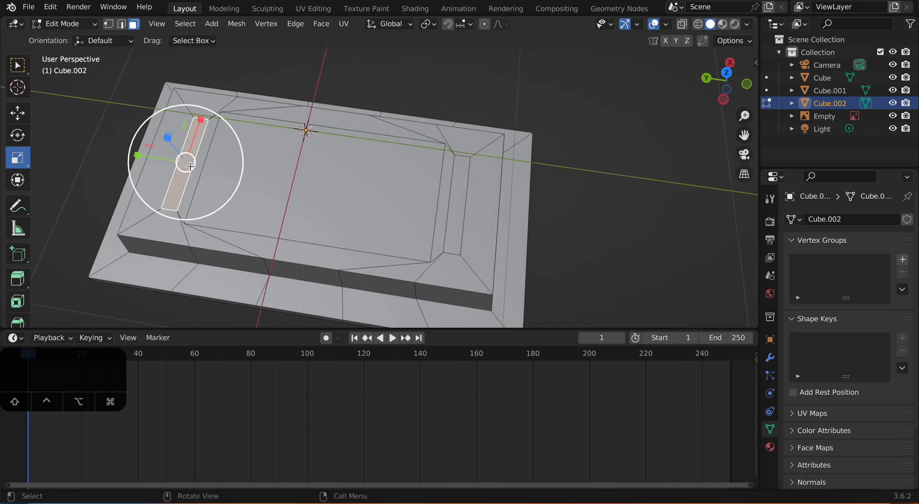
{"action": "left_click", "coordinate": [420, 200], "text": "shift"}
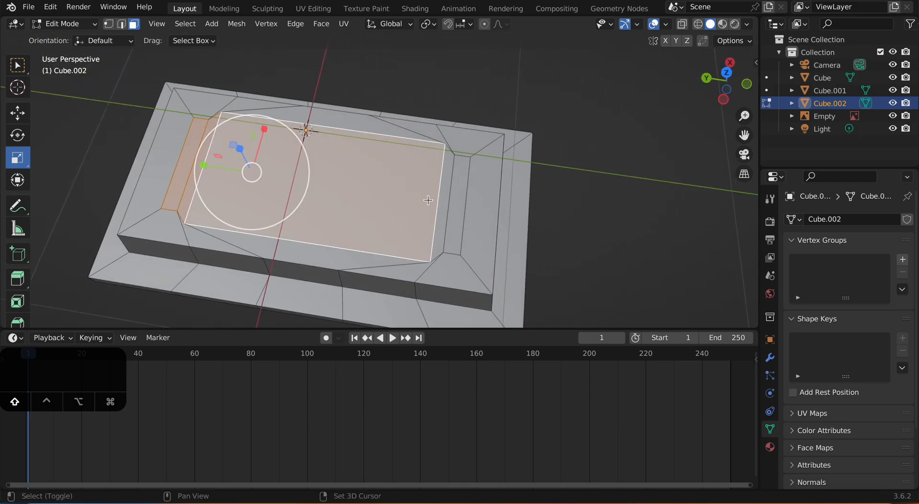
{"action": "left_click", "coordinate": [445, 198], "text": "shift"}
{"action": "left_click", "coordinate": [459, 202], "text": "shift"}
{"action": "scroll", "coordinate": [449, 224], "scroll_direction": "down", "scroll_amount": 3}
{"action": "scroll", "coordinate": [407, 227], "scroll_direction": "down", "scroll_amount": 3}
{"action": "middle_click_drag", "start_coordinate": [395, 219], "coordinate": [381, 129]}
{"action": "scroll", "coordinate": [464, 201], "scroll_direction": "down", "scroll_amount": 2}
{"action": "middle_click_drag", "start_coordinate": [437, 200], "coordinate": [399, 233]}
{"action": "key", "text": "r"}
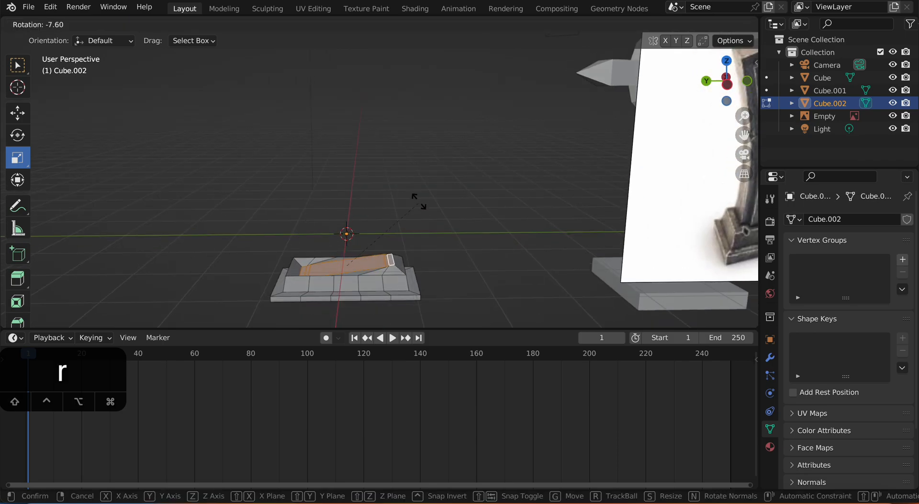
{"action": "right_click", "coordinate": [417, 206]}
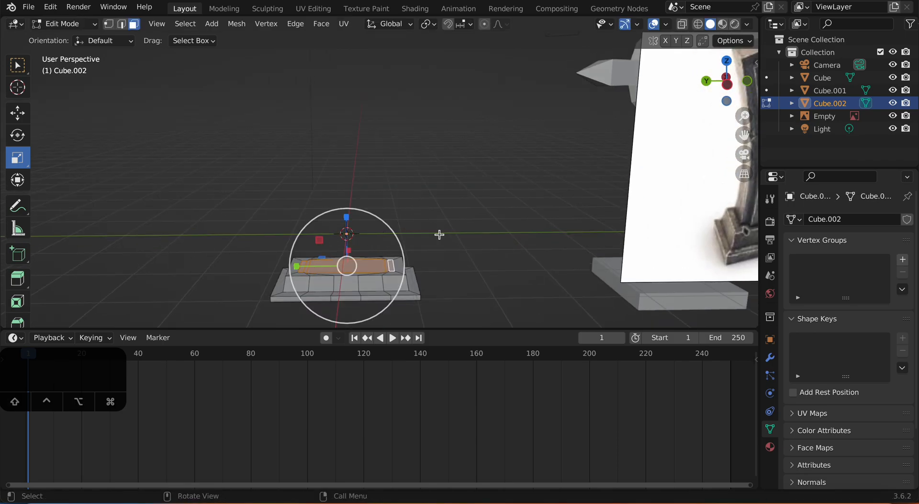
{"action": "key", "text": "e"}
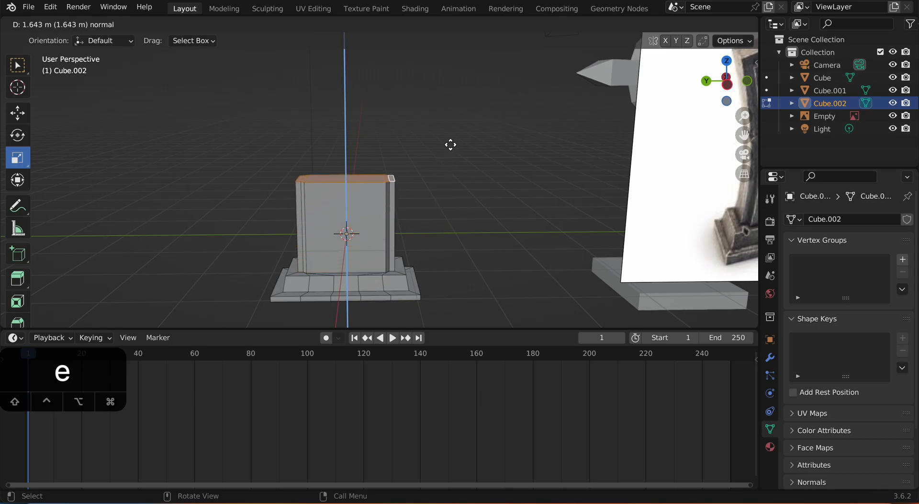
{"action": "left_click", "coordinate": [453, 118]}
Step: Knife-cut the top of the headstone body between the two inner notch corners along one long edge
{"action": "middle_click_drag", "start_coordinate": [452, 118], "coordinate": [497, 220]}
{"action": "middle_click_drag", "start_coordinate": [439, 223], "coordinate": [383, 214], "text": "shift"}
{"action": "scroll", "coordinate": [465, 181], "scroll_direction": "up", "scroll_amount": 4}
{"action": "left_click", "coordinate": [529, 158]}
{"action": "middle_click_drag", "start_coordinate": [422, 167], "coordinate": [526, 182]}
{"action": "middle_click_drag", "start_coordinate": [421, 184], "coordinate": [467, 204], "text": "shift"}
{"action": "middle_click_drag", "start_coordinate": [387, 171], "coordinate": [382, 178], "text": "shift"}
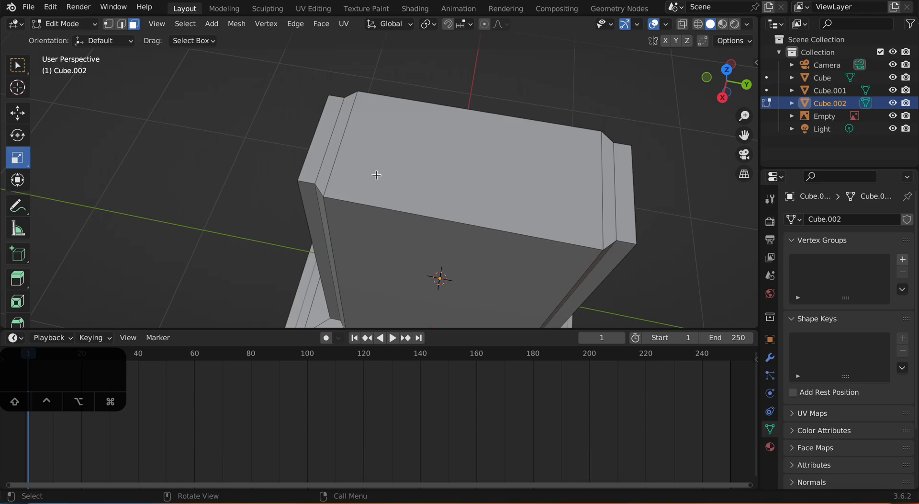
{"action": "middle_click_drag", "start_coordinate": [376, 175], "coordinate": [393, 181]}
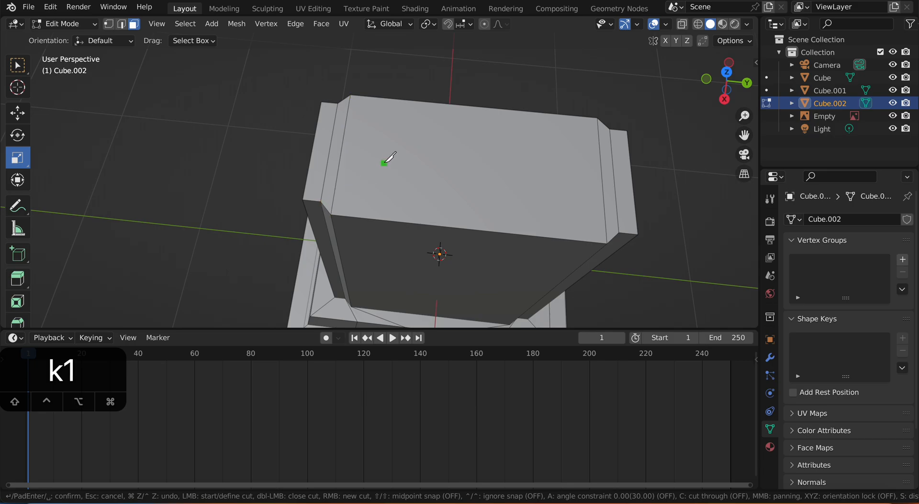
{"action": "key", "text": "Escape"}
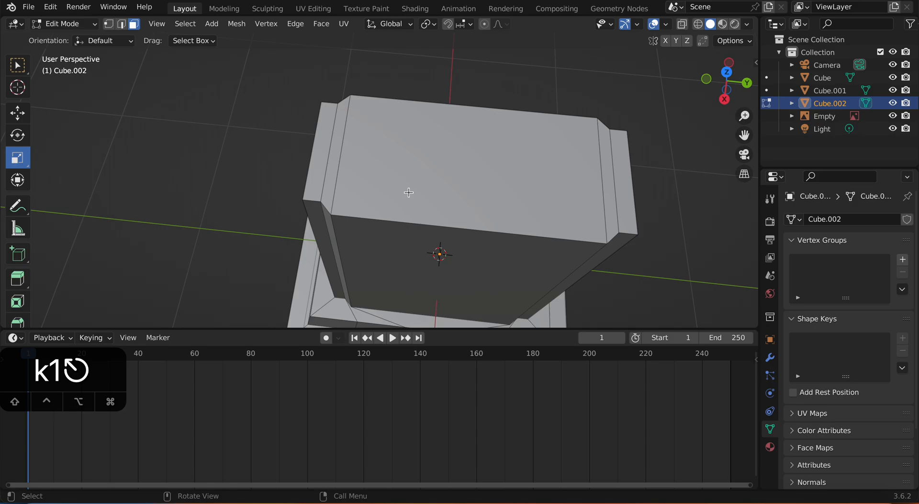
{"action": "key", "text": "1"}
{"action": "key", "text": "k"}
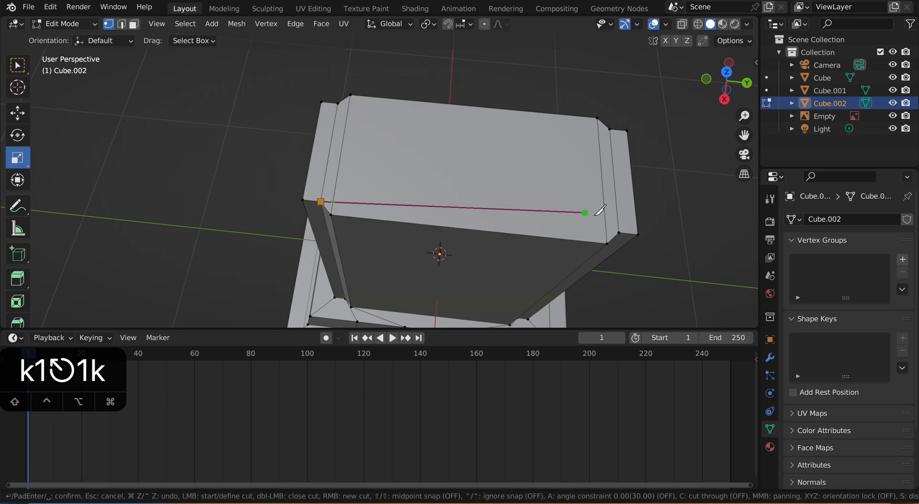
{"action": "left_click", "coordinate": [618, 232]}
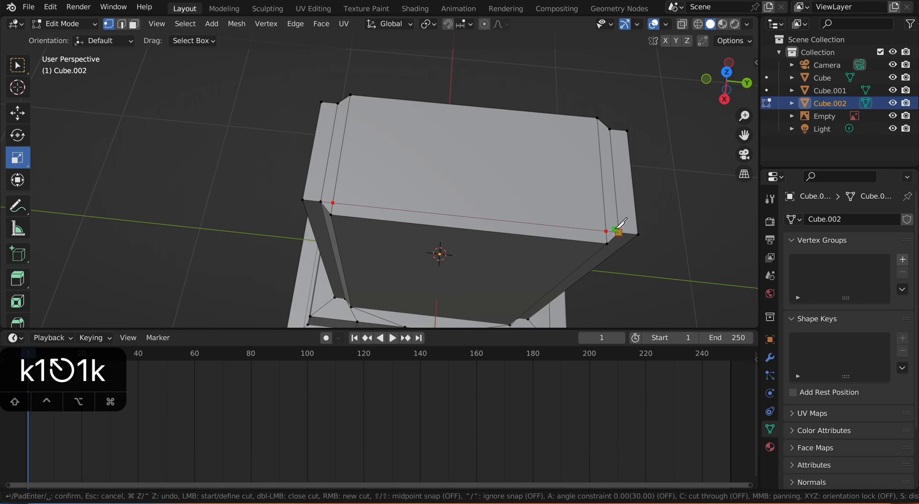
{"action": "key", "text": "Return"}
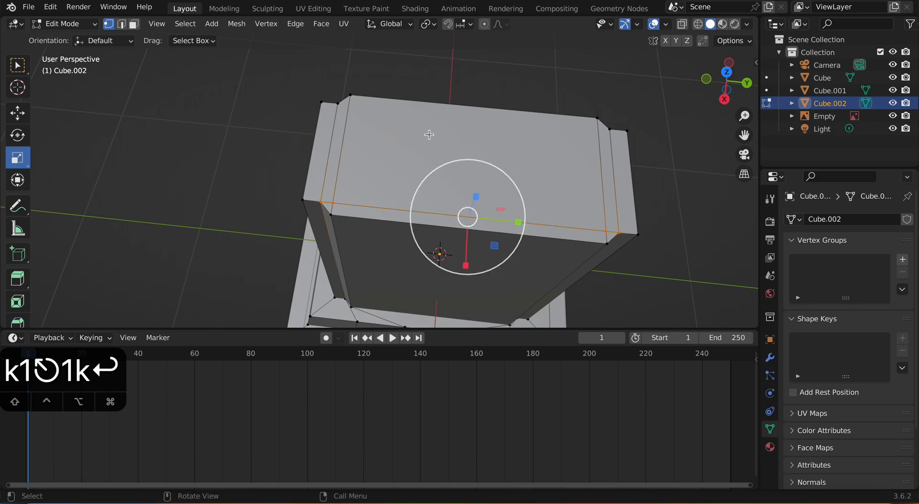
Step: Knife-cut the top between the two inner notch corners along the opposite long edge
{"action": "key", "text": "k"}
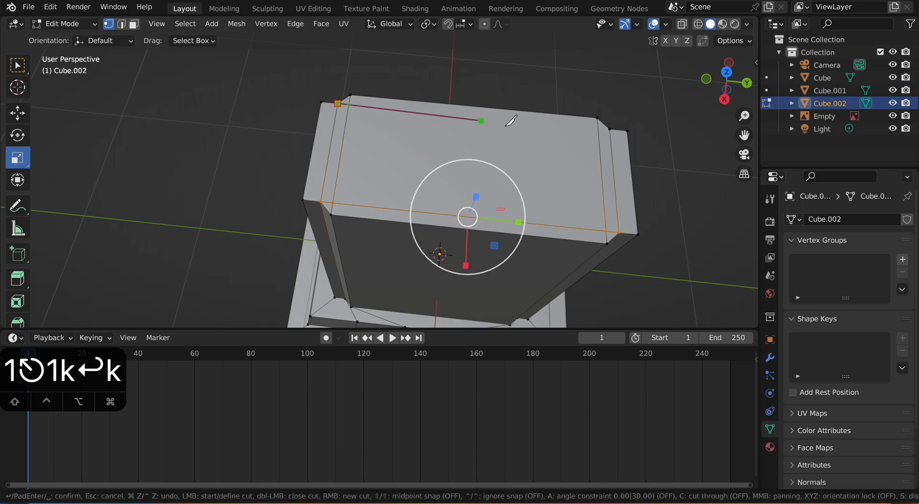
{"action": "left_click", "coordinate": [598, 127]}
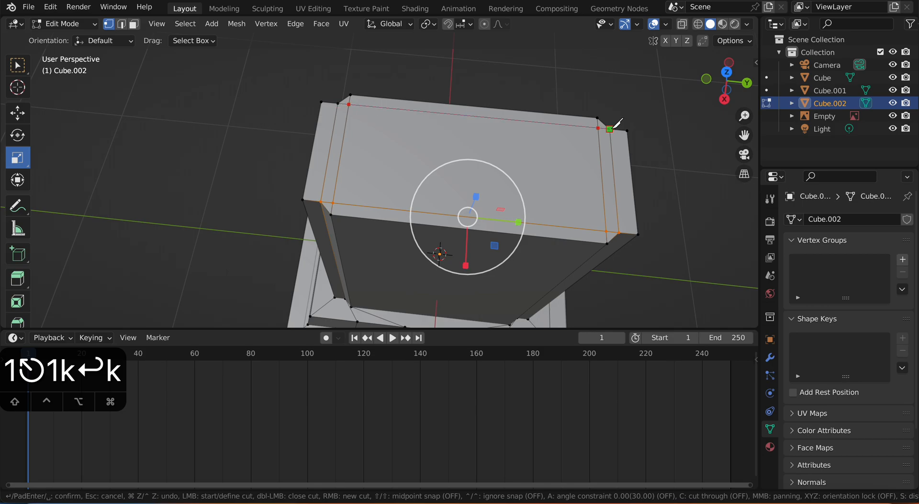
{"action": "key", "text": "Return"}
Step: Extrude the inner top faces and both end faces upward slightly as a thin cap, leaving out the cut-off strips along the long edges
{"action": "middle_click_drag", "start_coordinate": [610, 142], "coordinate": [367, 152]}
{"action": "middle_click_drag", "start_coordinate": [394, 194], "coordinate": [408, 193]}
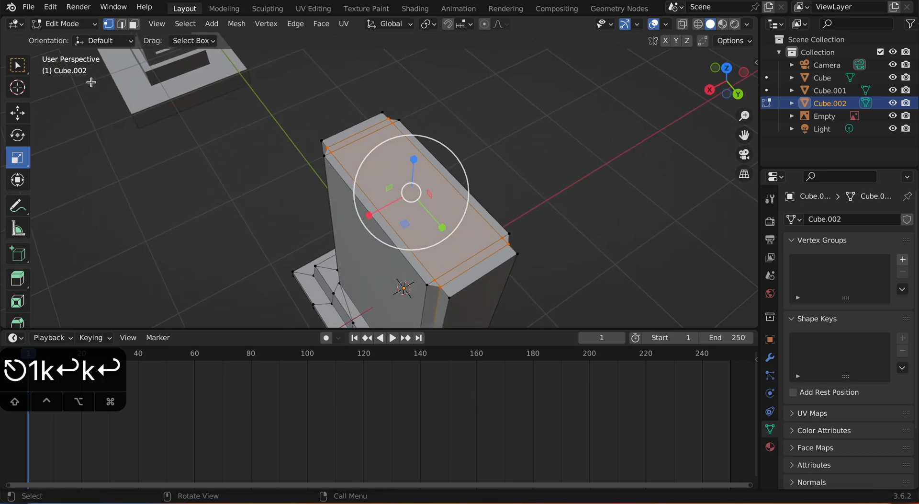
{"action": "left_click", "coordinate": [353, 125], "text": "shift"}
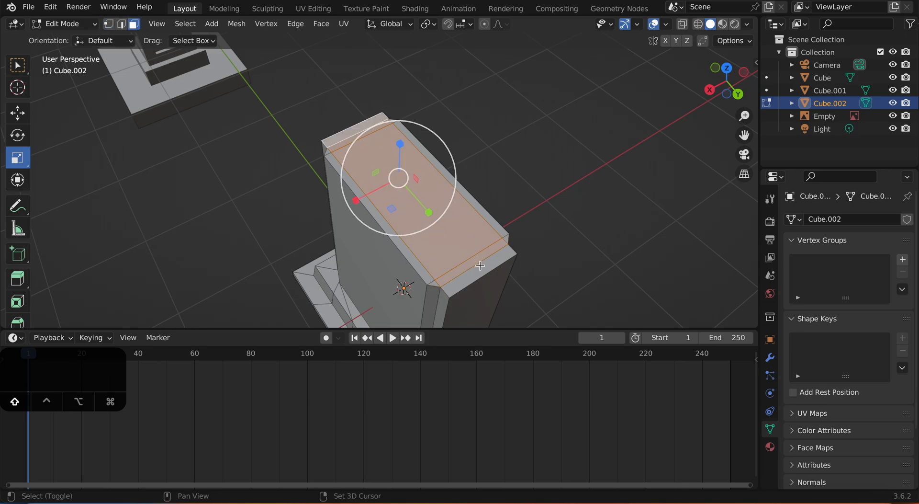
{"action": "middle_click_drag", "start_coordinate": [480, 268], "coordinate": [522, 209]}
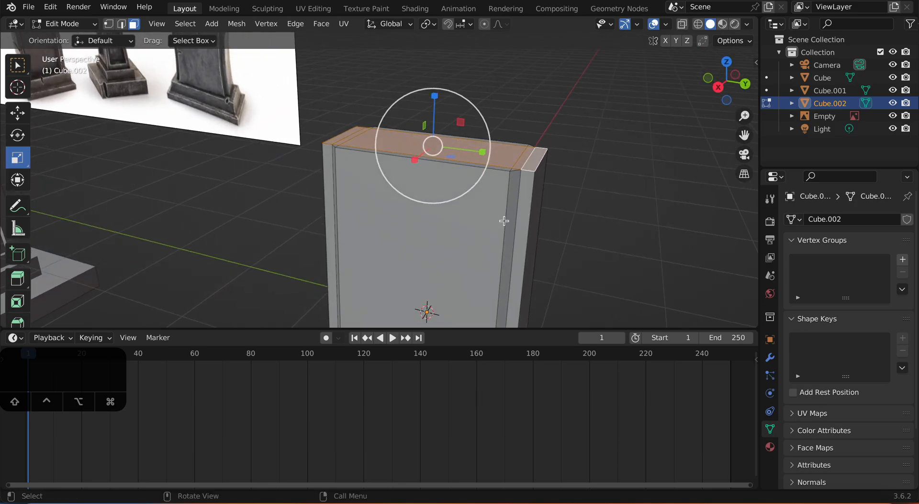
{"action": "key", "text": "e"}
{"action": "left_click", "coordinate": [504, 212]}
{"action": "scroll", "coordinate": [504, 212], "scroll_direction": "down", "scroll_amount": 3}
{"action": "middle_click_drag", "start_coordinate": [504, 212], "coordinate": [469, 222]}
{"action": "left_click", "coordinate": [481, 228]}
Step: Add three evenly spaced horizontal loop cuts around the headstone body, keeping them unslid
{"action": "key", "text": "ctrl+r"}
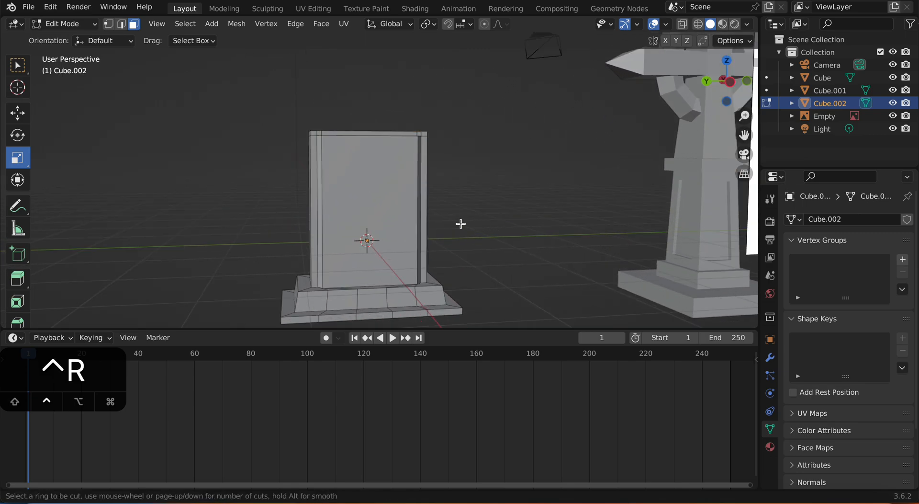
{"action": "scroll", "coordinate": [348, 210], "scroll_direction": "up", "scroll_amount": 2}
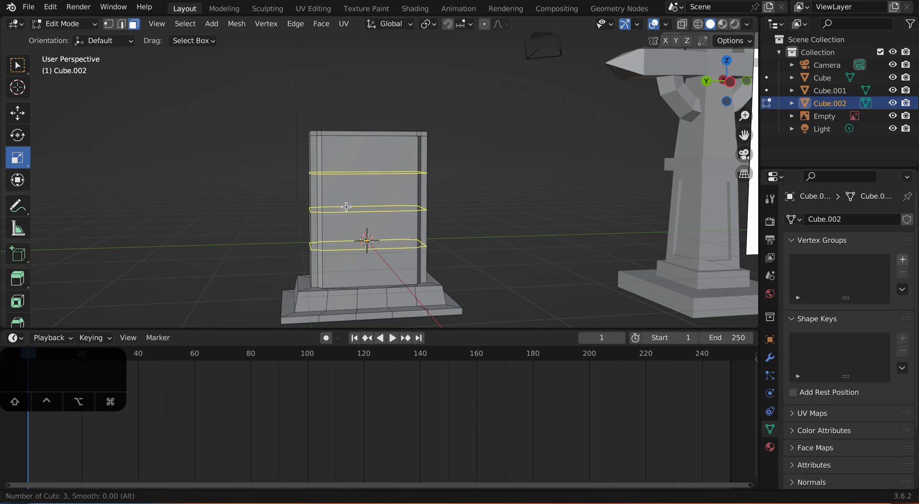
{"action": "left_click", "coordinate": [346, 206]}
{"action": "right_click", "coordinate": [356, 206]}
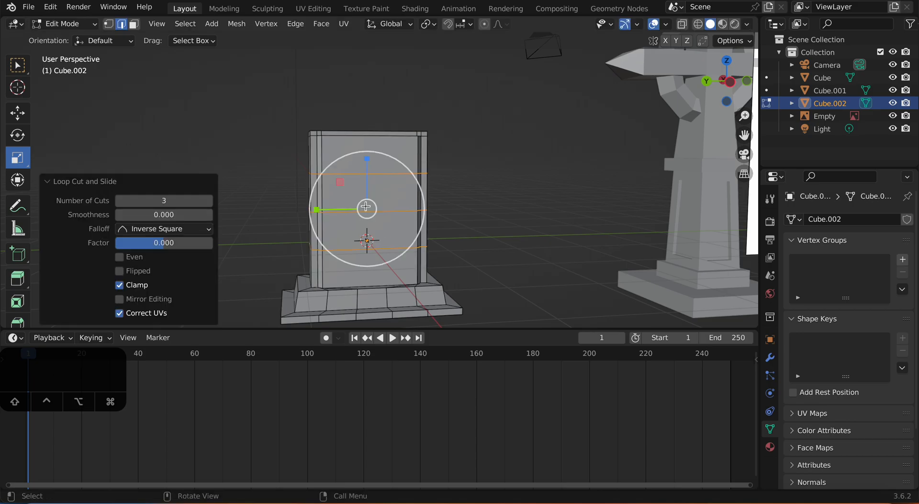
{"action": "left_click", "coordinate": [476, 205]}
Step: Enable proportional editing and scale the middle horizontal loop inward along Y to give the body a narrowed waist
{"action": "scroll", "coordinate": [468, 216], "scroll_direction": "up", "scroll_amount": 1}
{"action": "middle_click_drag", "start_coordinate": [449, 220], "coordinate": [473, 198], "text": "shift"}
{"action": "scroll", "coordinate": [464, 206], "scroll_direction": "up", "scroll_amount": 1}
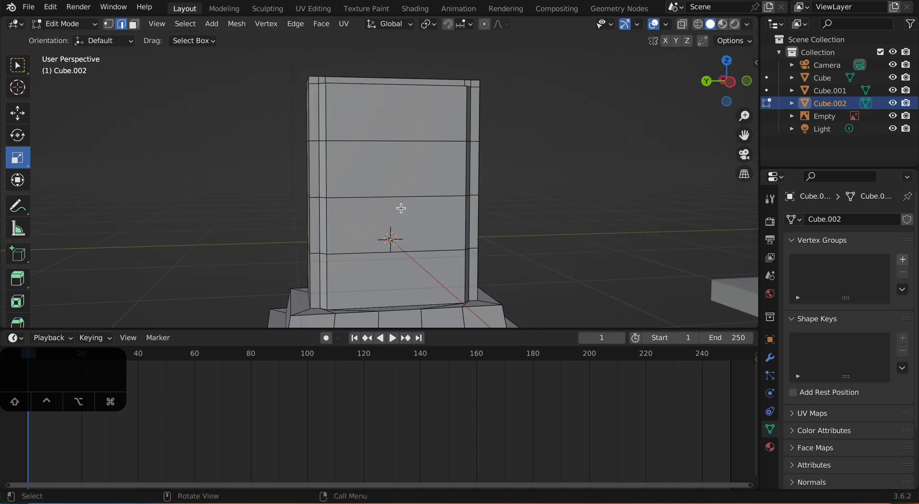
{"action": "middle_click_drag", "start_coordinate": [390, 214], "coordinate": [567, 115]}
{"action": "left_click", "coordinate": [357, 197], "text": "alt"}
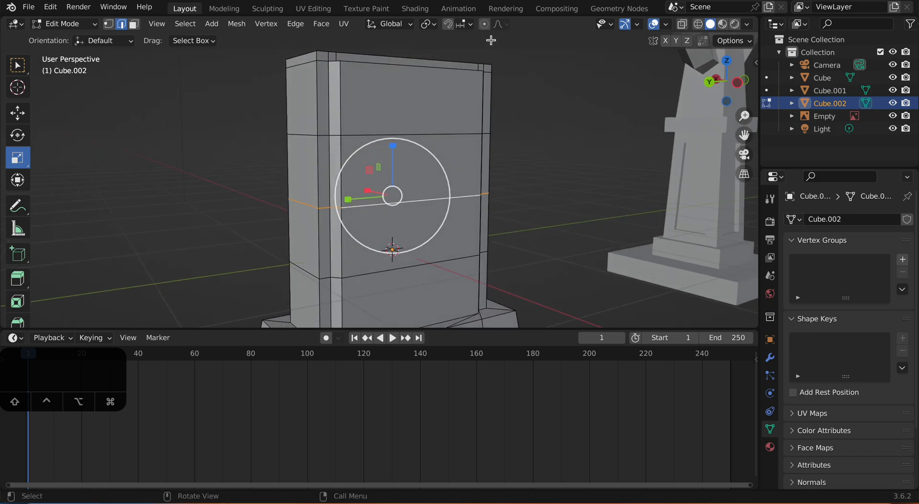
{"action": "middle_click_drag", "start_coordinate": [515, 88], "coordinate": [383, 186]}
{"action": "left_click_drag", "start_coordinate": [352, 193], "coordinate": [356, 196]}
{"action": "scroll", "coordinate": [356, 196], "scroll_direction": "down", "scroll_amount": 4}
{"action": "scroll", "coordinate": [354, 197], "scroll_direction": "up", "scroll_amount": 5}
{"action": "scroll", "coordinate": [486, 201], "scroll_direction": "down", "scroll_amount": 3}
Step: Add two evenly spaced vertical loop cuts through the headstone's width, keeping them unslid
{"action": "middle_click_drag", "start_coordinate": [486, 201], "coordinate": [462, 203]}
{"action": "key", "text": "ctrl+r"}
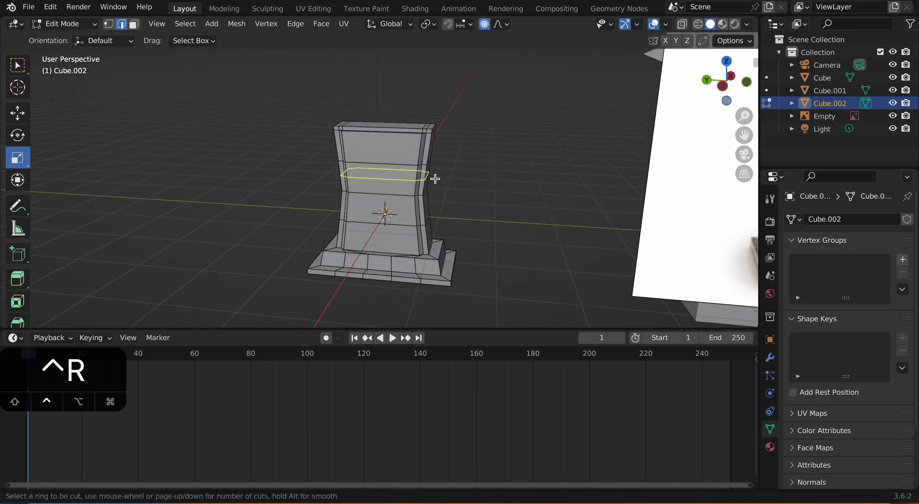
{"action": "scroll", "coordinate": [376, 127], "scroll_direction": "up", "scroll_amount": 1}
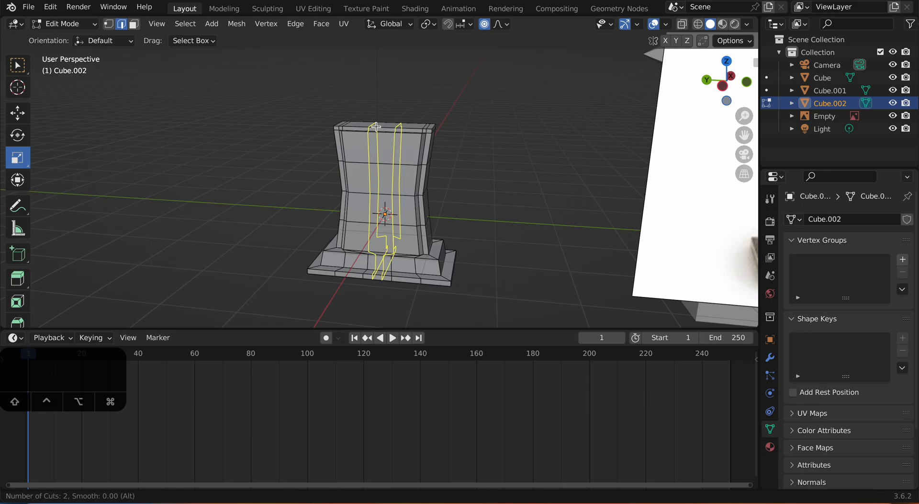
{"action": "left_click", "coordinate": [376, 127]}
{"action": "right_click", "coordinate": [376, 127]}
Step: Select the central top faces and move them up along Z with proportional editing to arch the headstone's top
{"action": "middle_click_drag", "start_coordinate": [499, 137], "coordinate": [536, 182]}
{"action": "key", "text": "3"}
{"action": "left_click", "coordinate": [394, 104]}
{"action": "middle_click_drag", "start_coordinate": [394, 104], "coordinate": [406, 153]}
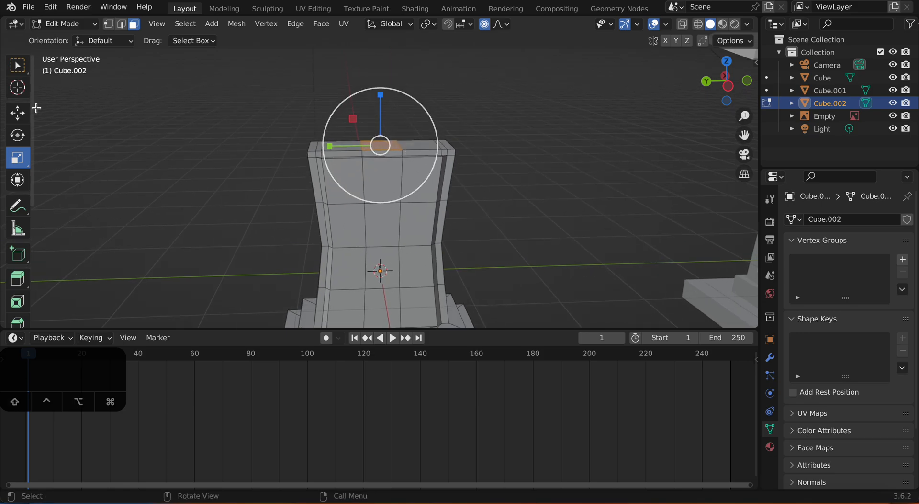
{"action": "left_click", "coordinate": [18, 113]}
{"action": "scroll", "coordinate": [417, 120], "scroll_direction": "down", "scroll_amount": 5}
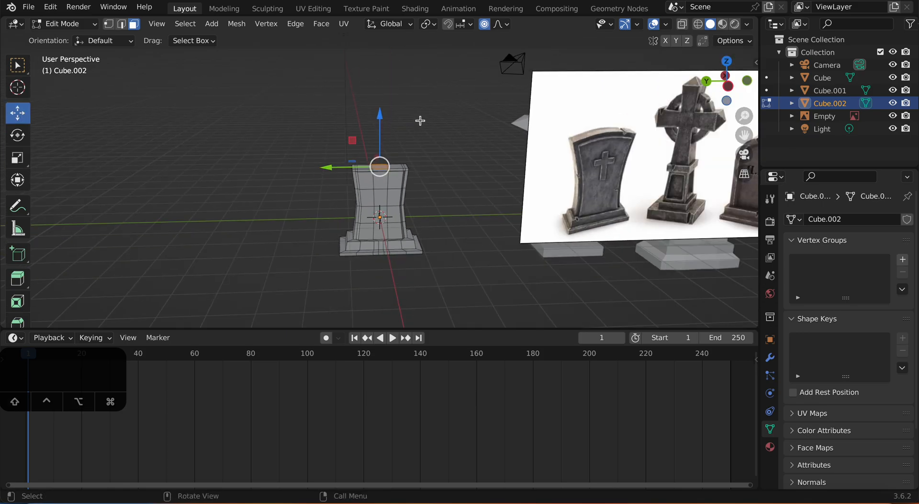
{"action": "scroll", "coordinate": [405, 118], "scroll_direction": "up", "scroll_amount": 3}
{"action": "left_click_drag", "start_coordinate": [383, 101], "coordinate": [390, 92]}
Step: Select five front faces in a cross shape: upper center, the three faces of the row below, and the center face beneath
{"action": "middle_click_drag", "start_coordinate": [478, 130], "coordinate": [407, 132]}
{"action": "scroll", "coordinate": [378, 138], "scroll_direction": "up", "scroll_amount": 1}
{"action": "scroll", "coordinate": [367, 165], "scroll_direction": "up", "scroll_amount": 4}
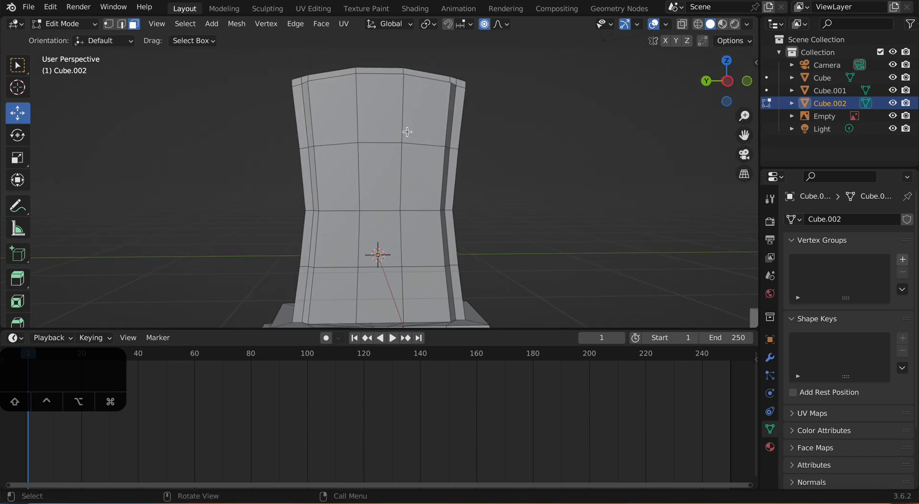
{"action": "scroll", "coordinate": [388, 131], "scroll_direction": "down", "scroll_amount": 1}
{"action": "left_click", "coordinate": [380, 129]}
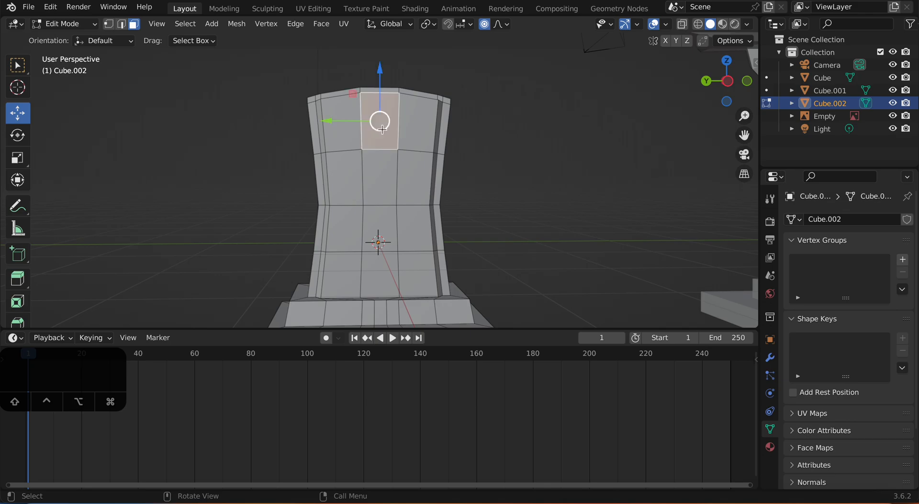
{"action": "left_click", "coordinate": [347, 168], "text": "shift"}
{"action": "left_click", "coordinate": [388, 174], "text": "shift"}
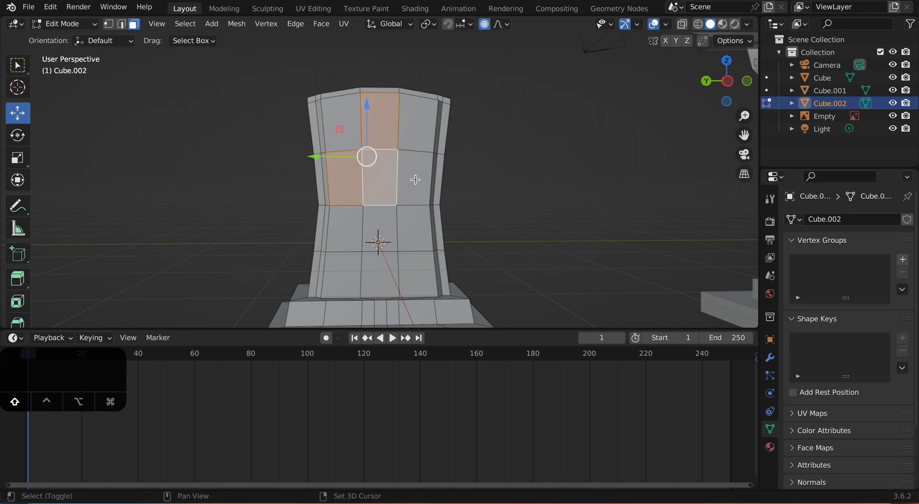
{"action": "left_click", "coordinate": [417, 180], "text": "shift"}
{"action": "left_click", "coordinate": [386, 212], "text": "shift"}
{"action": "scroll", "coordinate": [456, 177], "scroll_direction": "up", "scroll_amount": 2}
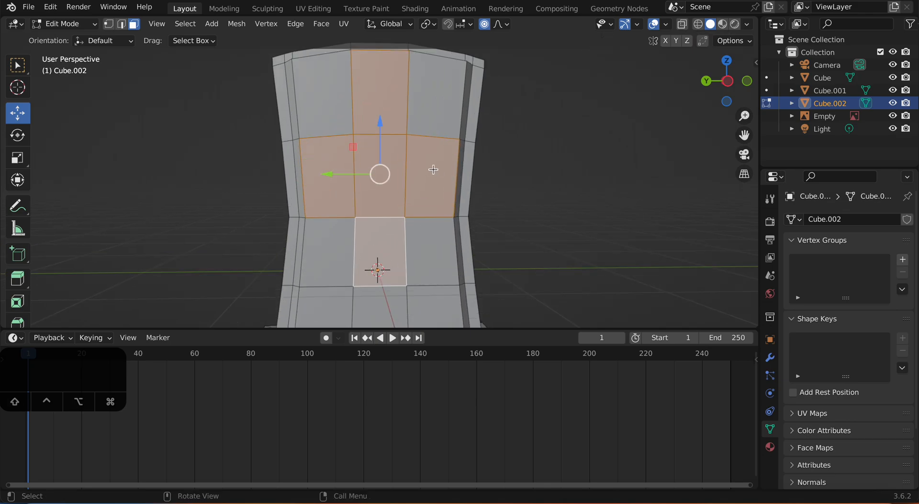
{"action": "scroll", "coordinate": [503, 162], "scroll_direction": "down", "scroll_amount": 1}
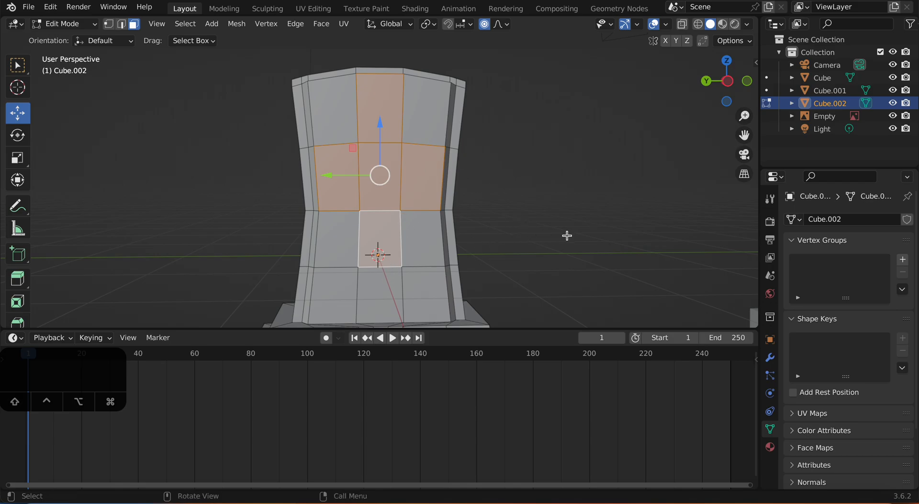
Step: Try to inset the cross-shaped faces as one region with a thickness of about 0.088 m
{"action": "key", "text": "i"}
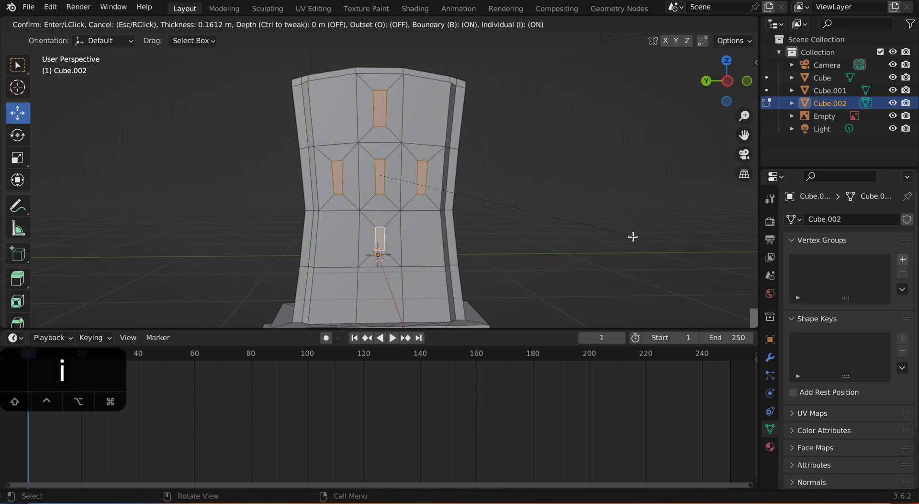
{"action": "key", "text": "i"}
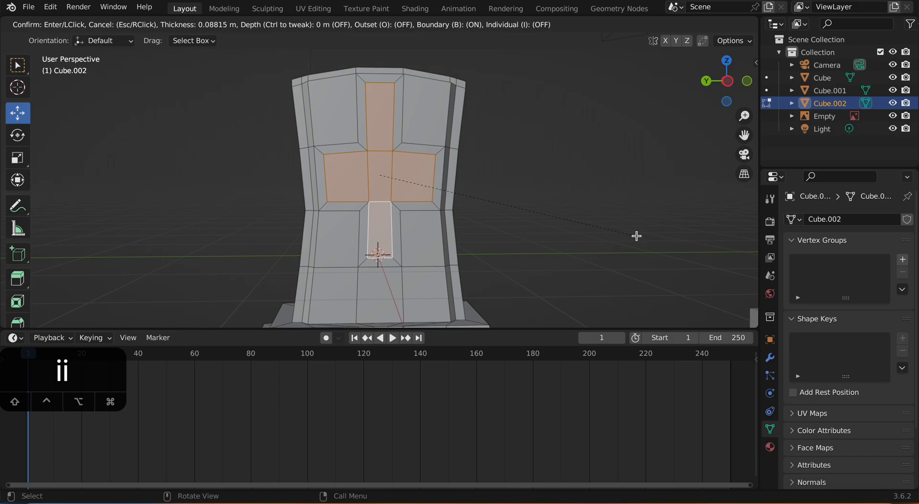
{"action": "left_click", "coordinate": [637, 236]}
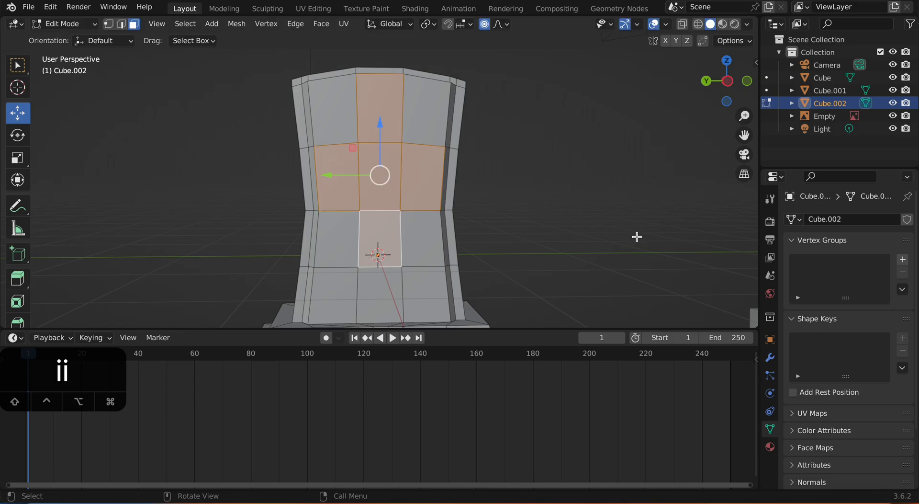
{"action": "scroll", "coordinate": [634, 235], "scroll_direction": "down", "scroll_amount": 2}
{"action": "middle_click_drag", "start_coordinate": [635, 234], "coordinate": [521, 221]}
{"action": "left_click", "coordinate": [559, 232]}
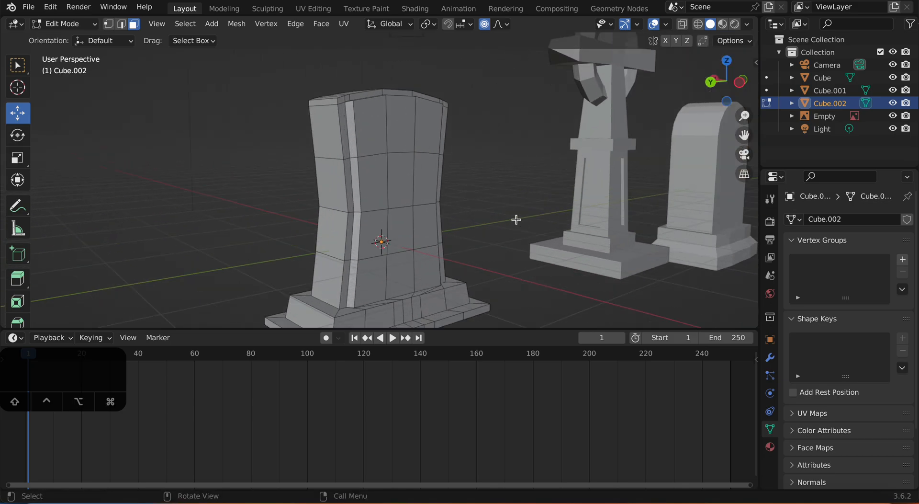
Step: Duplicate the center front face of the headstone and offset the copy slightly outward along X
{"action": "left_click", "coordinate": [397, 184]}
{"action": "scroll", "coordinate": [428, 190], "scroll_direction": "up", "scroll_amount": 1}
{"action": "middle_click_drag", "start_coordinate": [437, 192], "coordinate": [470, 205]}
{"action": "scroll", "coordinate": [473, 206], "scroll_direction": "up", "scroll_amount": 2}
{"action": "scroll", "coordinate": [562, 202], "scroll_direction": "down", "scroll_amount": 3}
{"action": "middle_click_drag", "start_coordinate": [560, 201], "coordinate": [481, 201]}
{"action": "scroll", "coordinate": [480, 206], "scroll_direction": "up", "scroll_amount": 2}
{"action": "scroll", "coordinate": [442, 203], "scroll_direction": "up", "scroll_amount": 2}
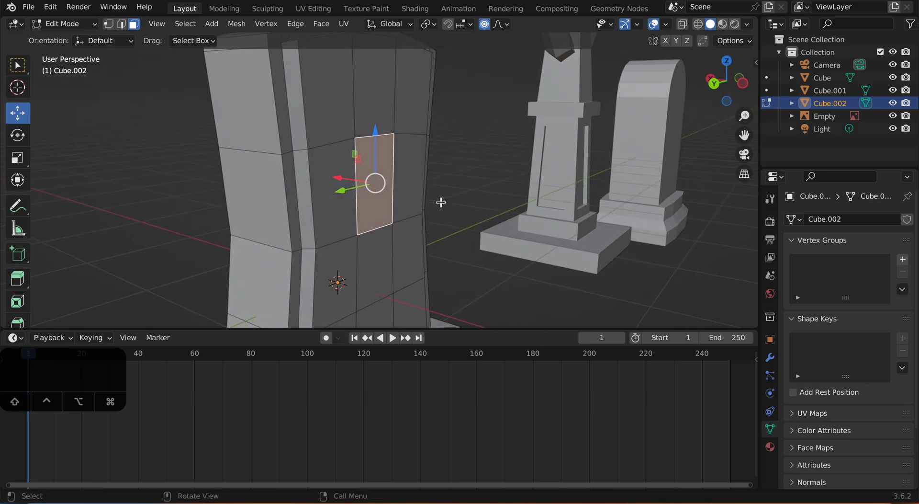
{"action": "middle_click_drag", "start_coordinate": [395, 184], "coordinate": [416, 190]}
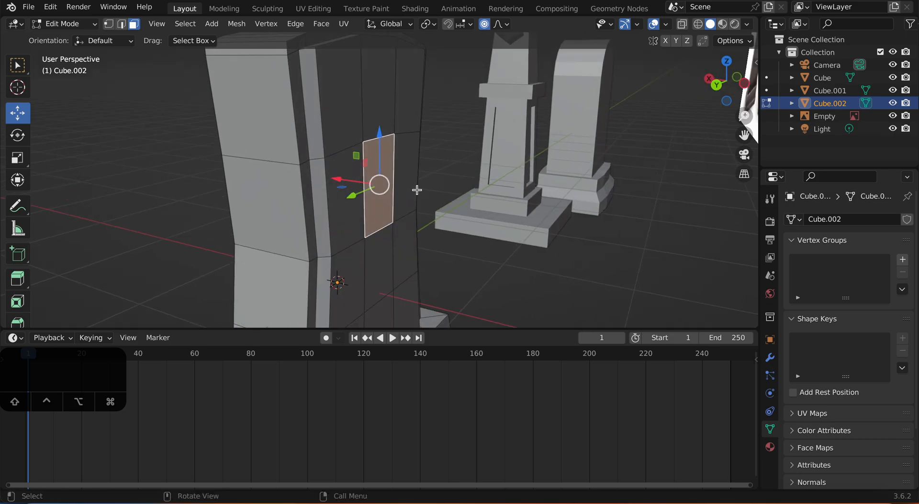
{"action": "key", "text": "g"}
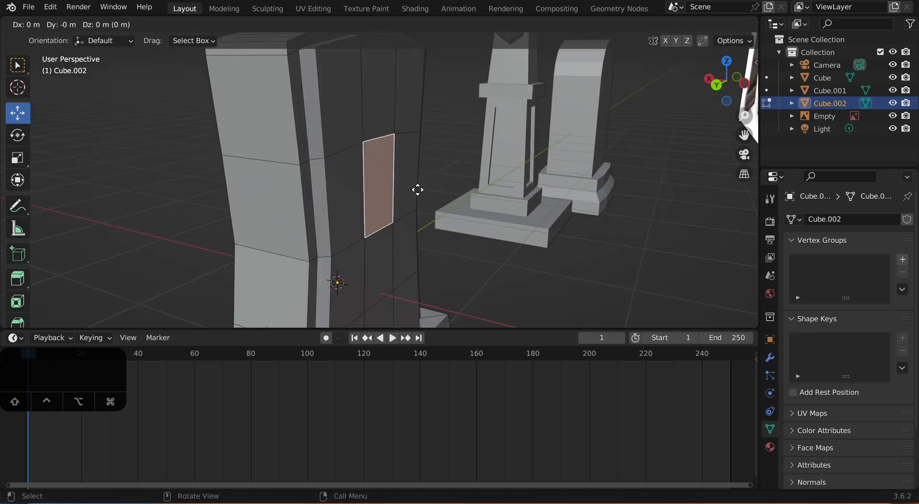
{"action": "key", "text": "x"}
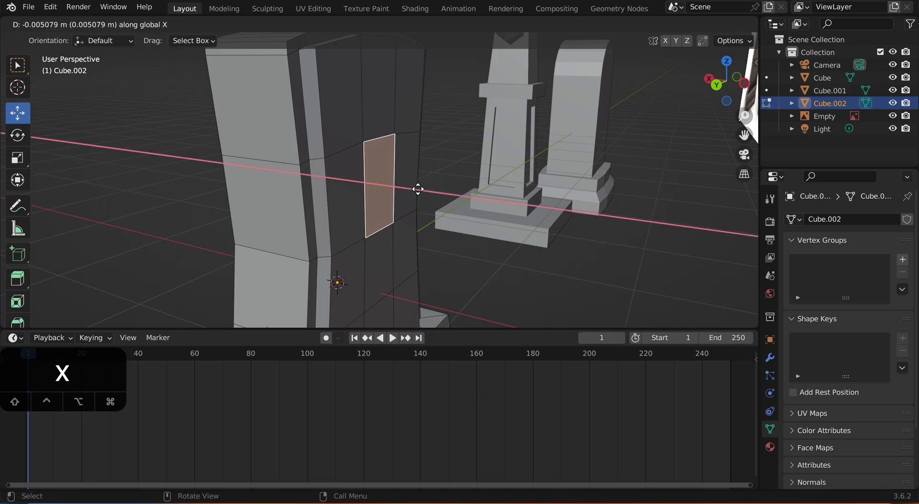
{"action": "left_click", "coordinate": [426, 193]}
Step: Extrude the duplicated face's upper edge about 0.457 m upward along Z
{"action": "middle_click_drag", "start_coordinate": [426, 192], "coordinate": [463, 191]}
{"action": "left_click", "coordinate": [352, 137]}
{"action": "middle_click_drag", "start_coordinate": [387, 151], "coordinate": [394, 121]}
{"action": "key", "text": "2"}
{"action": "left_click", "coordinate": [391, 148]}
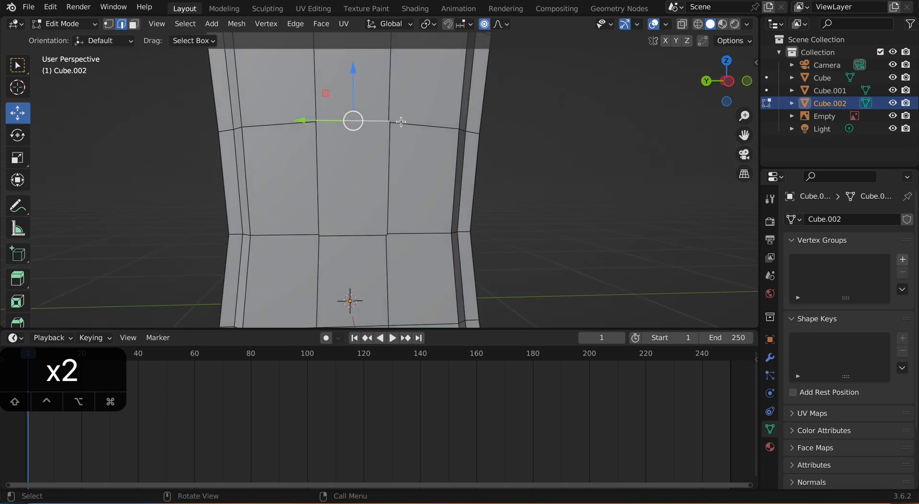
{"action": "key", "text": "e"}
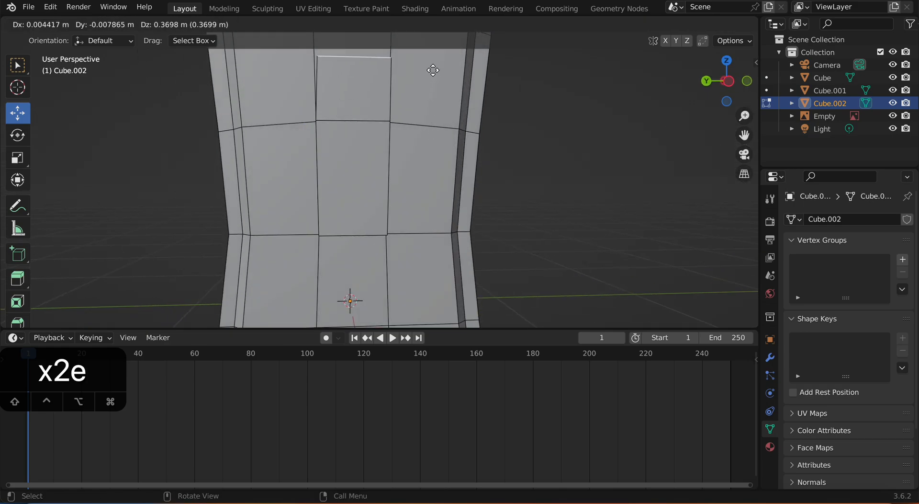
{"action": "key", "text": "z"}
{"action": "left_click", "coordinate": [429, 55]}
{"action": "middle_click_drag", "start_coordinate": [429, 58], "coordinate": [343, 199]}
{"action": "scroll", "coordinate": [383, 217], "scroll_direction": "down", "scroll_amount": 2}
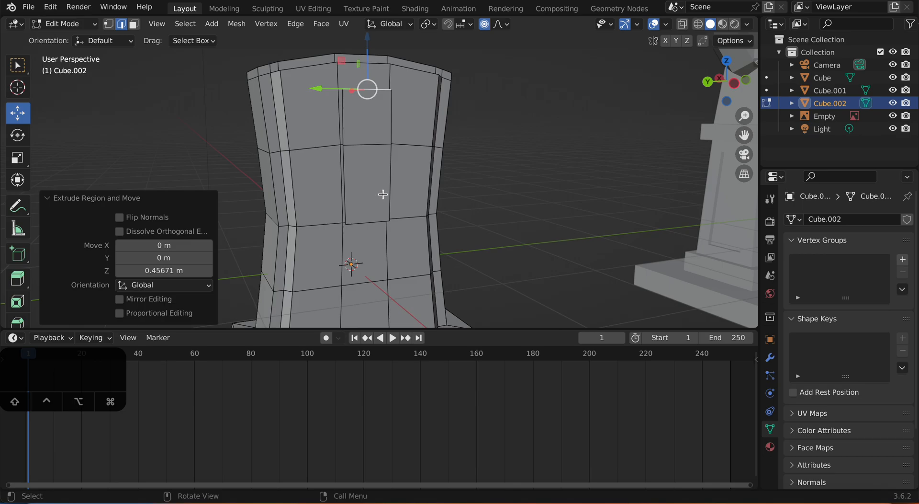
Step: Add one unslid horizontal loop cut through the middle of the extruded upper face
{"action": "middle_click_drag", "start_coordinate": [397, 193], "coordinate": [392, 195]}
{"action": "key", "text": "shift+r"}
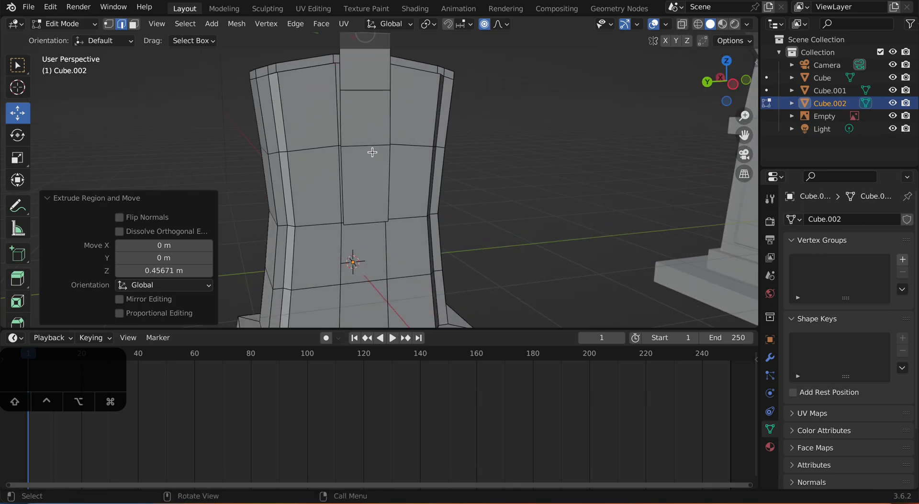
{"action": "key", "text": "ctrl+z"}
{"action": "key", "text": "ctrl+r"}
{"action": "left_click", "coordinate": [348, 125]}
{"action": "right_click", "coordinate": [348, 125]}
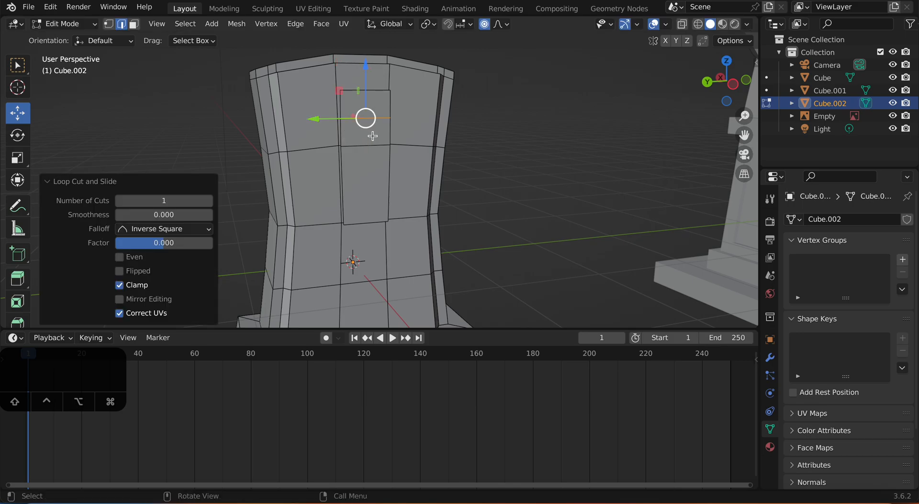
Step: Select both side edges of the segment just below the new cut and extrude them in place
{"action": "middle_click_drag", "start_coordinate": [348, 125], "coordinate": [421, 160]}
{"action": "scroll", "coordinate": [337, 116], "scroll_direction": "up", "scroll_amount": 3}
{"action": "left_click", "coordinate": [323, 110]}
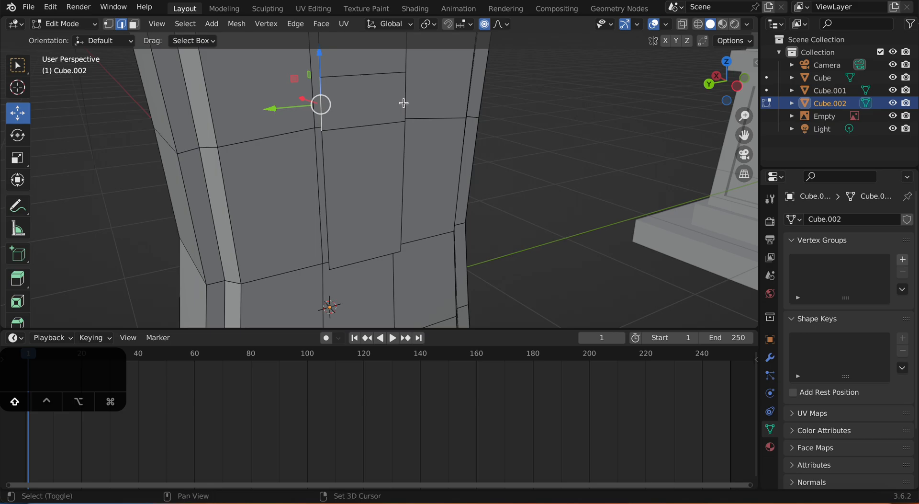
{"action": "left_click", "coordinate": [404, 103], "text": "shift"}
{"action": "middle_click_drag", "start_coordinate": [405, 103], "coordinate": [395, 118]}
{"action": "key", "text": "alt+e"}
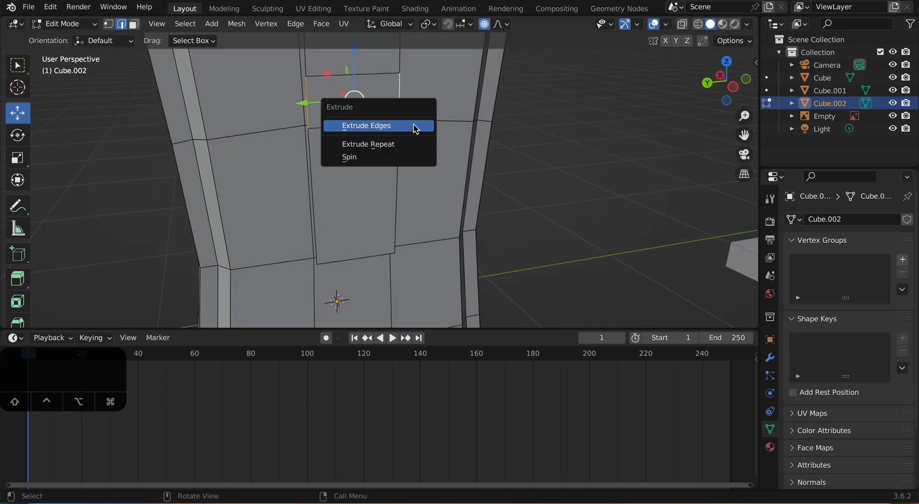
{"action": "key", "text": "e"}
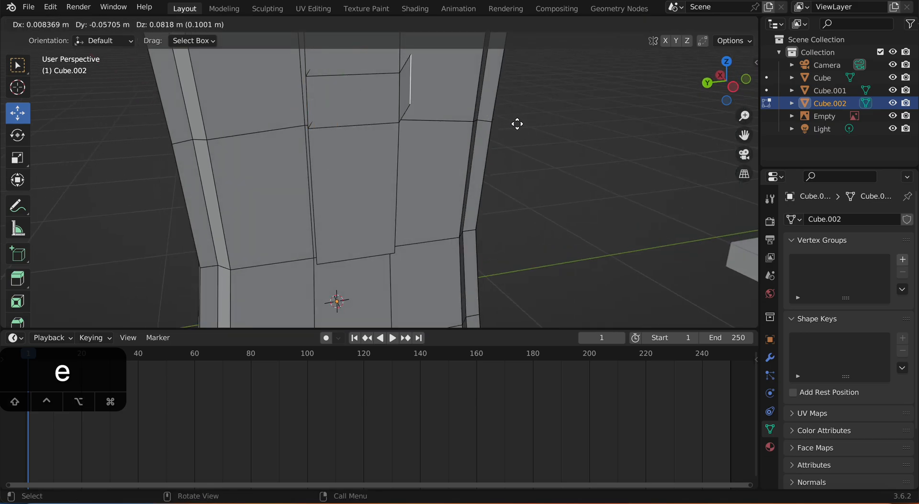
{"action": "right_click", "coordinate": [472, 125]}
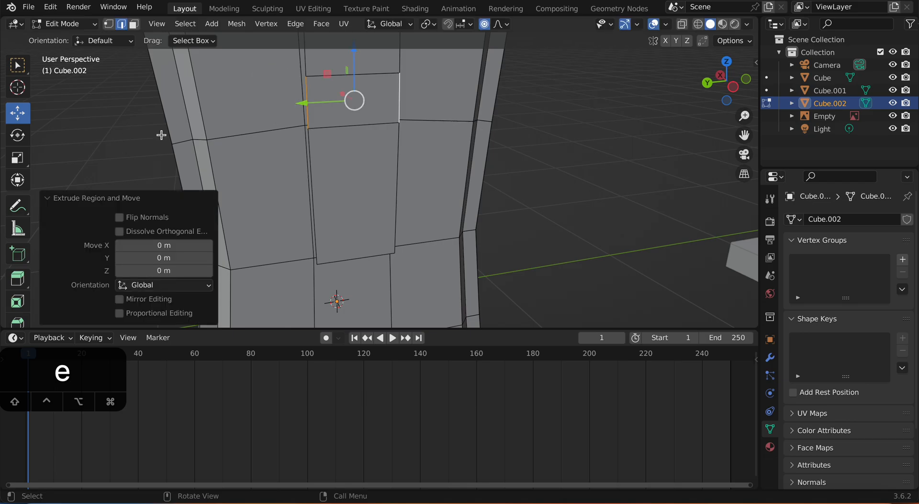
Step: Scale the extruded side edges outward along Y with proportional editing off to form the cross arms
{"action": "left_click", "coordinate": [18, 158]}
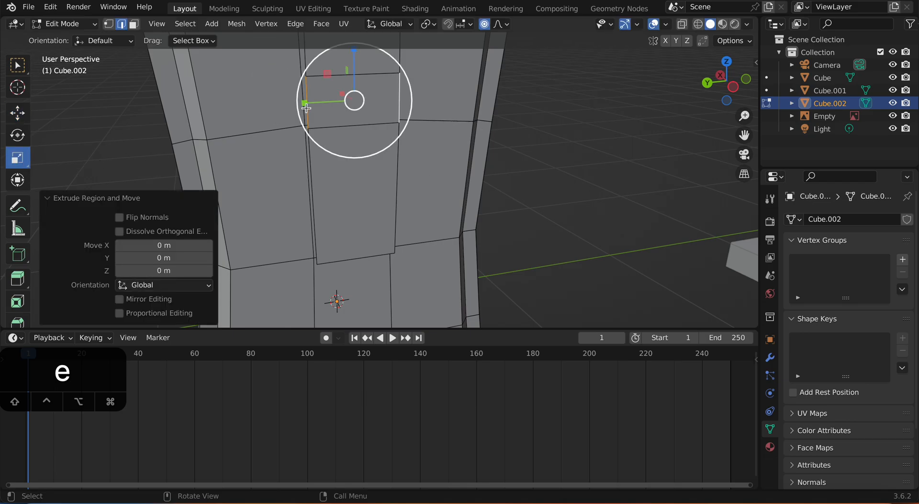
{"action": "left_click_drag", "start_coordinate": [304, 103], "coordinate": [285, 105]}
{"action": "key", "text": "super+z"}
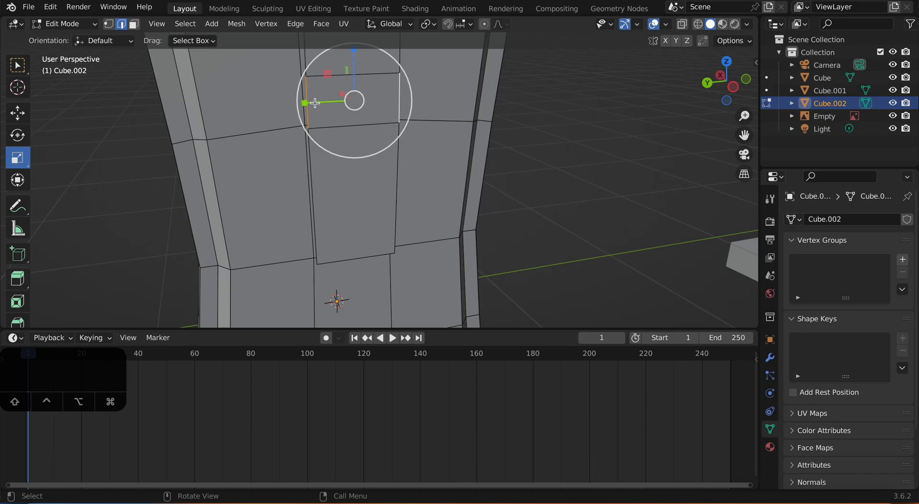
{"action": "left_click_drag", "start_coordinate": [305, 103], "coordinate": [250, 104]}
Step: Select the upright's side edges above and below the crossbar and scale them to 0.689 along Y to narrow it
{"action": "scroll", "coordinate": [364, 137], "scroll_direction": "down", "scroll_amount": 5}
{"action": "middle_click_drag", "start_coordinate": [409, 147], "coordinate": [383, 133]}
{"action": "scroll", "coordinate": [390, 131], "scroll_direction": "up", "scroll_amount": 4}
{"action": "left_click", "coordinate": [328, 63]}
{"action": "left_click", "coordinate": [333, 177], "text": "shift"}
{"action": "middle_click_drag", "start_coordinate": [334, 176], "coordinate": [409, 107]}
{"action": "left_click", "coordinate": [396, 77], "text": "shift"}
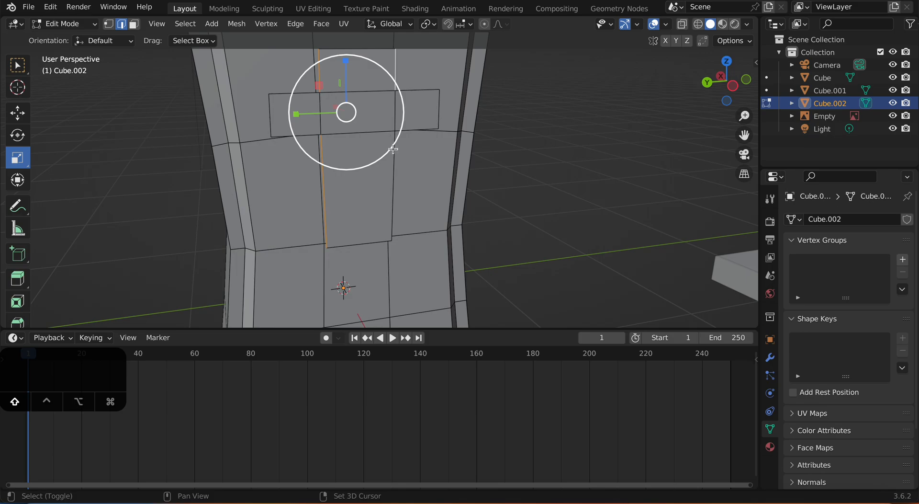
{"action": "left_click", "coordinate": [393, 165], "text": "shift"}
{"action": "middle_click_drag", "start_coordinate": [378, 154], "coordinate": [325, 136]}
{"action": "key", "text": "s"}
{"action": "mouse_move", "coordinate": [314, 134]}
{"action": "left_mouse_down"}
{"action": "mouse_move", "coordinate": [305, 127]}
{"action": "mouse_move", "coordinate": [313, 127]}
{"action": "left_mouse_up"}
{"action": "key", "text": "super+z"}
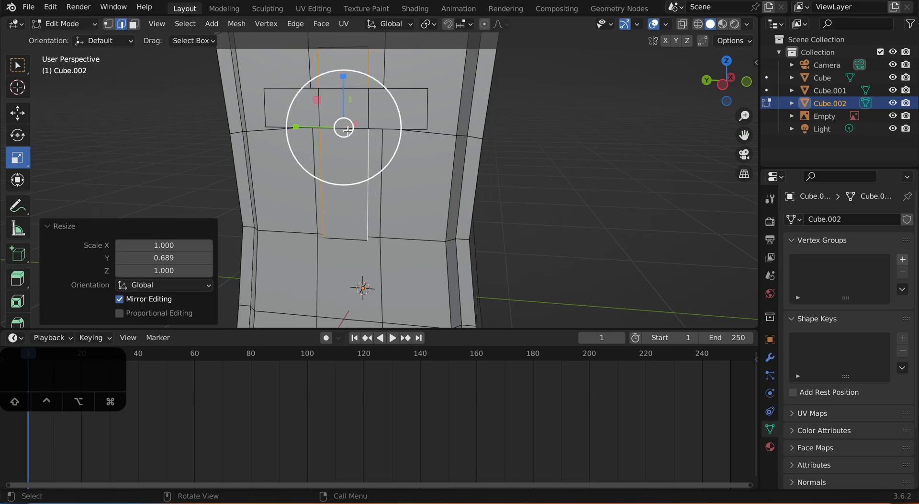
Step: Select all the faces of the cross and extrude them together to give the cross thickness
{"action": "middle_click_drag", "start_coordinate": [331, 130], "coordinate": [464, 139]}
{"action": "left_click", "coordinate": [520, 150]}
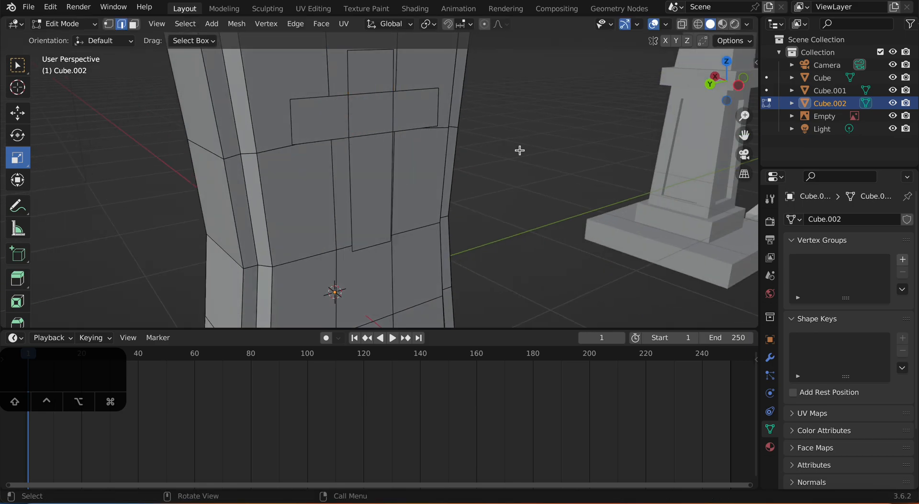
{"action": "left_click", "coordinate": [371, 90]}
{"action": "key", "text": "3"}
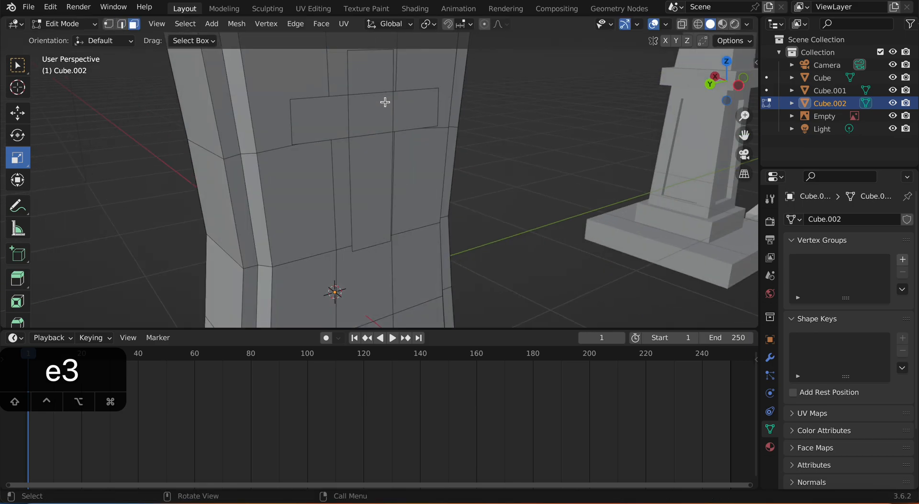
{"action": "left_click", "coordinate": [375, 115], "text": "shift"}
{"action": "left_click", "coordinate": [319, 119], "text": "shift"}
{"action": "left_click", "coordinate": [410, 110], "text": "shift"}
{"action": "middle_click_drag", "start_coordinate": [374, 168], "coordinate": [470, 177]}
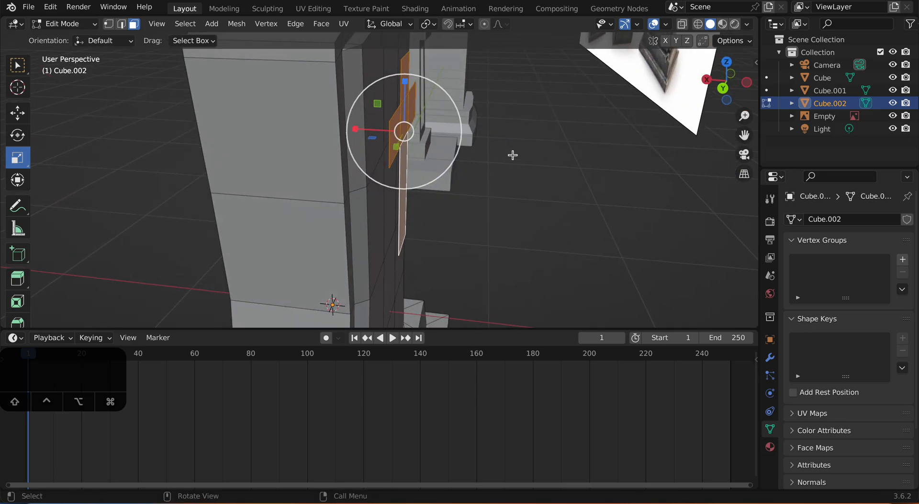
{"action": "key", "text": "e"}
{"action": "left_click", "coordinate": [476, 148]}
{"action": "middle_click_drag", "start_coordinate": [492, 164], "coordinate": [500, 185]}
Step: Return to Object Mode and rotate the headstone 180 degrees around the Z axis
{"action": "key", "text": "Tab"}
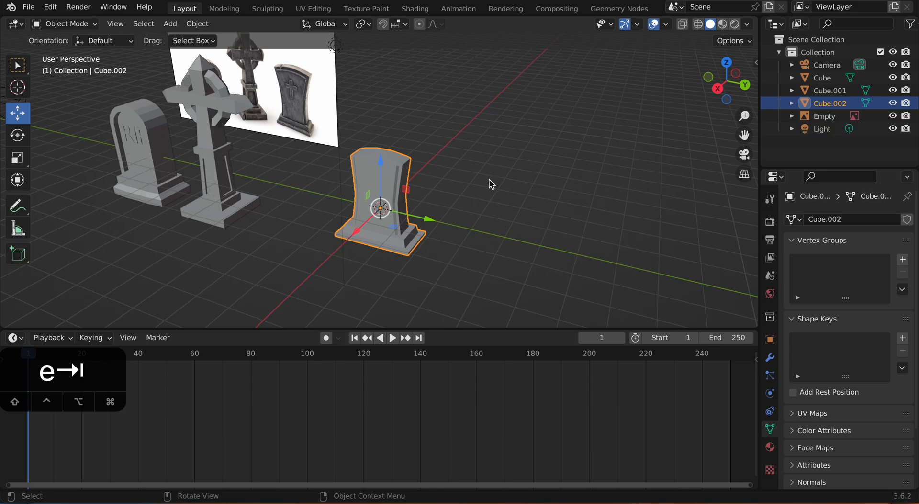
{"action": "key", "text": "r"}
{"action": "key", "text": "z"}
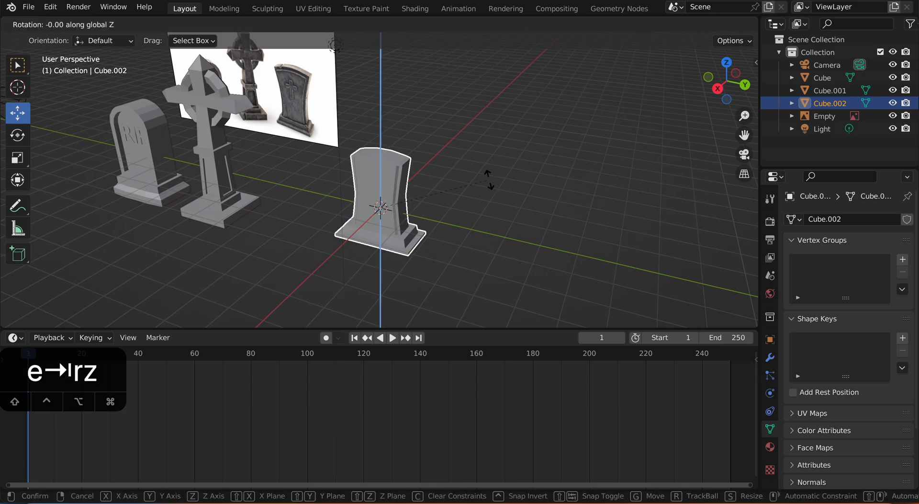
{"action": "key", "text": "9"}
{"action": "type", "text": "180"}
{"action": "left_click", "coordinate": [486, 181]}
{"action": "left_click", "coordinate": [486, 181]}
Step: Move the headstone along Y beside the cross gravestone and lower it about 0.47 m along Z
{"action": "middle_click_drag", "start_coordinate": [486, 182], "coordinate": [486, 206]}
{"action": "left_click", "coordinate": [407, 222]}
{"action": "left_click_drag", "start_coordinate": [446, 214], "coordinate": [353, 203]}
{"action": "middle_click_drag", "start_coordinate": [353, 203], "coordinate": [378, 178]}
{"action": "left_click_drag", "start_coordinate": [269, 172], "coordinate": [279, 187]}
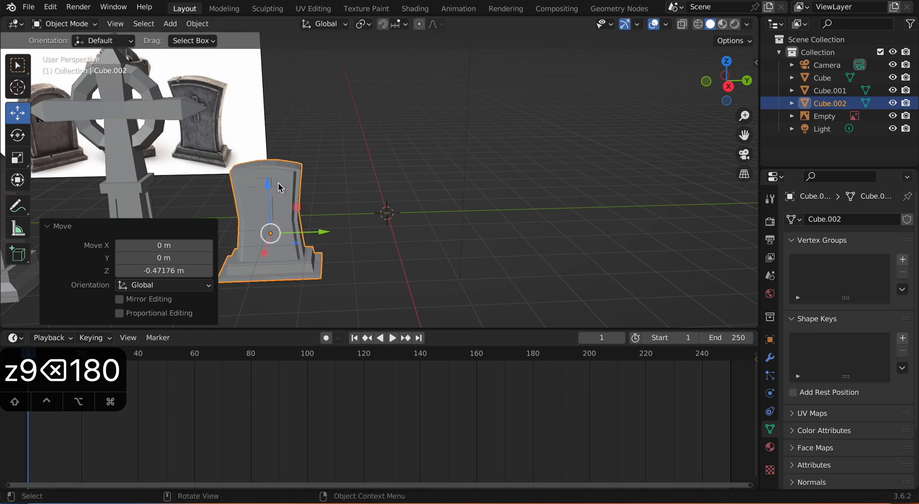
Step: Shift the headstone about 0.41 m along Y, away from the cross gravestone
{"action": "middle_click_drag", "start_coordinate": [324, 158], "coordinate": [409, 177]}
{"action": "left_click_drag", "start_coordinate": [453, 207], "coordinate": [470, 204]}
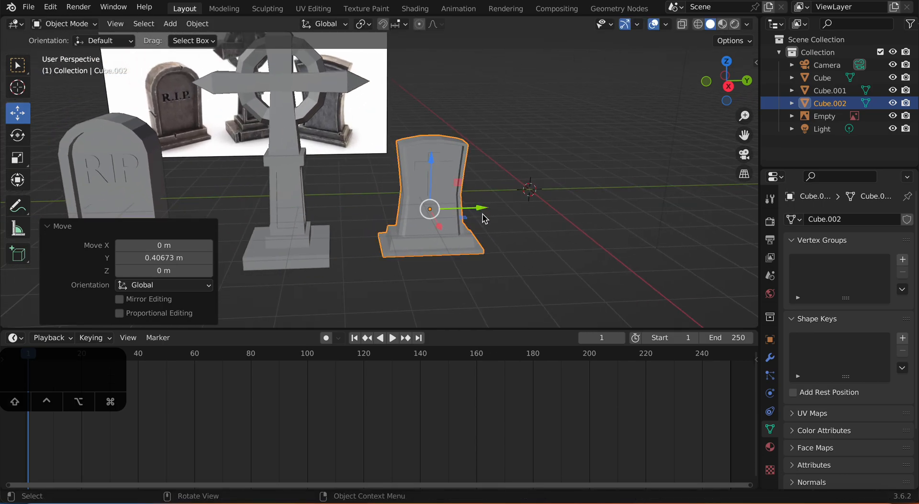
{"action": "mouse_move", "coordinate": [414, 158]}
{"action": "middle_mouse_down"}
{"action": "mouse_move", "coordinate": [334, 125]}
{"action": "mouse_move", "coordinate": [443, 135]}
{"action": "mouse_move", "coordinate": [399, 164]}
{"action": "middle_mouse_up"}
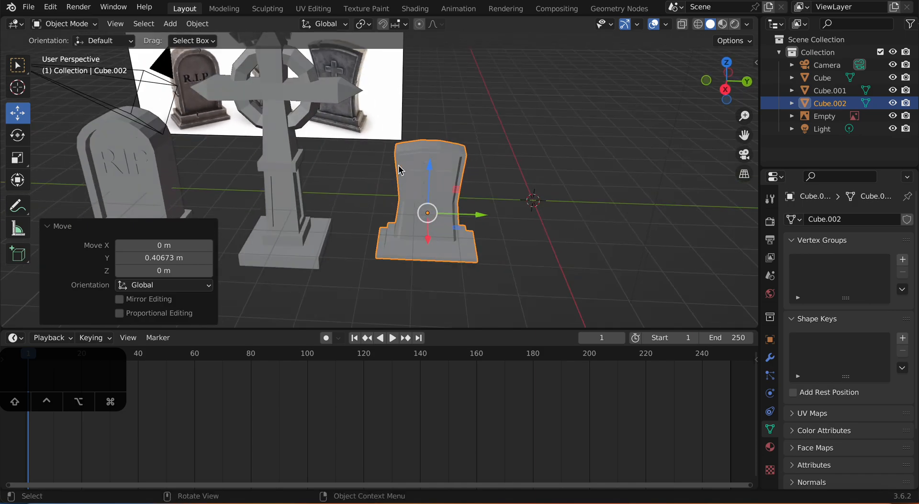
{"action": "middle_click_drag", "start_coordinate": [396, 203], "coordinate": [420, 200]}
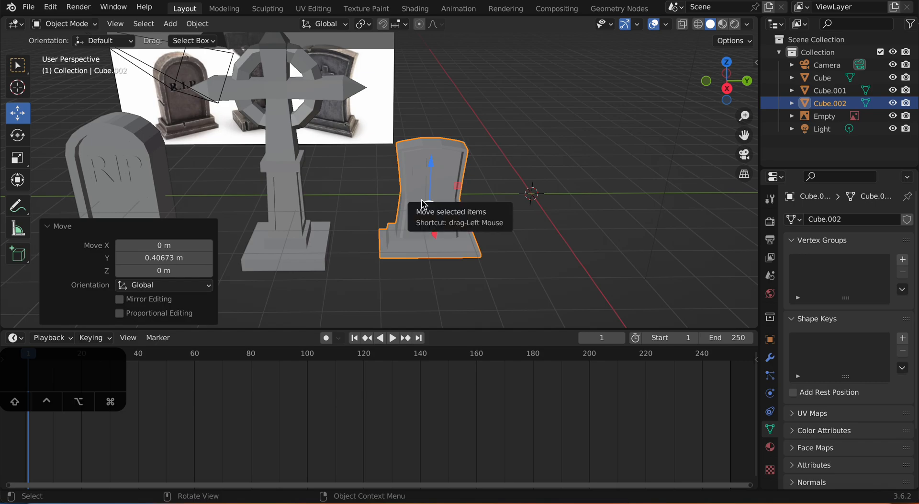